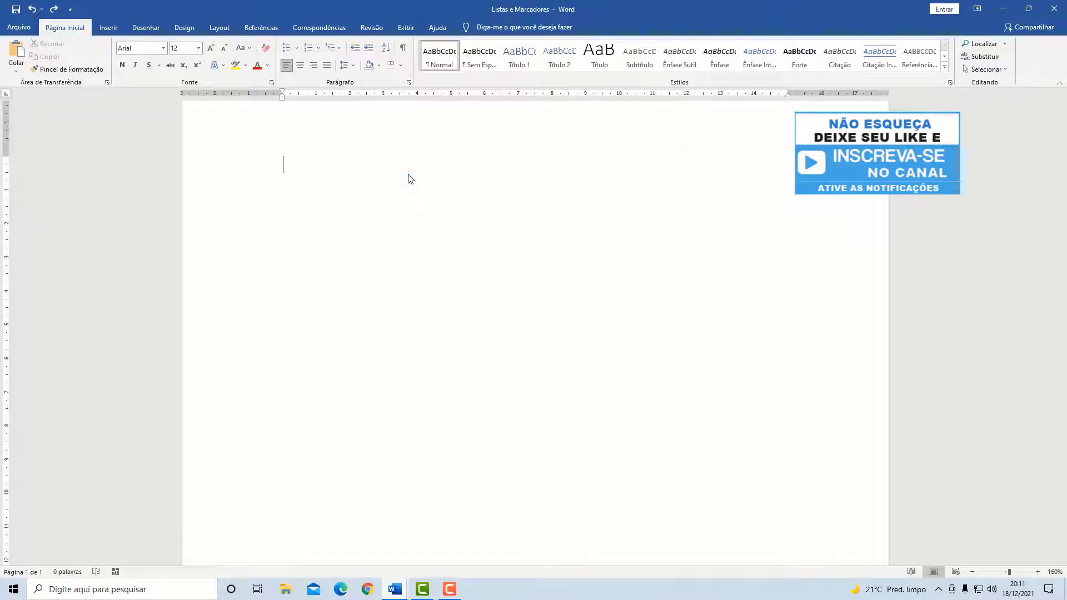
Step: Write the title "Receita de Bolo Simples" and, on the line below, the heading "Ingredientes", followed by a new empty line
{"action": "type", "text": "Receita de B"}
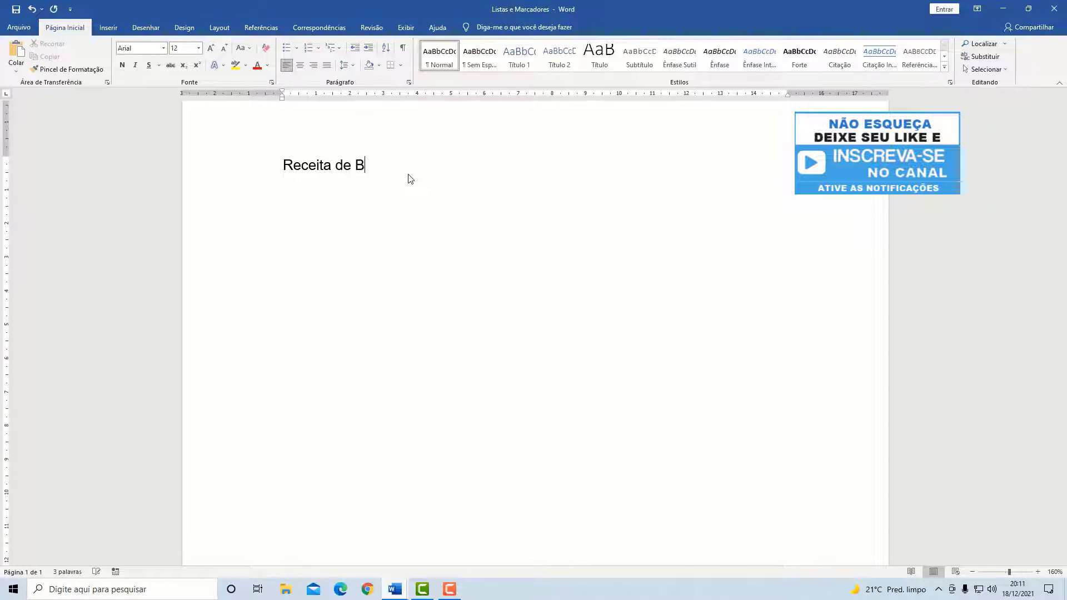
{"action": "type", "text": "olo Simples "}
{"action": "type", "text": "Ingredie"}
{"action": "type", "text": "ntre"}
{"action": "key", "text": "BackSpace"}
{"action": "key", "text": "BackSpace"}
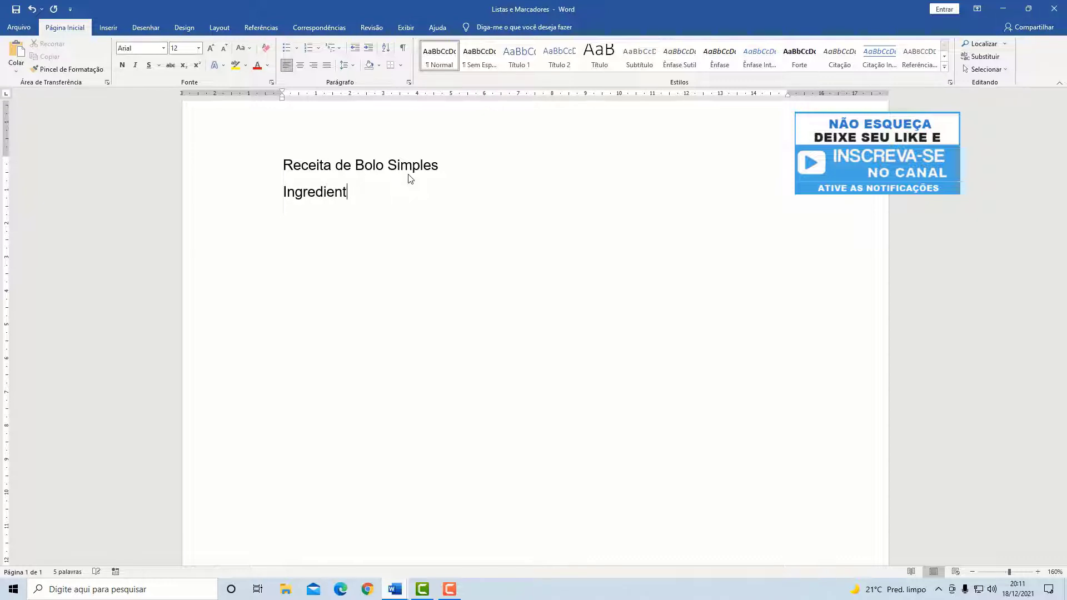
{"action": "type", "text": "es"}
{"action": "key", "text": "Return"}
Step: Examine the available bullet symbols and numbering formats in their libraries without applying any
{"action": "mouse_move", "coordinate": [277, 37]}
{"action": "left_mouse_down"}
{"action": "mouse_move", "coordinate": [285, 55]}
{"action": "mouse_move", "coordinate": [348, 56]}
{"action": "left_mouse_up"}
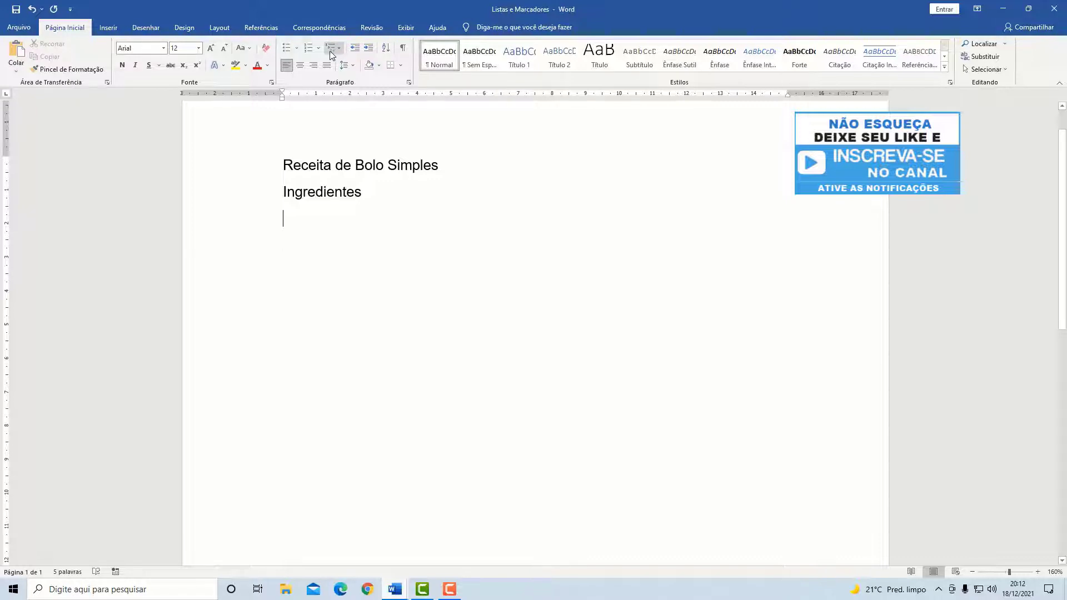
{"action": "left_click", "coordinate": [298, 50]}
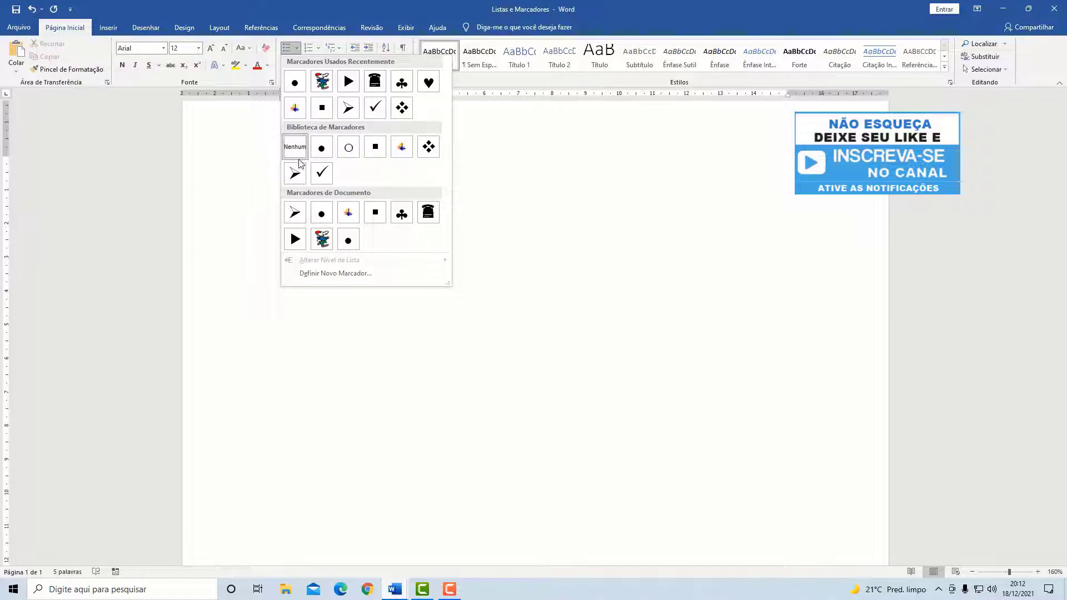
{"action": "left_click", "coordinate": [296, 54]}
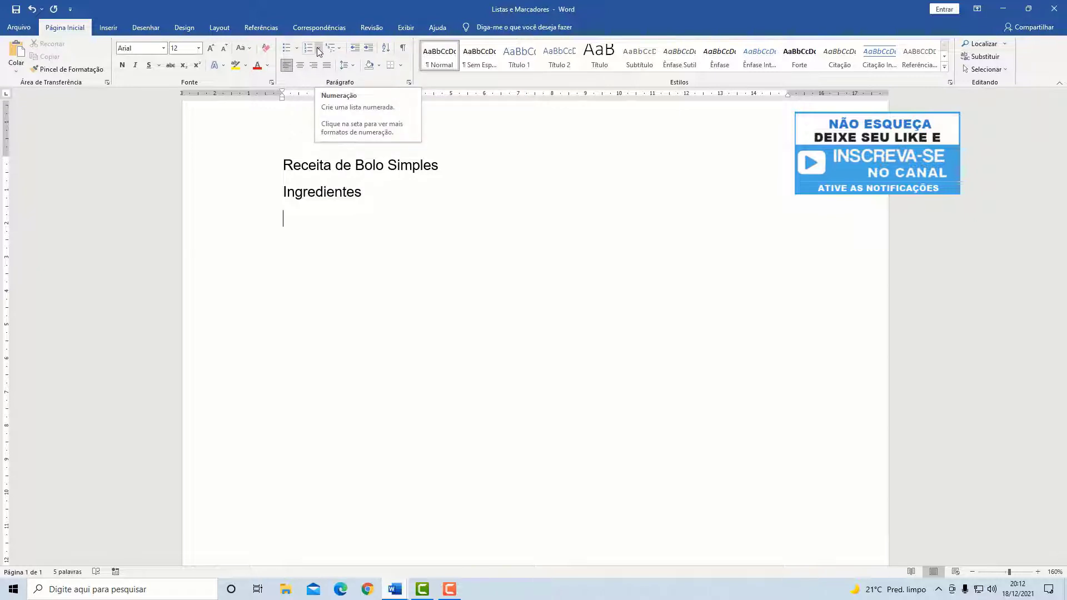
{"action": "left_click", "coordinate": [318, 49]}
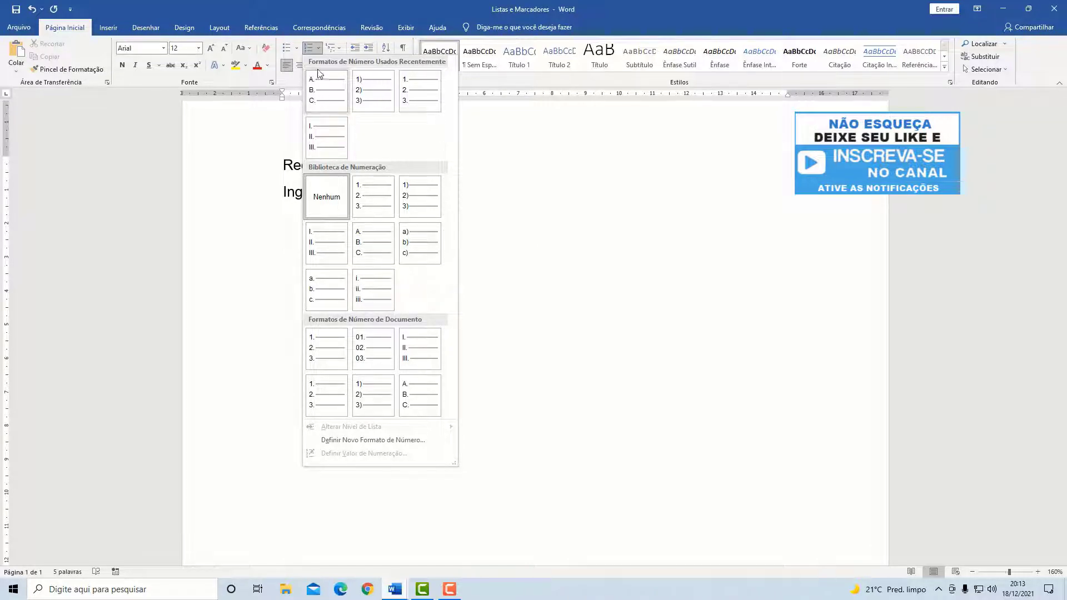
{"action": "left_click", "coordinate": [320, 48]}
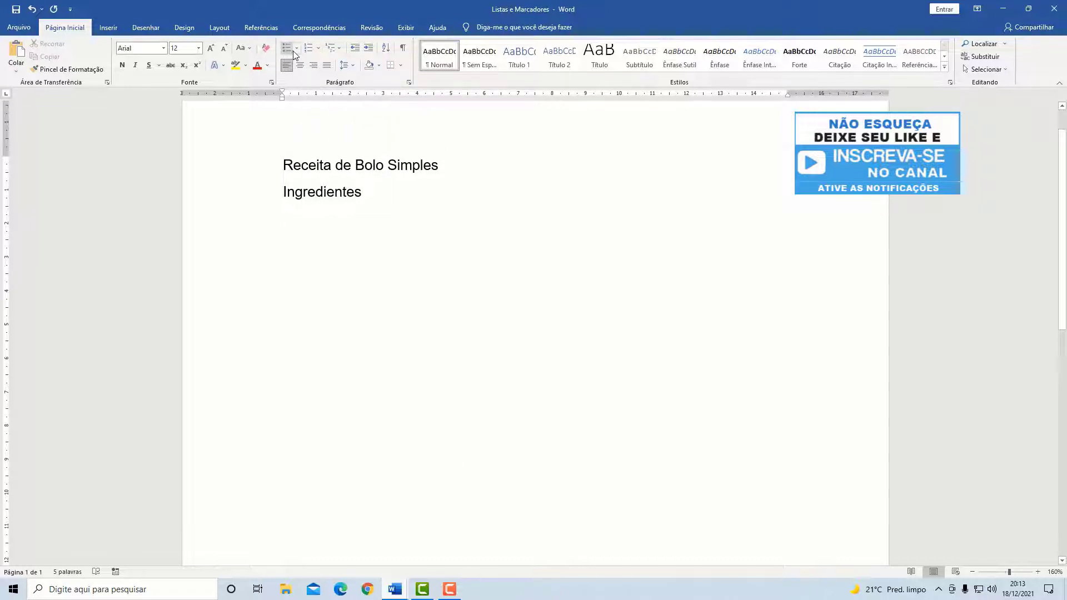
{"action": "left_click", "coordinate": [296, 48]}
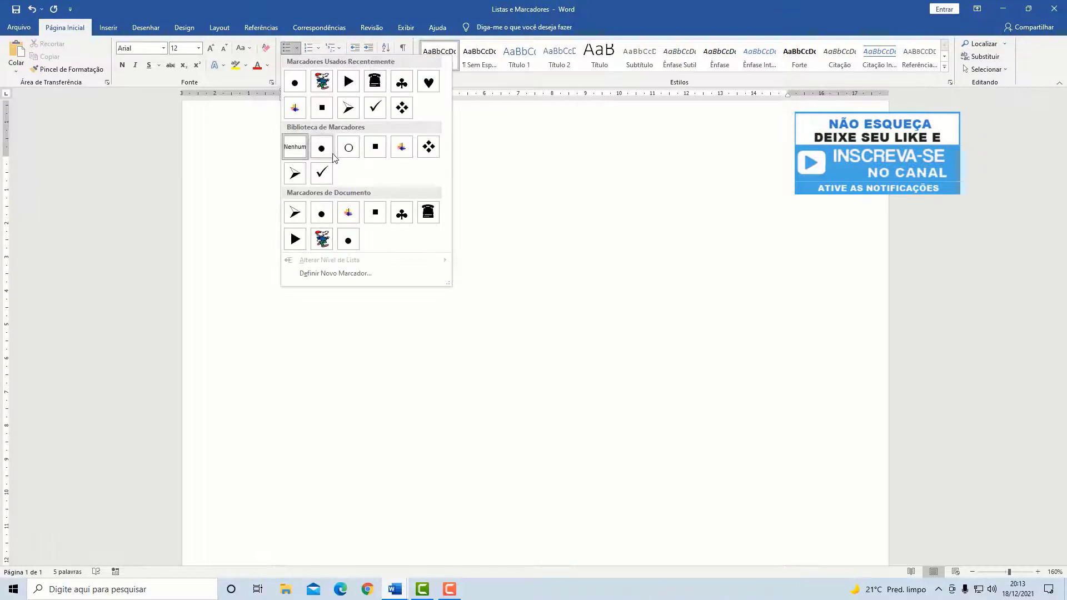
{"action": "left_click", "coordinate": [299, 49]}
{"action": "left_click", "coordinate": [318, 48]}
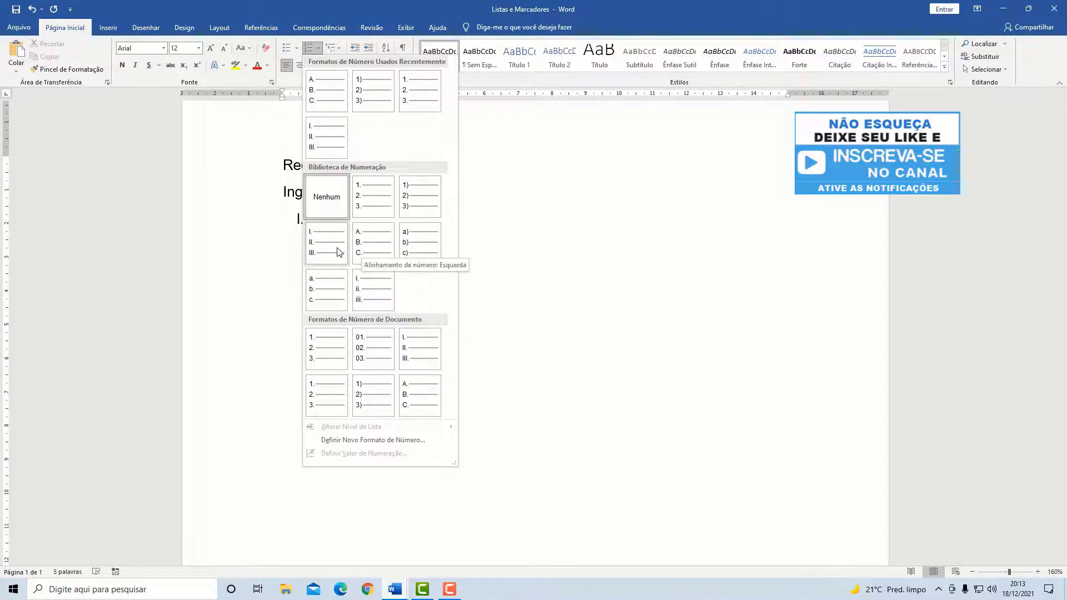
{"action": "left_click", "coordinate": [320, 51]}
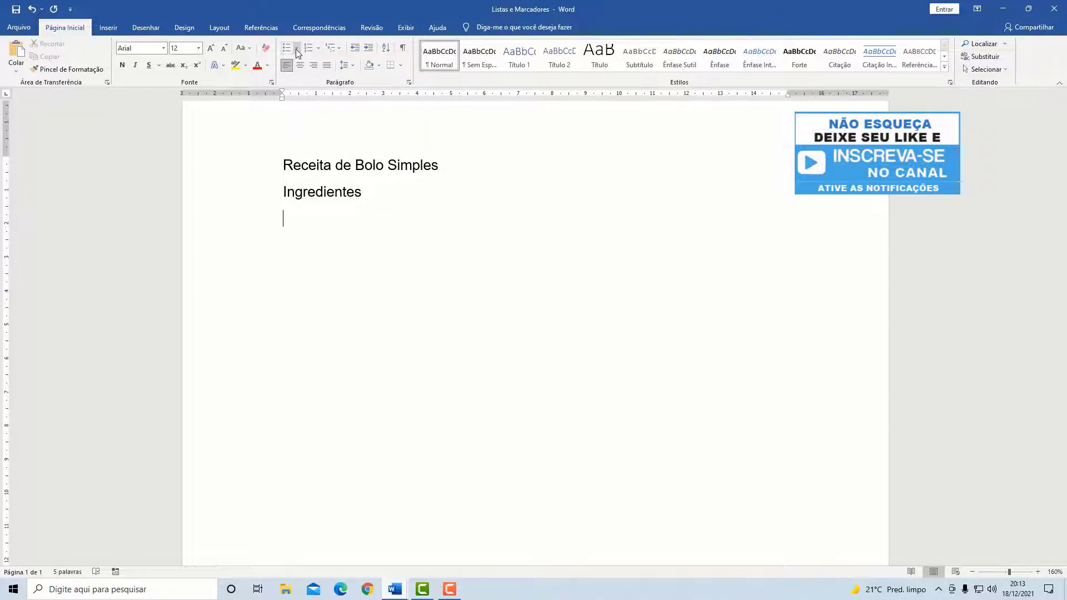
Step: Start a list with solid round bullets under "Ingredientes" and enter "2 xícaras de açúcar" as its first item
{"action": "left_click", "coordinate": [297, 53]}
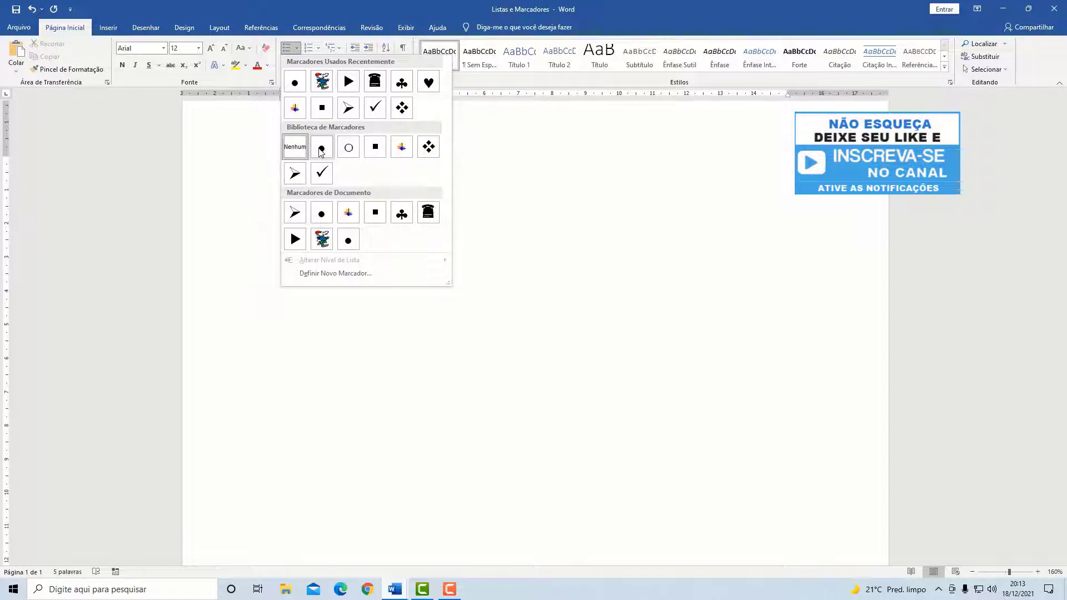
{"action": "left_click", "coordinate": [321, 148]}
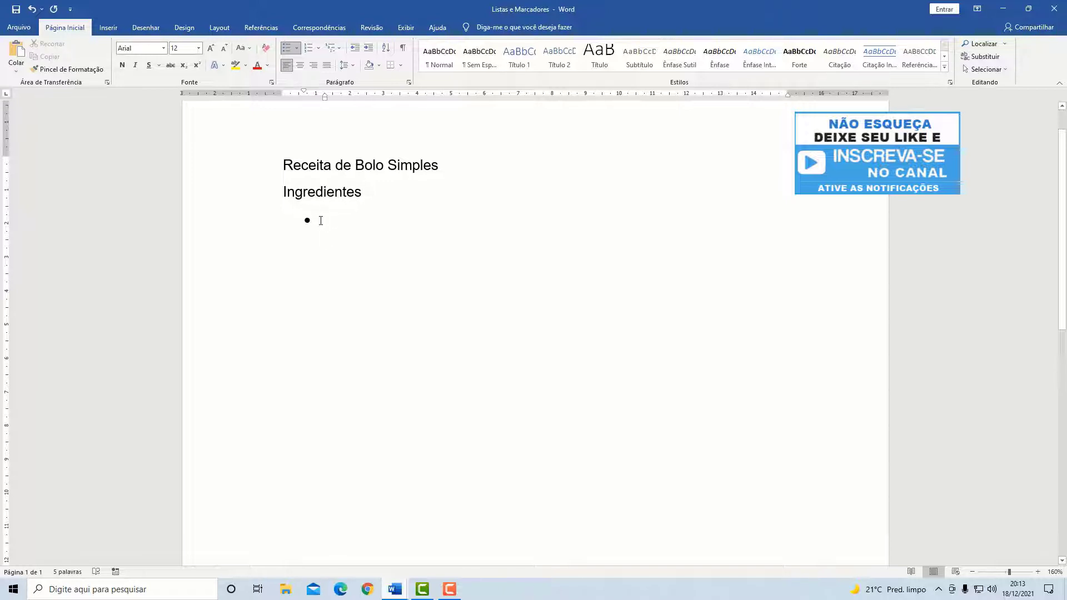
{"action": "type", "text": "2 sx"}
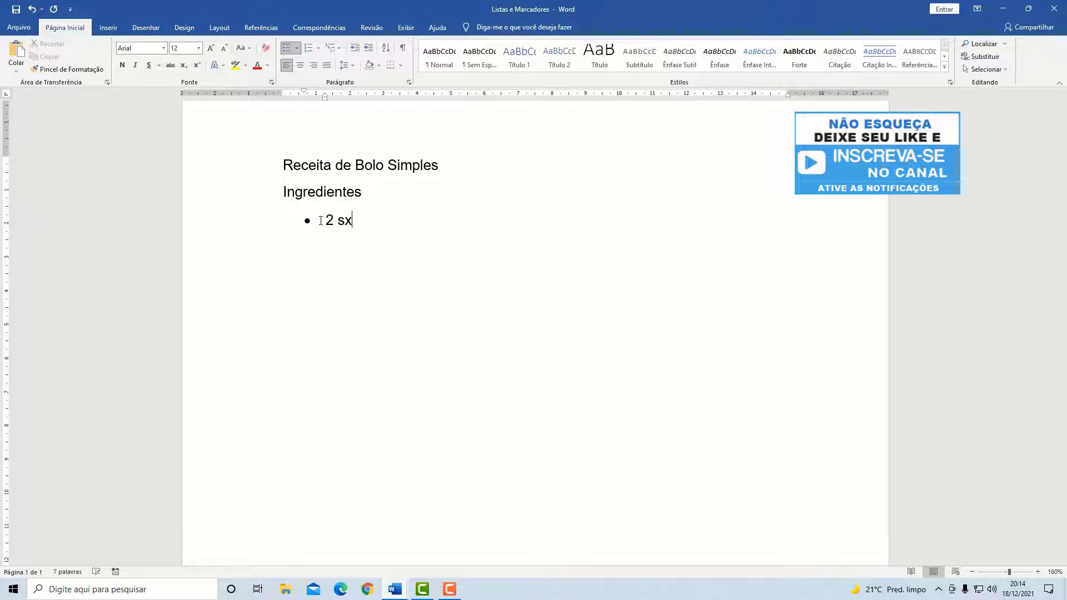
{"action": "key", "text": "BackSpace"}
{"action": "key", "text": "BackSpace"}
{"action": "type", "text": "xícaras de açuca"}
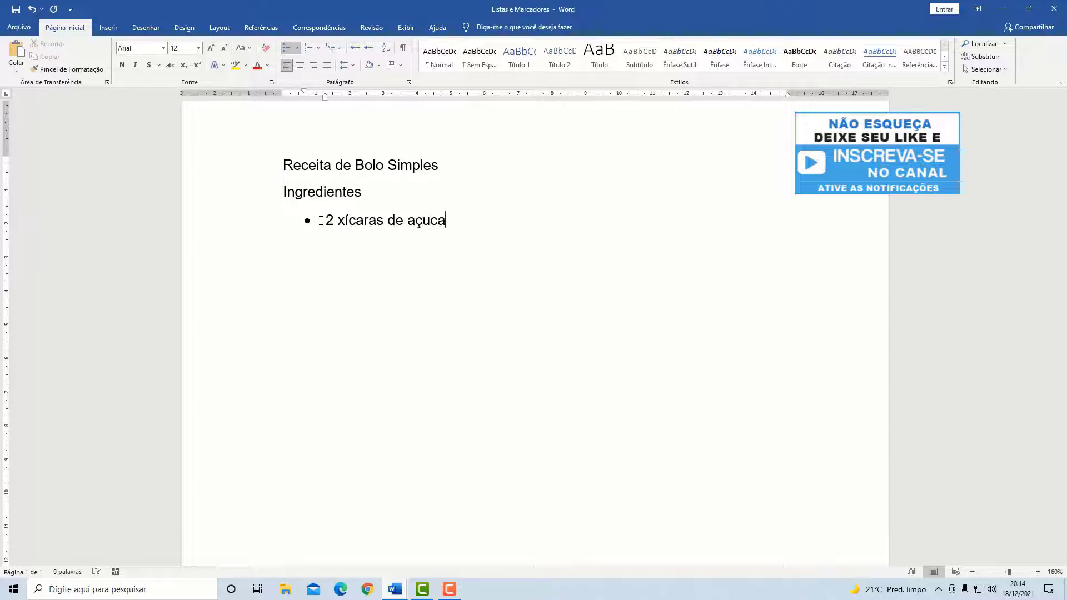
{"action": "type", "text": "r"}
Step: Add the bulleted items "3 xícaras de farinha de trigo" and "3 ovos" to the ingredient list
{"action": "type", "text": "3 xíc"}
{"action": "type", "text": "aras "}
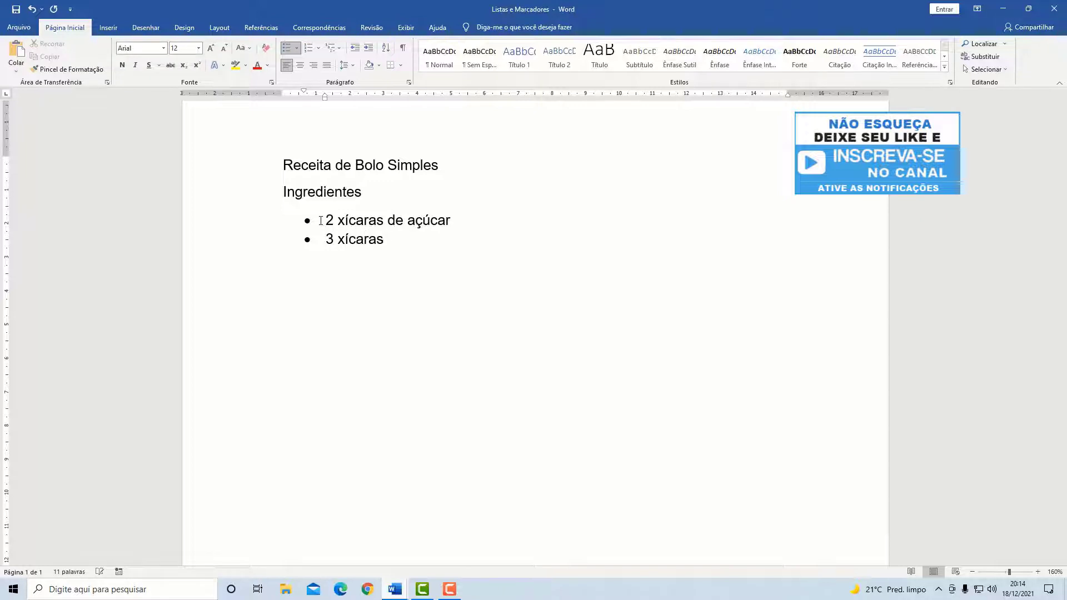
{"action": "type", "text": "de farinha de t"}
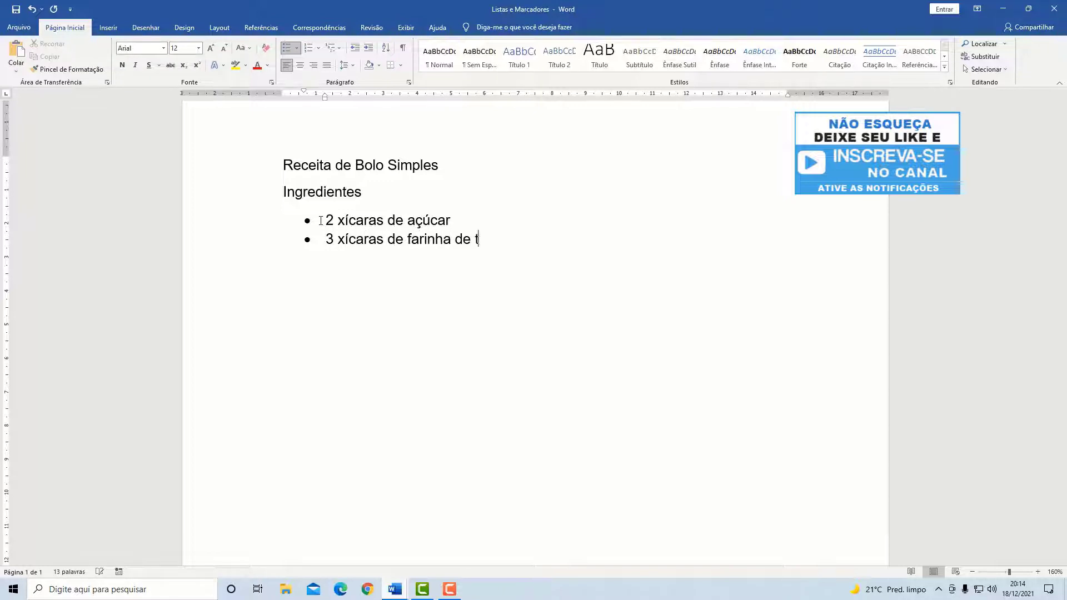
{"action": "type", "text": "rigo"}
{"action": "key", "text": "Return"}
{"action": "type", "text": "3 ovos"}
{"action": "key", "text": "Return"}
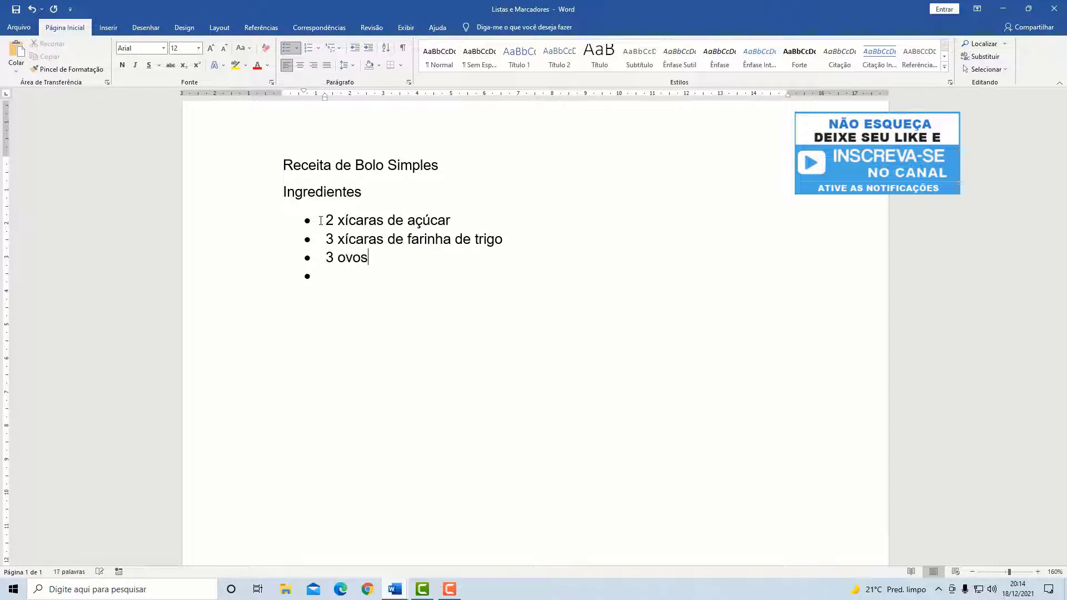
Step: Add the bulleted items "2 xícaras de leite" and "1 colher de fermento em pó" to the ingredient list
{"action": "type", "text": "2 xícaras de"}
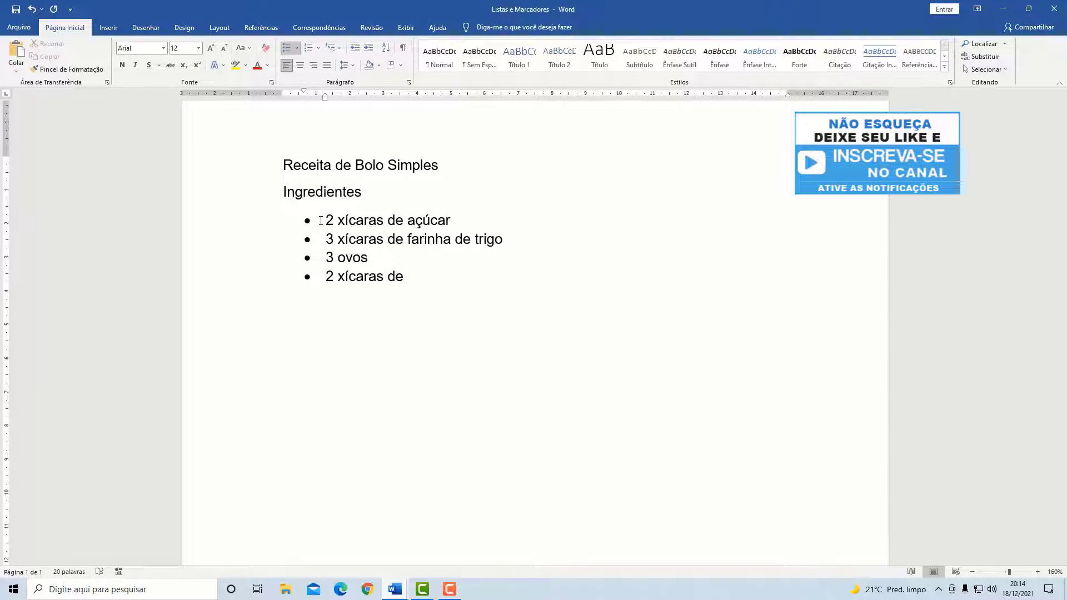
{"action": "type", "text": " leite"}
{"action": "key", "text": "Return"}
{"action": "type", "text": "1 colher de fermen"}
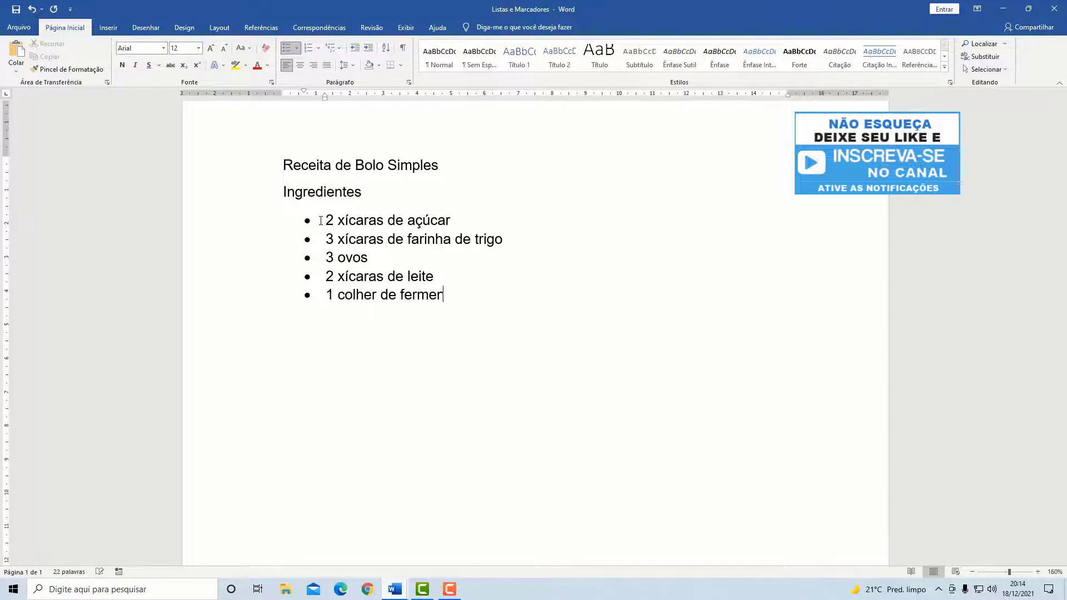
{"action": "type", "text": "to em mpó"}
{"action": "key", "text": "BackSpace"}
{"action": "key", "text": "BackSpace"}
{"action": "key", "text": "BackSpace"}
{"action": "type", "text": "pó"}
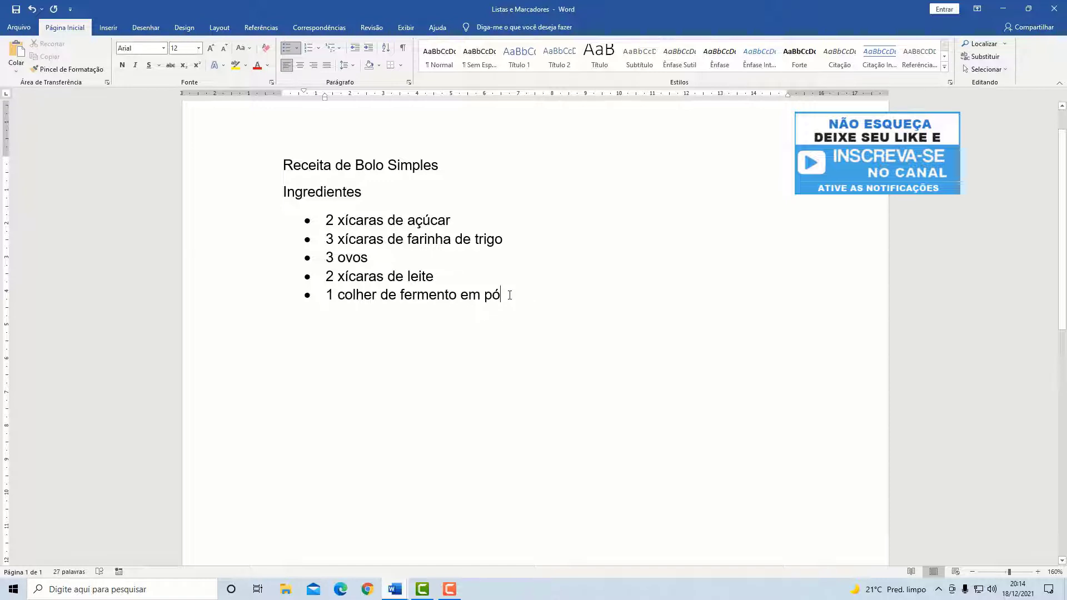
Step: End the bulleted list after "1 colher de fermento em pó" with an empty unbulleted line below it
{"action": "key", "text": "Return"}
{"action": "key", "text": "Return"}
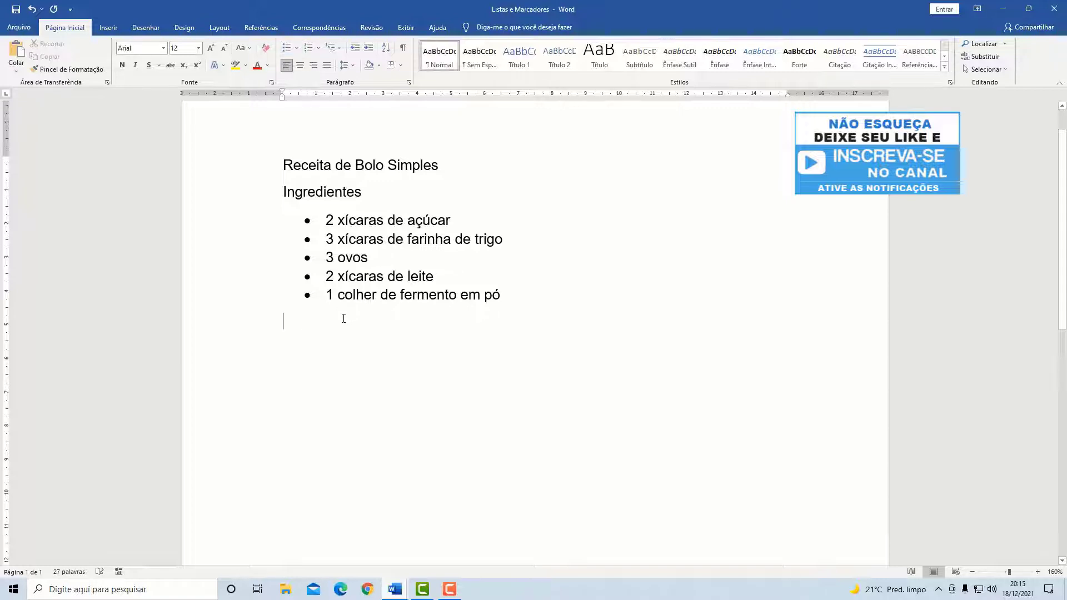
{"action": "left_click", "coordinate": [507, 295]}
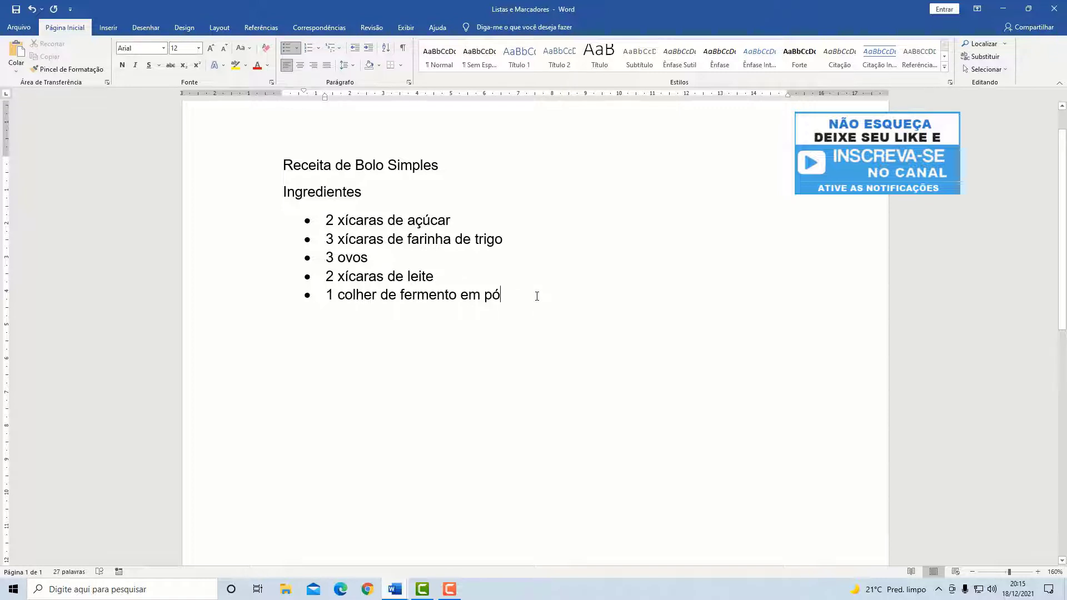
{"action": "key", "text": "Return"}
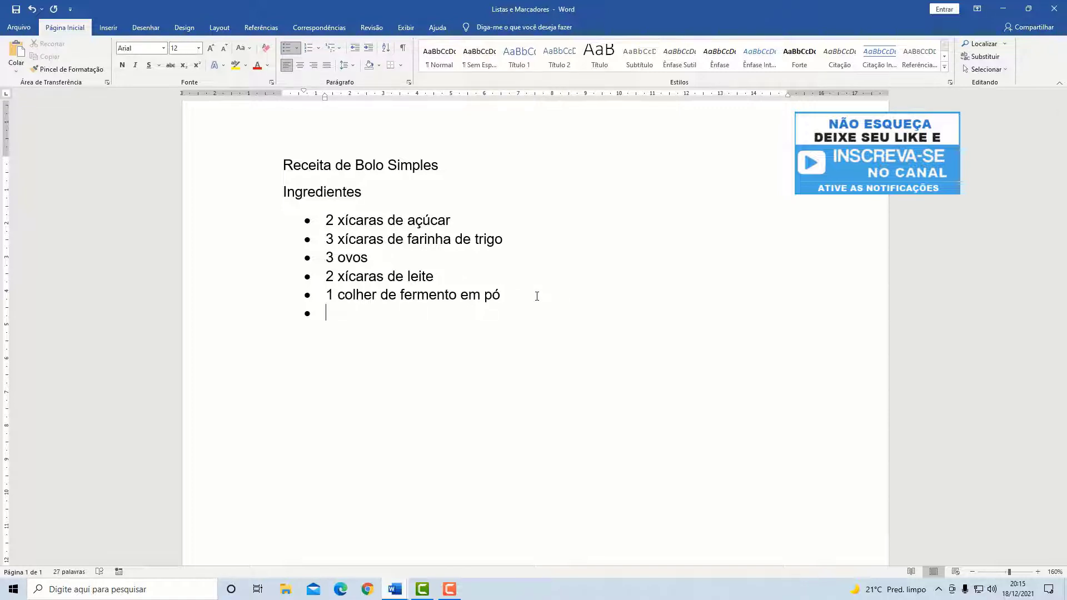
{"action": "key", "text": "Return"}
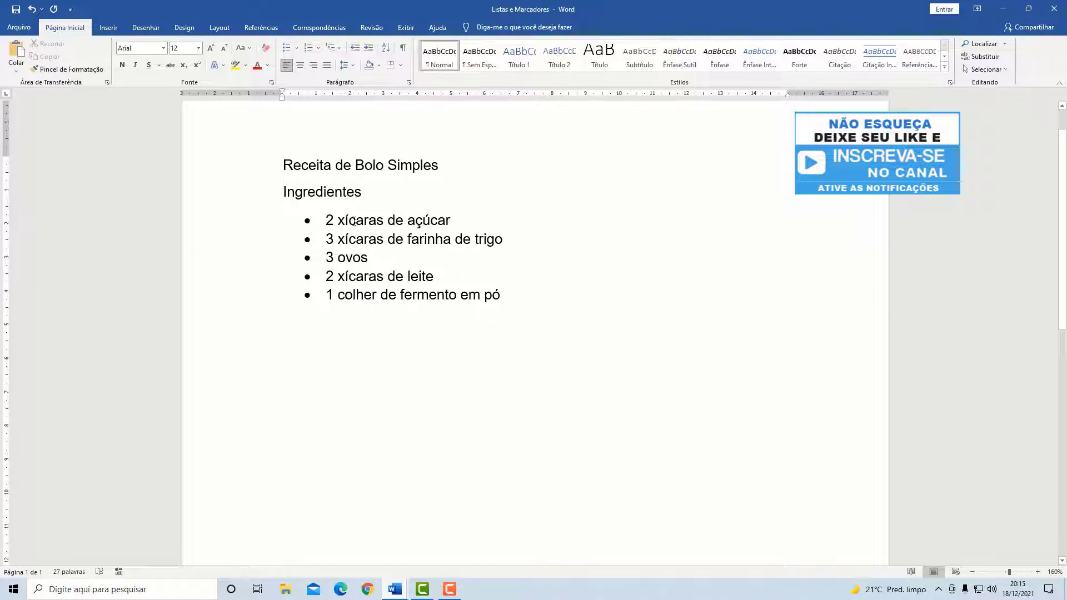
Step: Change the bullets of all five ingredient items to the multicoloured picture bullet from the bullet library
{"action": "left_click_drag", "start_coordinate": [354, 222], "coordinate": [390, 296]}
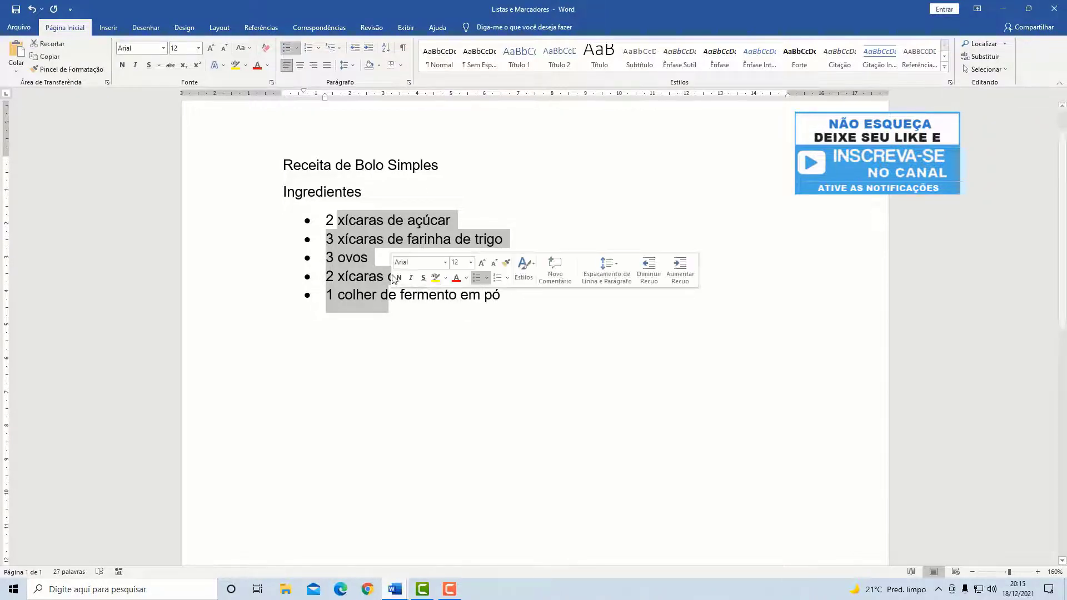
{"action": "left_click", "coordinate": [371, 257]}
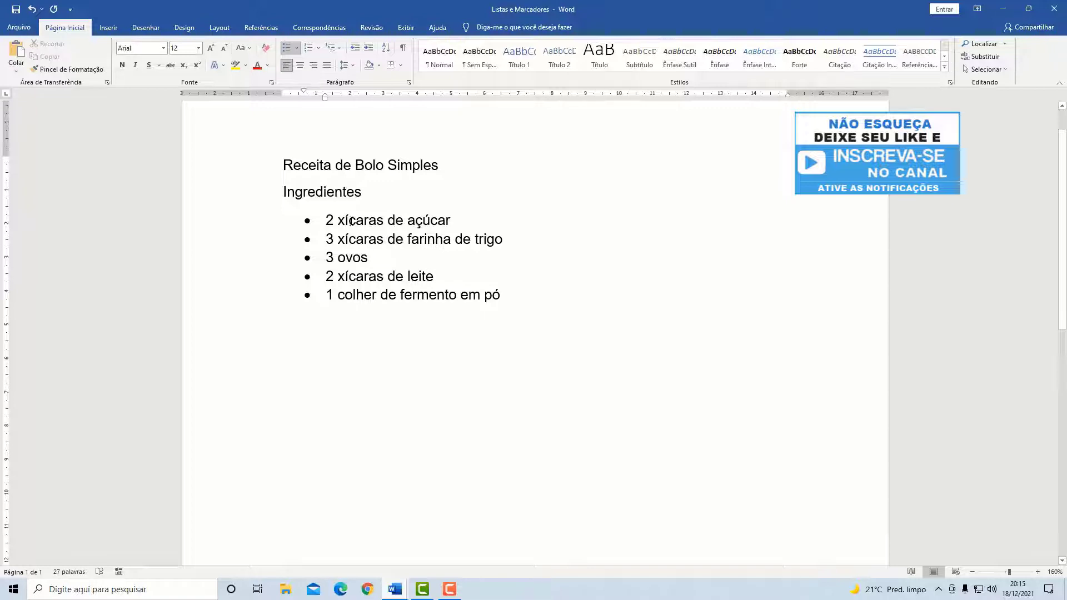
{"action": "left_click_drag", "start_coordinate": [351, 221], "coordinate": [356, 289]}
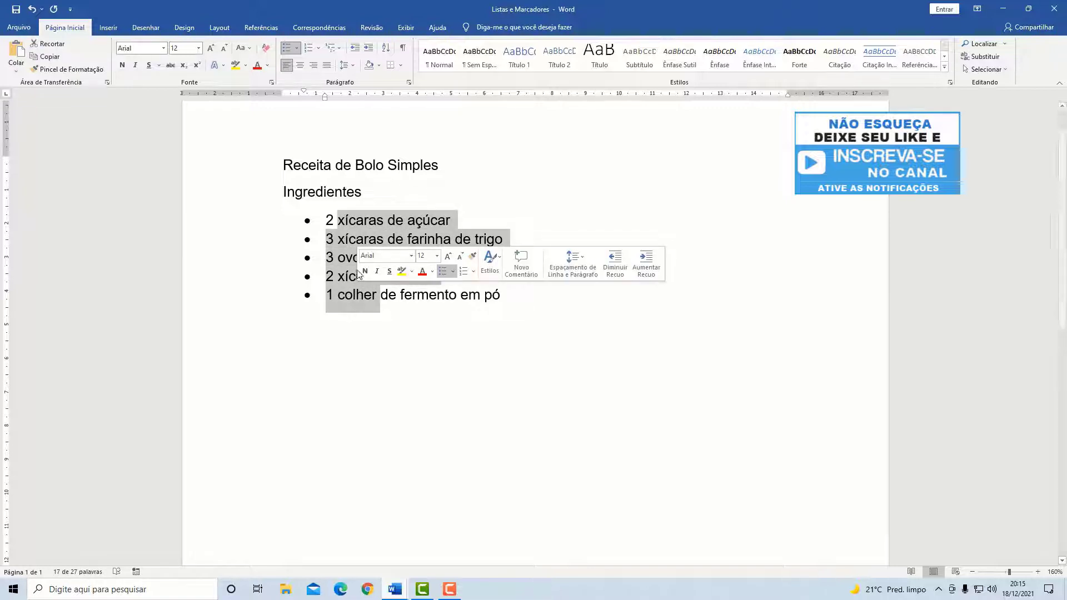
{"action": "left_click", "coordinate": [296, 48]}
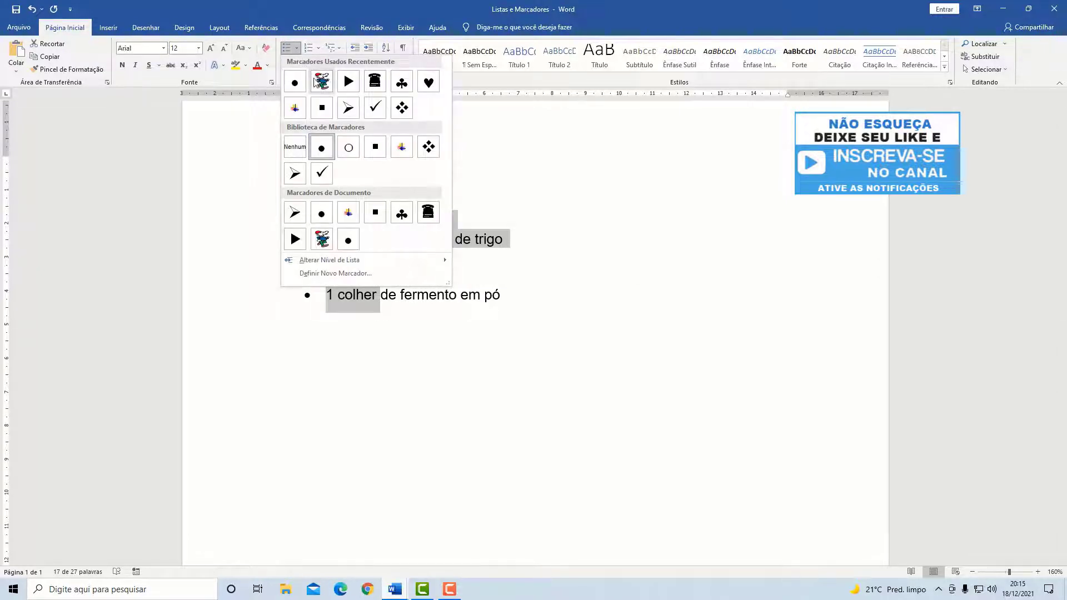
{"action": "left_click", "coordinate": [397, 154]}
{"action": "left_click", "coordinate": [362, 256]}
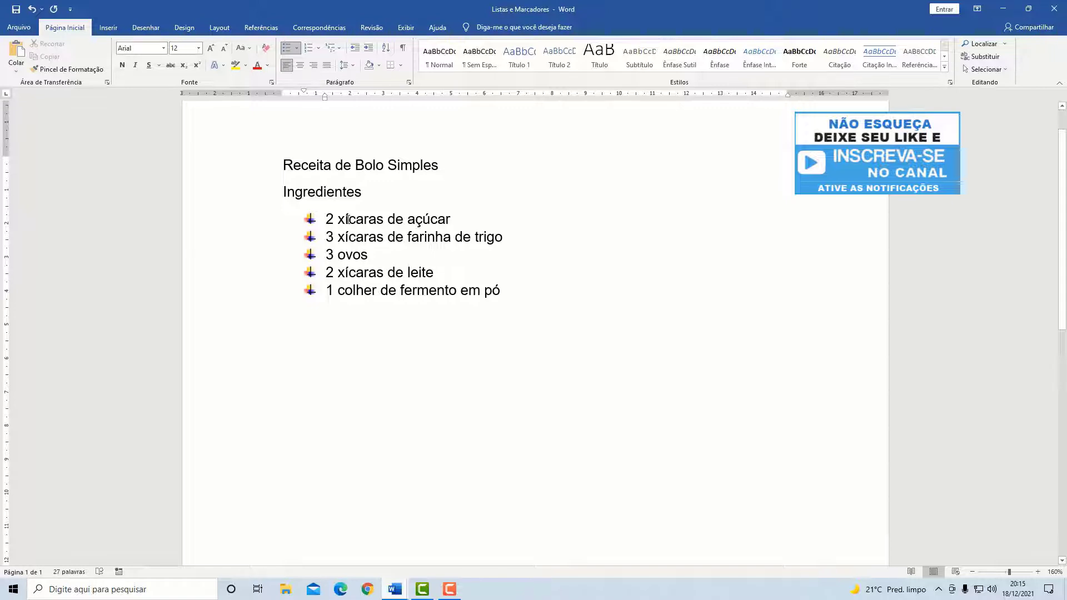
Step: Change the bullets of all five ingredient items to the four-diamond symbol from the bullet library
{"action": "left_click_drag", "start_coordinate": [347, 219], "coordinate": [353, 286]}
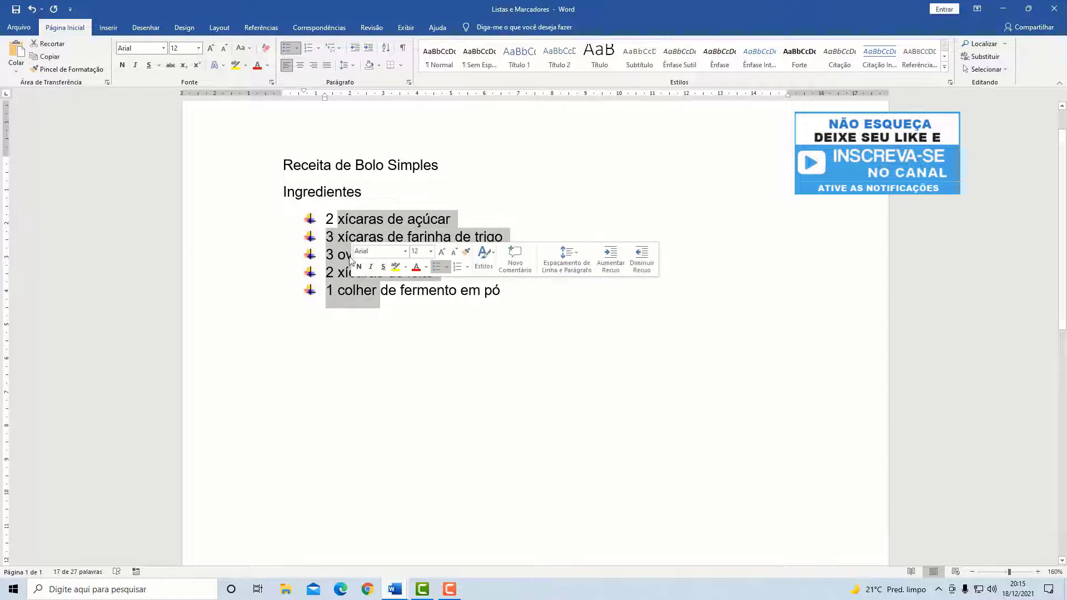
{"action": "left_click", "coordinate": [296, 48]}
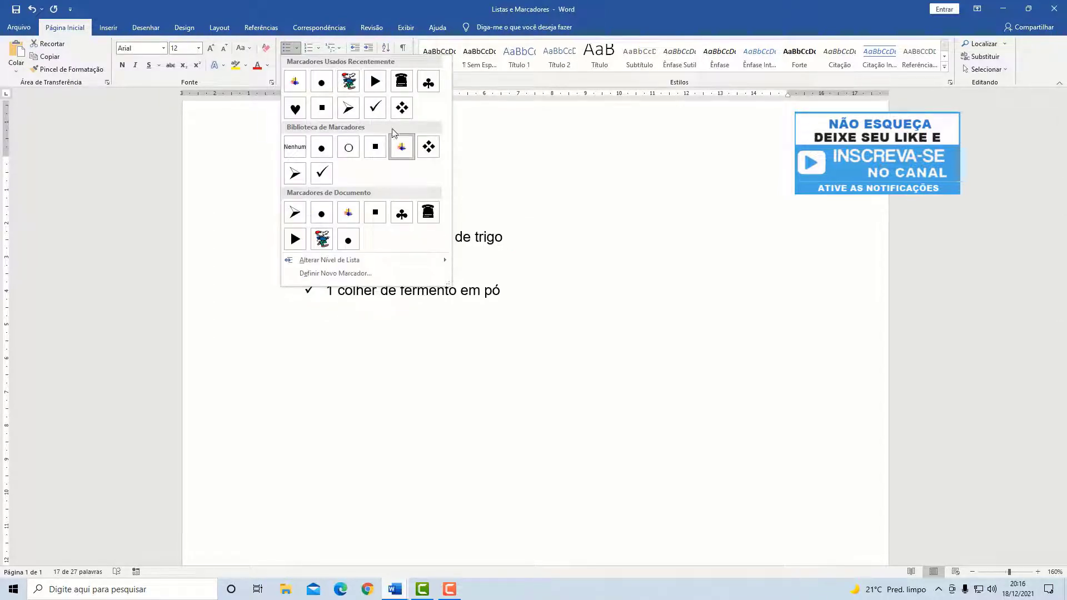
{"action": "left_click", "coordinate": [428, 147]}
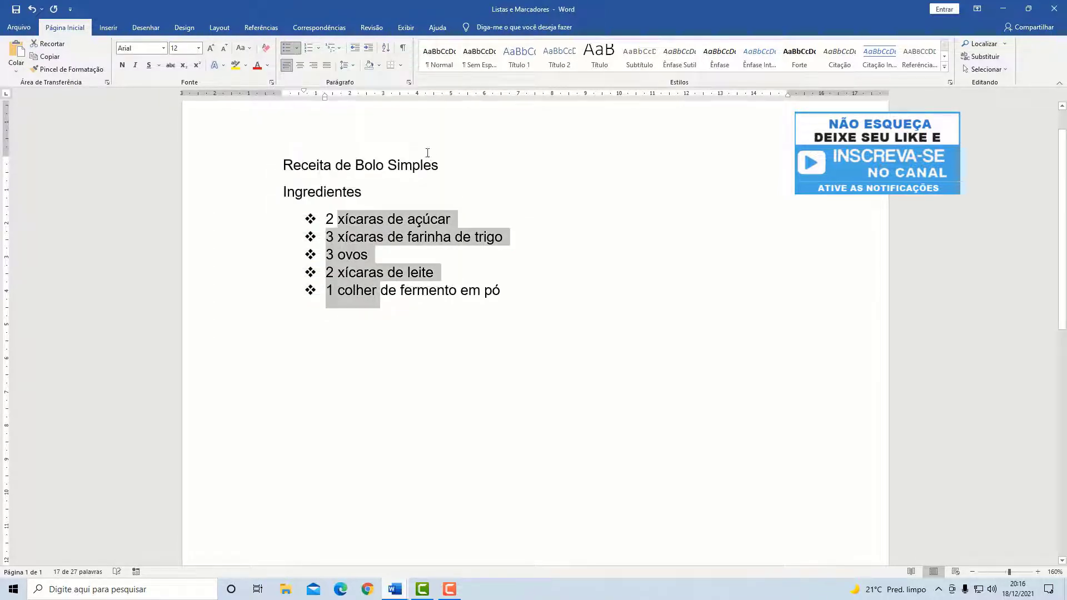
{"action": "left_click", "coordinate": [359, 256]}
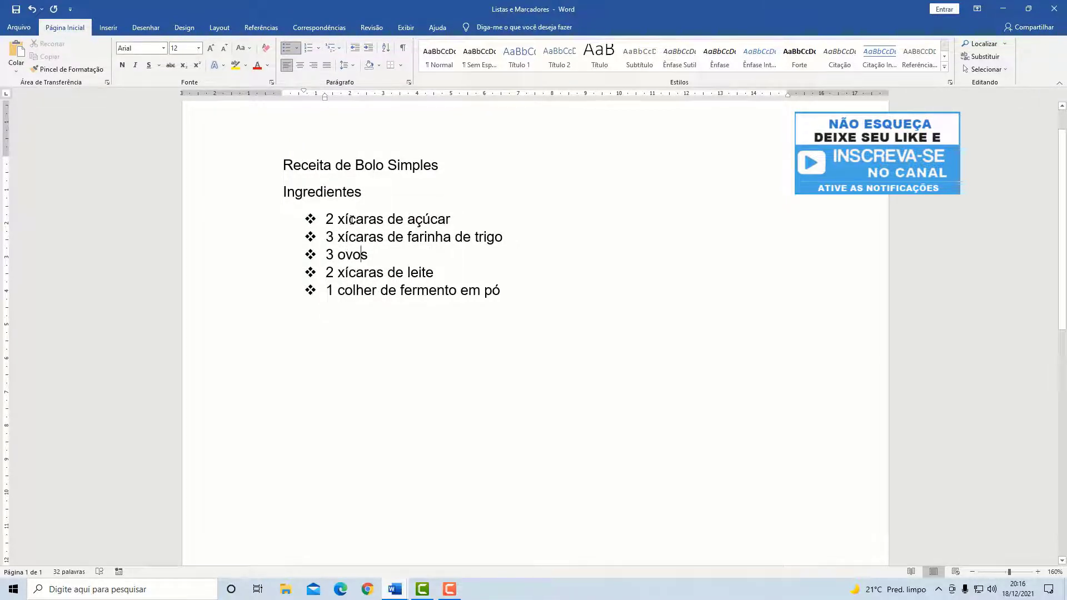
Step: Change the bullets of all five ingredient items to the arrowhead symbol from the bullet library
{"action": "left_click_drag", "start_coordinate": [353, 223], "coordinate": [358, 288]}
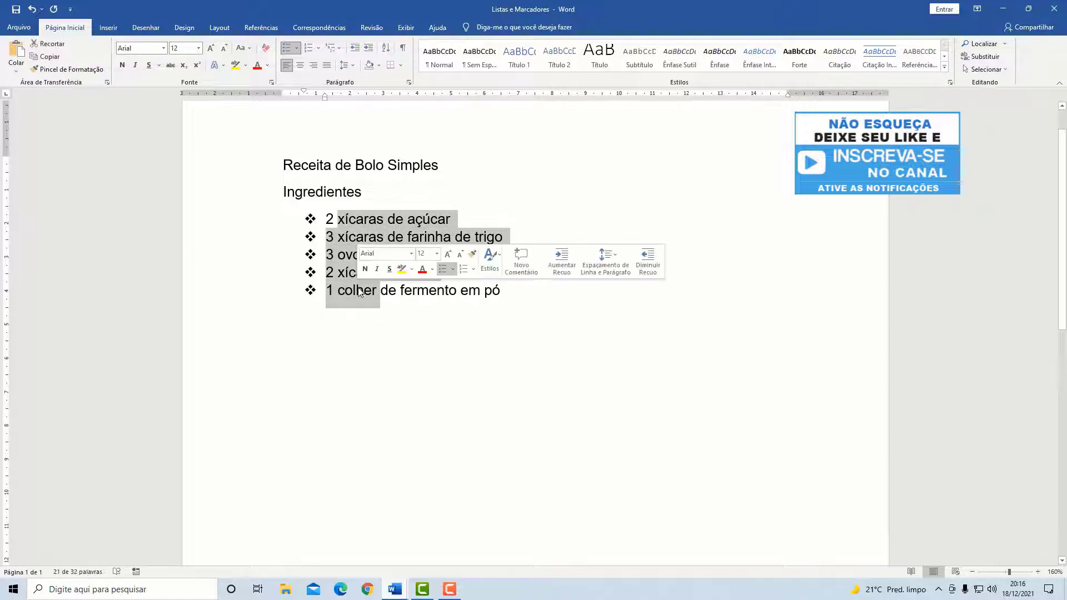
{"action": "left_click", "coordinate": [298, 49]}
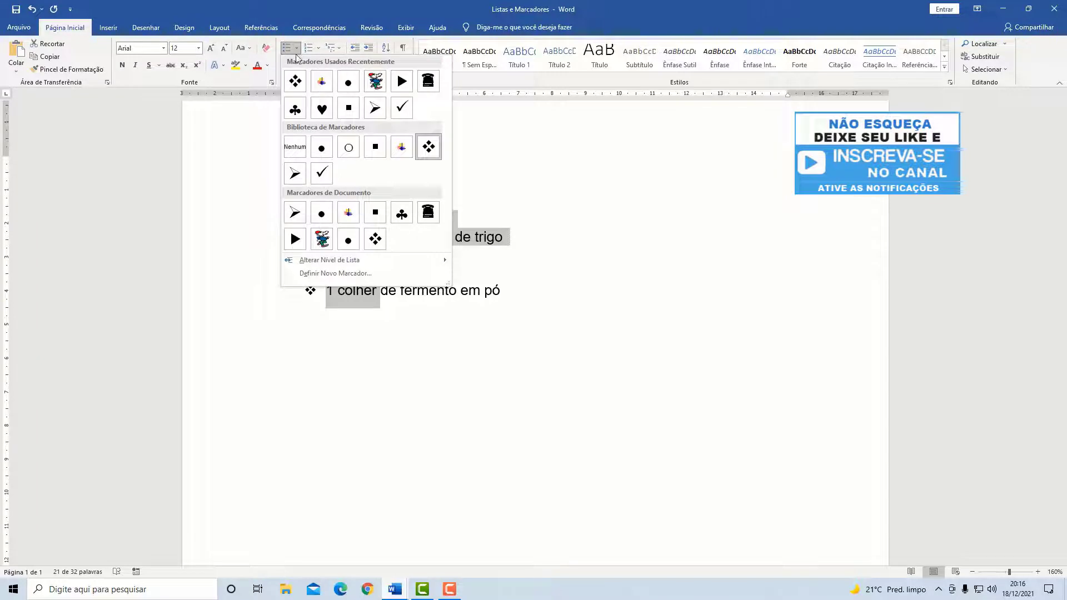
{"action": "left_click", "coordinate": [298, 174]}
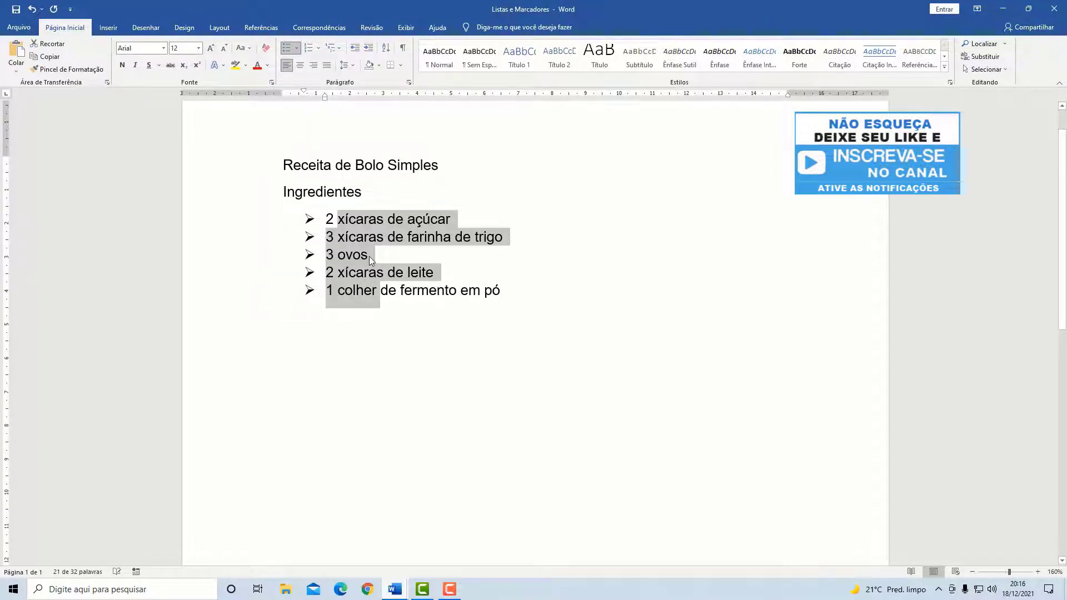
{"action": "left_click", "coordinate": [369, 256]}
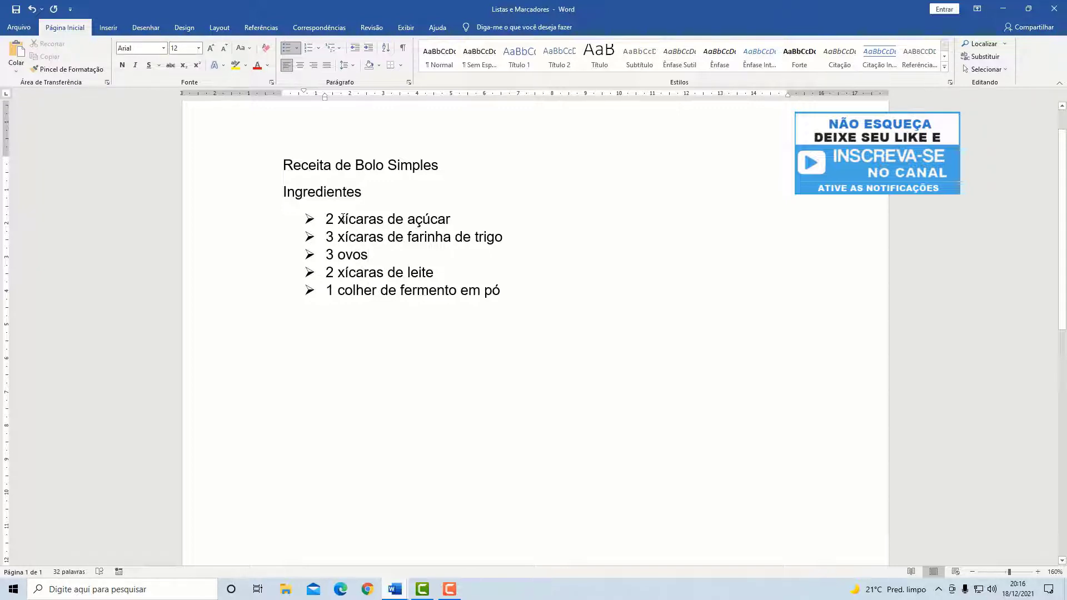
Step: Convert the five ingredient items into a numbered list in the "1. 2. 3." format
{"action": "left_click_drag", "start_coordinate": [340, 218], "coordinate": [348, 289]}
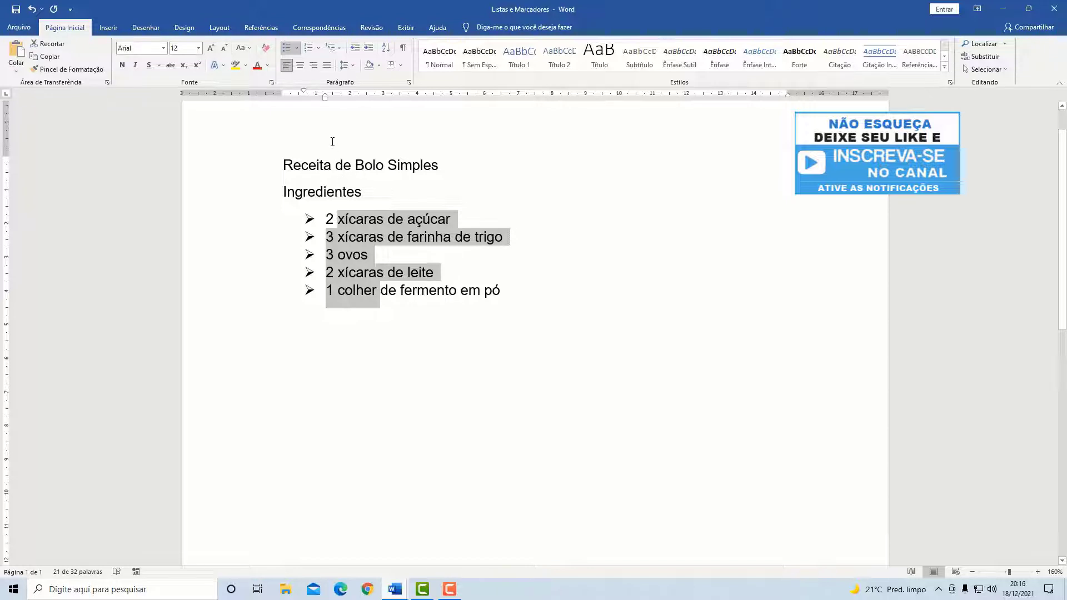
{"action": "left_click", "coordinate": [319, 51]}
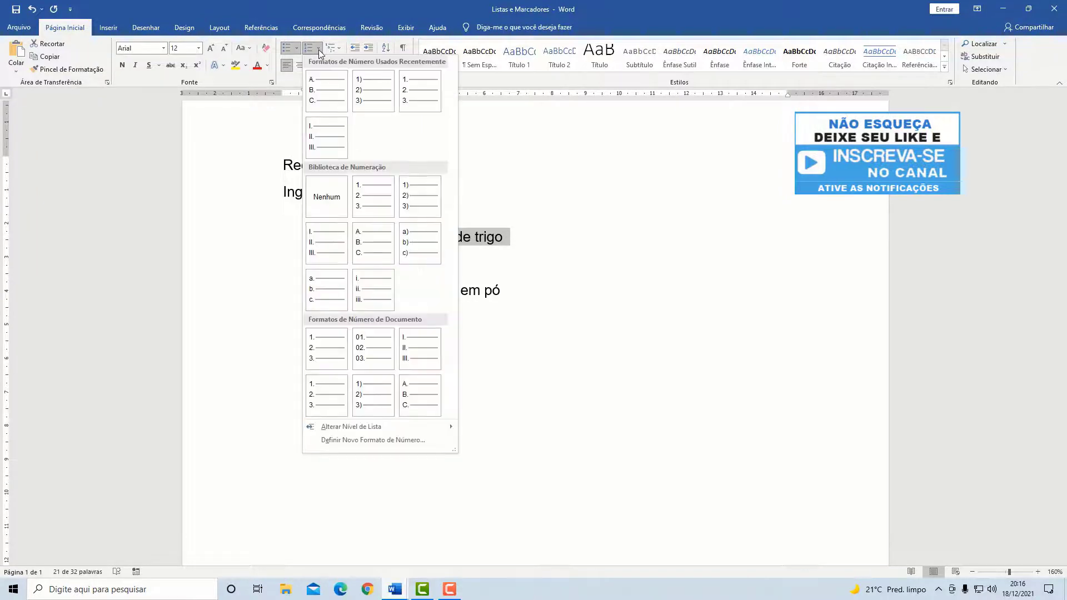
{"action": "left_click", "coordinate": [368, 192]}
{"action": "left_click", "coordinate": [354, 255]}
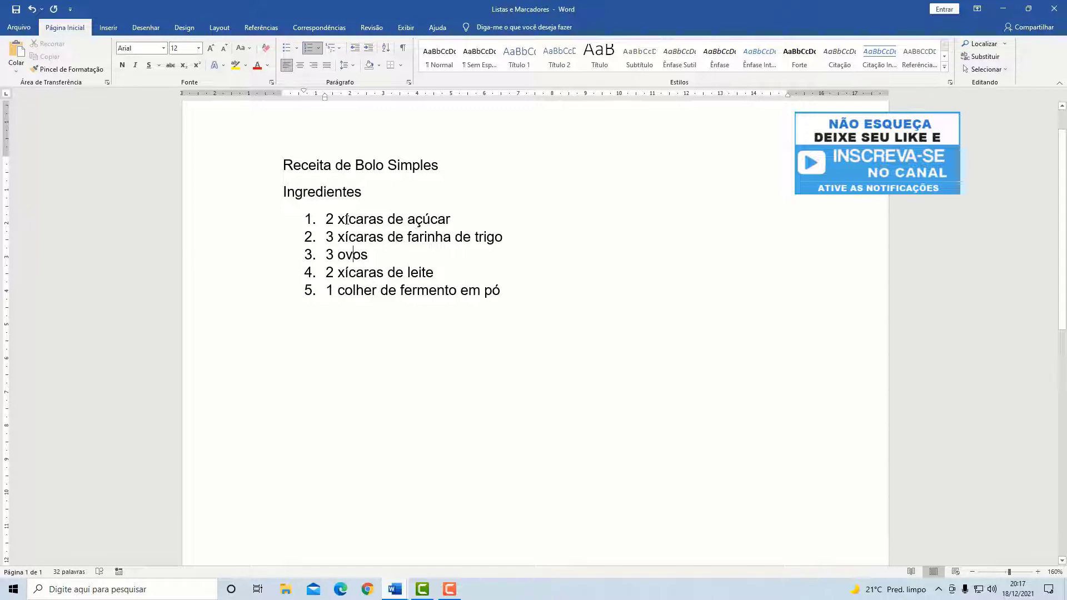
Step: Change the numbering of the five ingredient items to the "1) 2) 3)" format
{"action": "left_click_drag", "start_coordinate": [347, 222], "coordinate": [351, 288]}
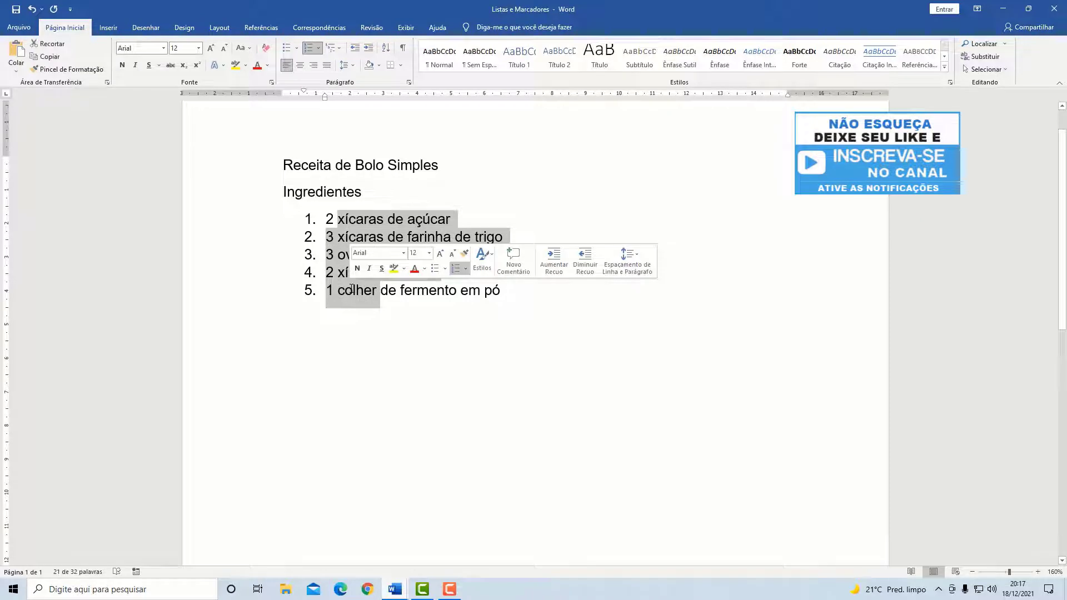
{"action": "left_click", "coordinate": [317, 48]}
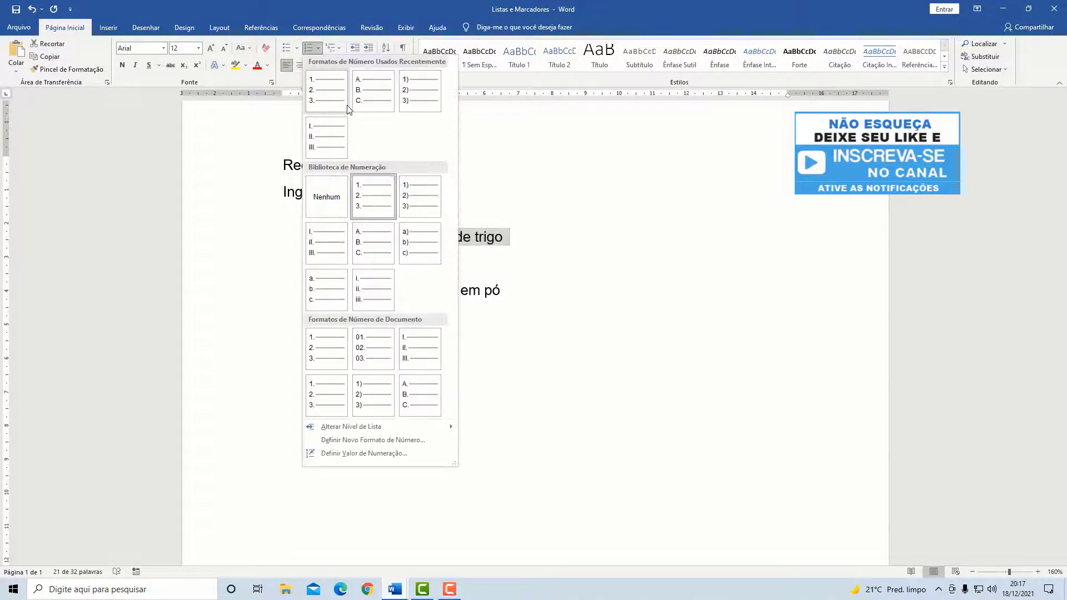
{"action": "left_click", "coordinate": [420, 203]}
{"action": "left_click", "coordinate": [326, 237]}
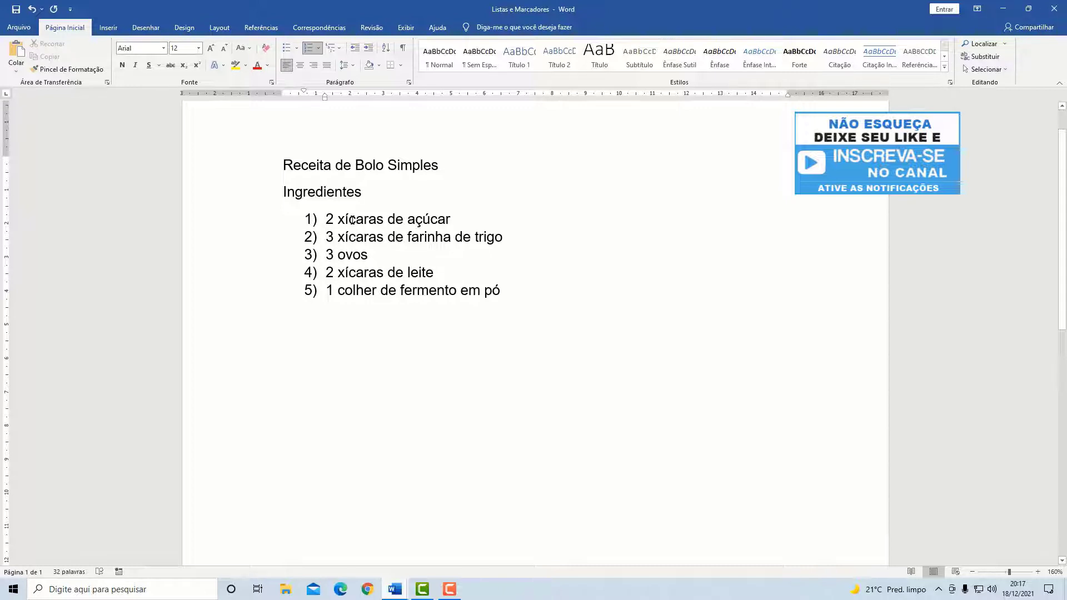
Step: Change the numbering of the five ingredient items to the uppercase letter format "A. B. C."
{"action": "left_click_drag", "start_coordinate": [352, 220], "coordinate": [356, 282]}
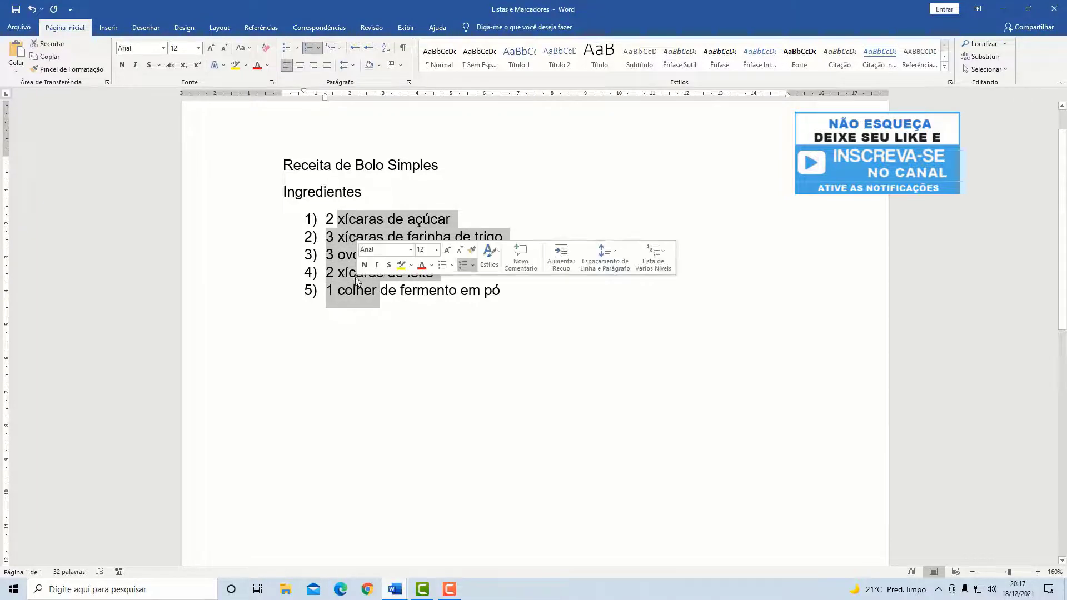
{"action": "left_click", "coordinate": [318, 49]}
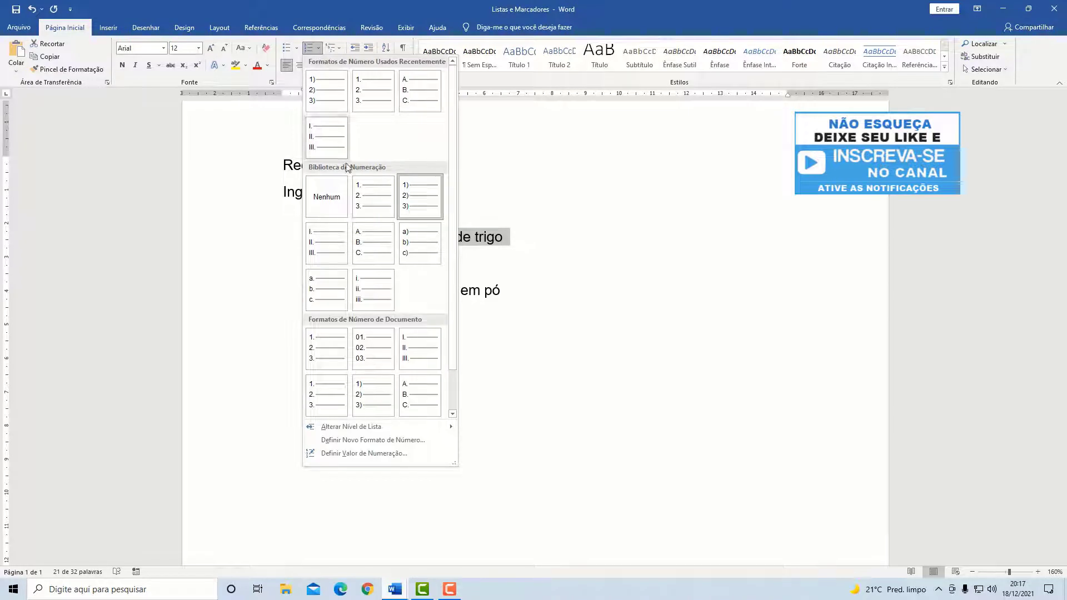
{"action": "left_click", "coordinate": [362, 251]}
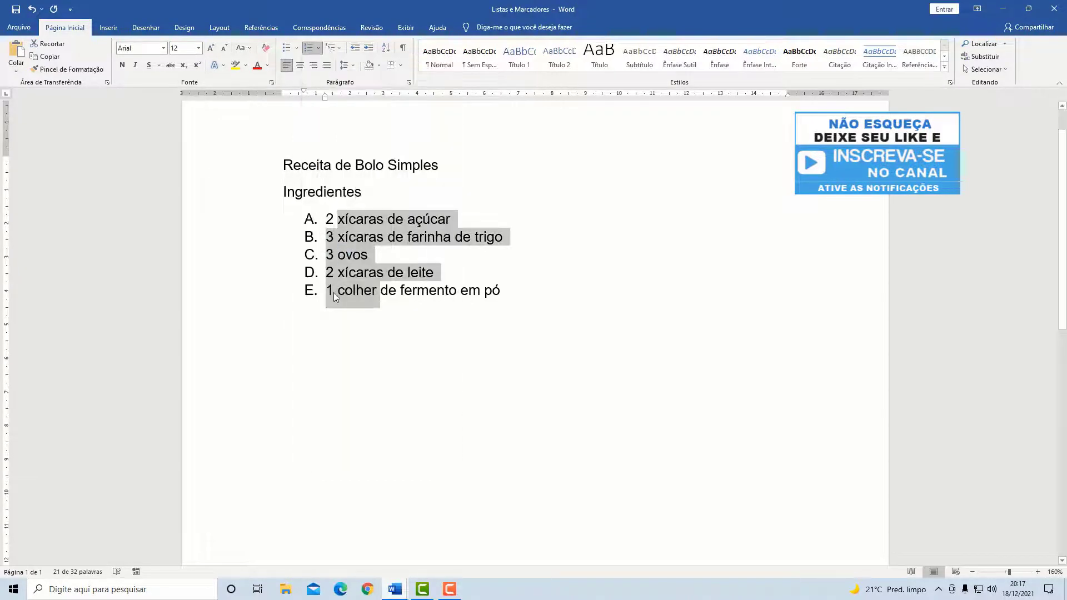
{"action": "left_click", "coordinate": [354, 241]}
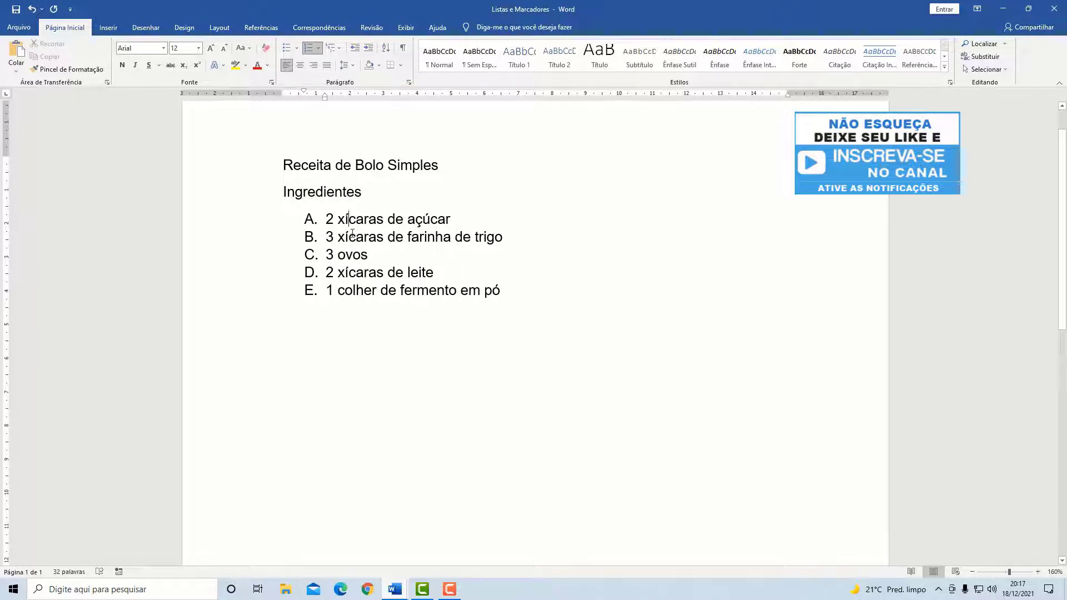
Step: Replace the lettering of the five ingredient items with the filled round bullet from the bullet library
{"action": "left_click_drag", "start_coordinate": [351, 218], "coordinate": [354, 288]}
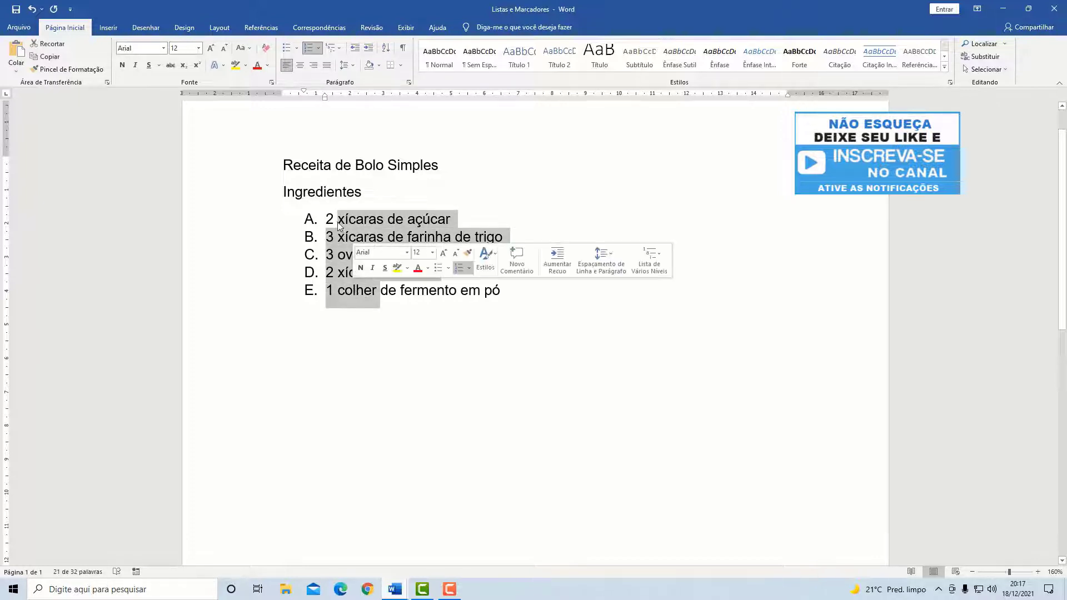
{"action": "left_click", "coordinate": [319, 48]}
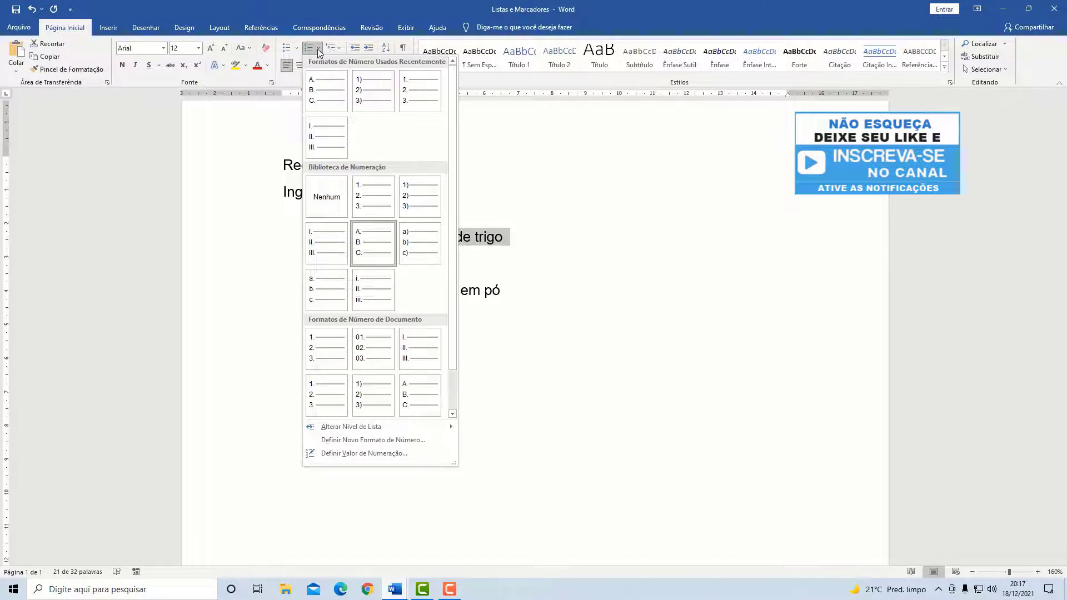
{"action": "left_click", "coordinate": [382, 238]}
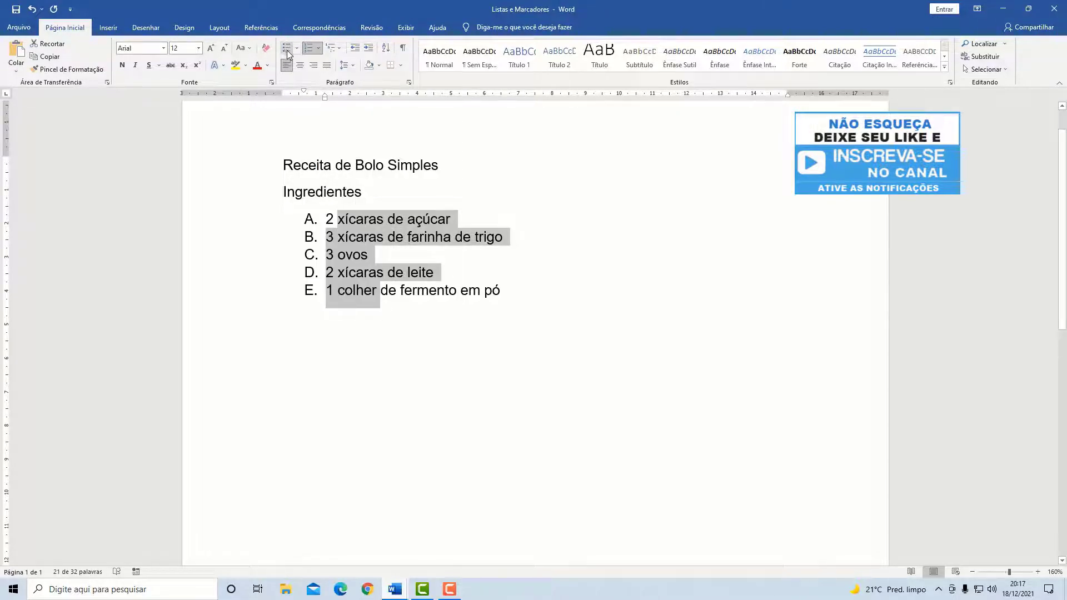
{"action": "left_click", "coordinate": [298, 49]}
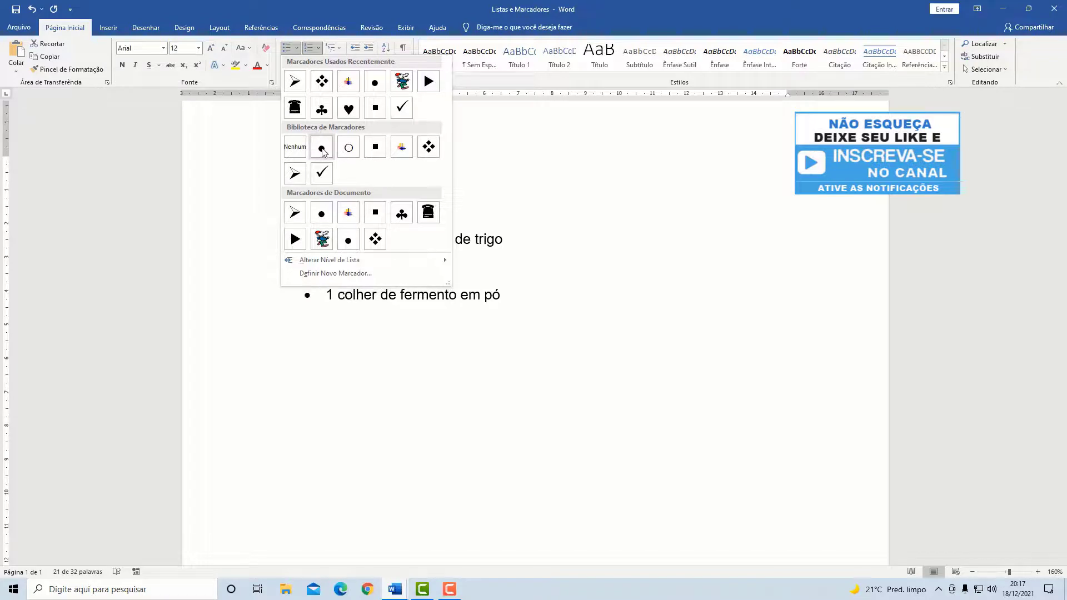
{"action": "left_click", "coordinate": [321, 143]}
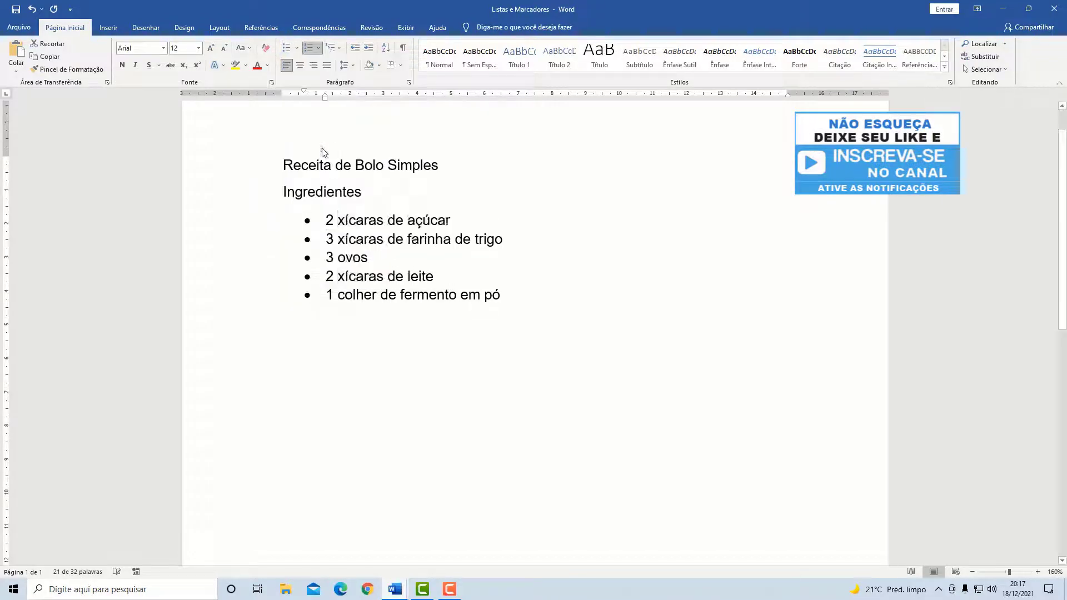
{"action": "left_click", "coordinate": [360, 243]}
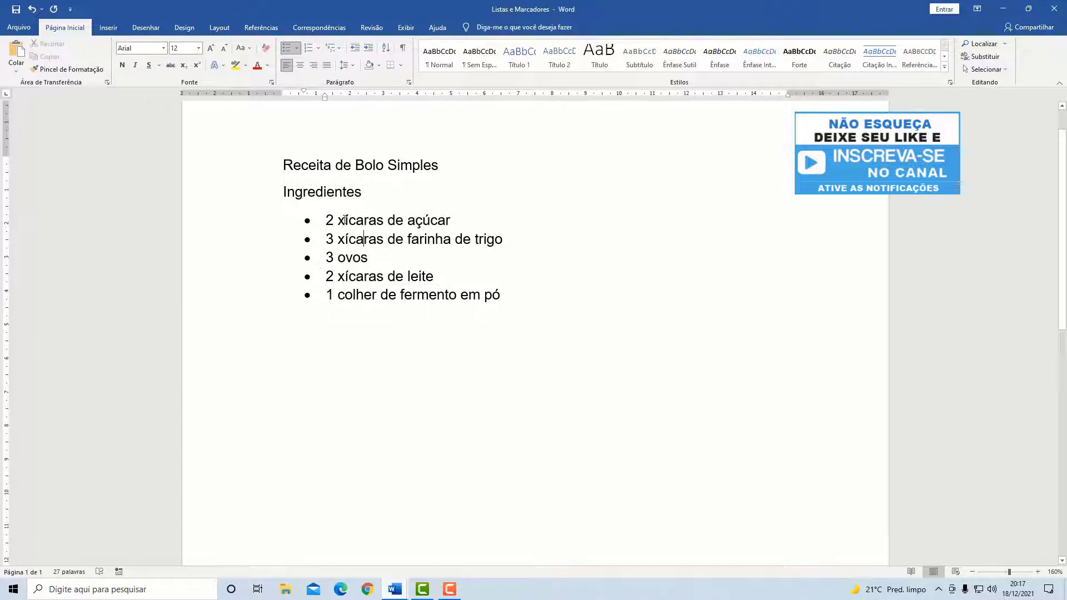
Step: Start defining a new bullet for the five ingredient items and open its symbol selection
{"action": "left_click_drag", "start_coordinate": [346, 240], "coordinate": [379, 296]}
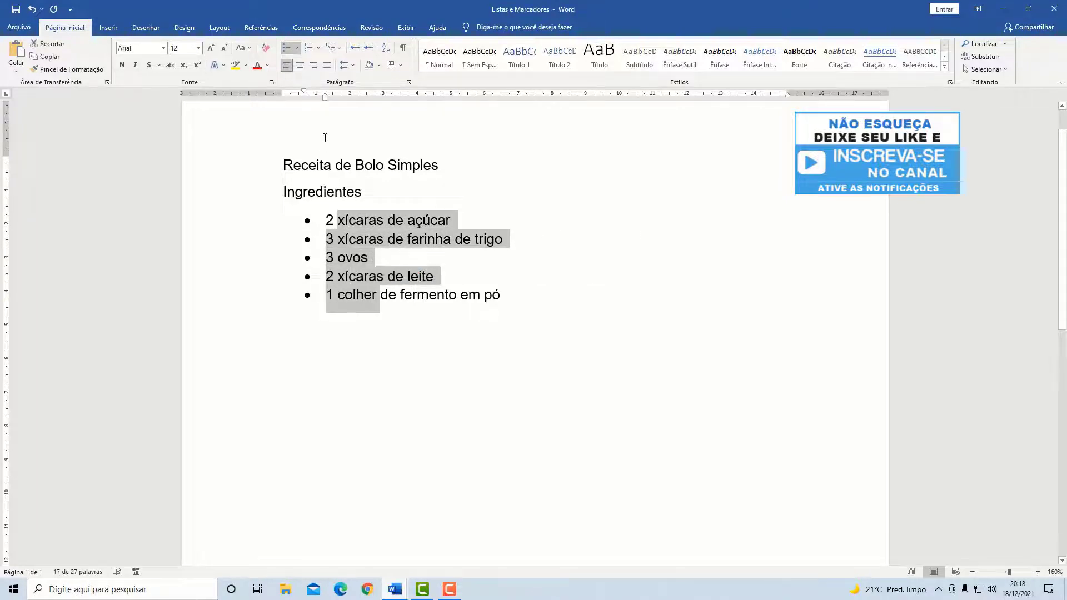
{"action": "left_click", "coordinate": [298, 48]}
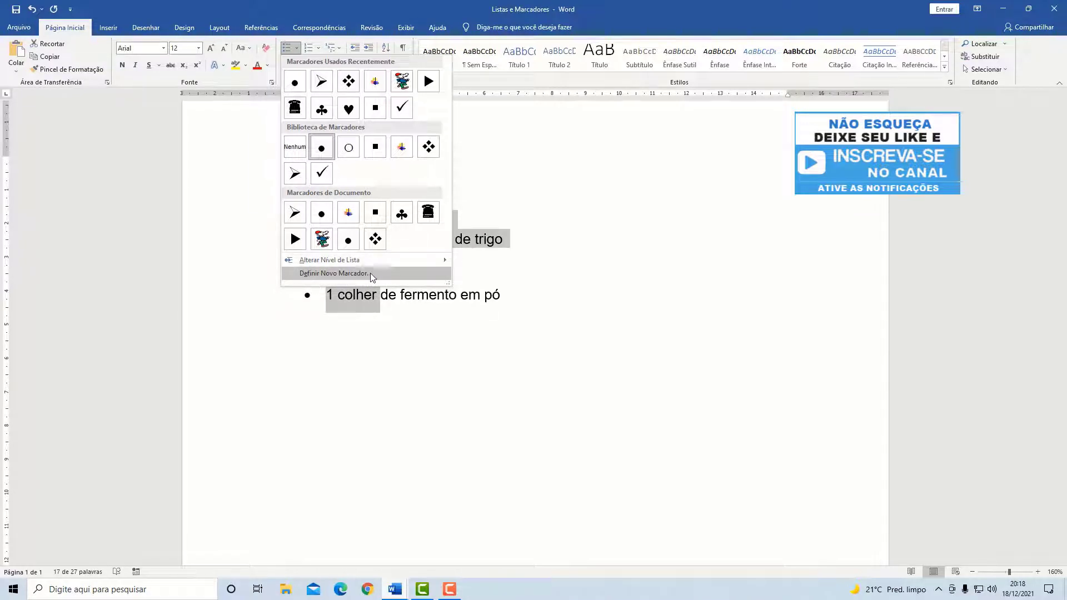
{"action": "left_click", "coordinate": [325, 274]}
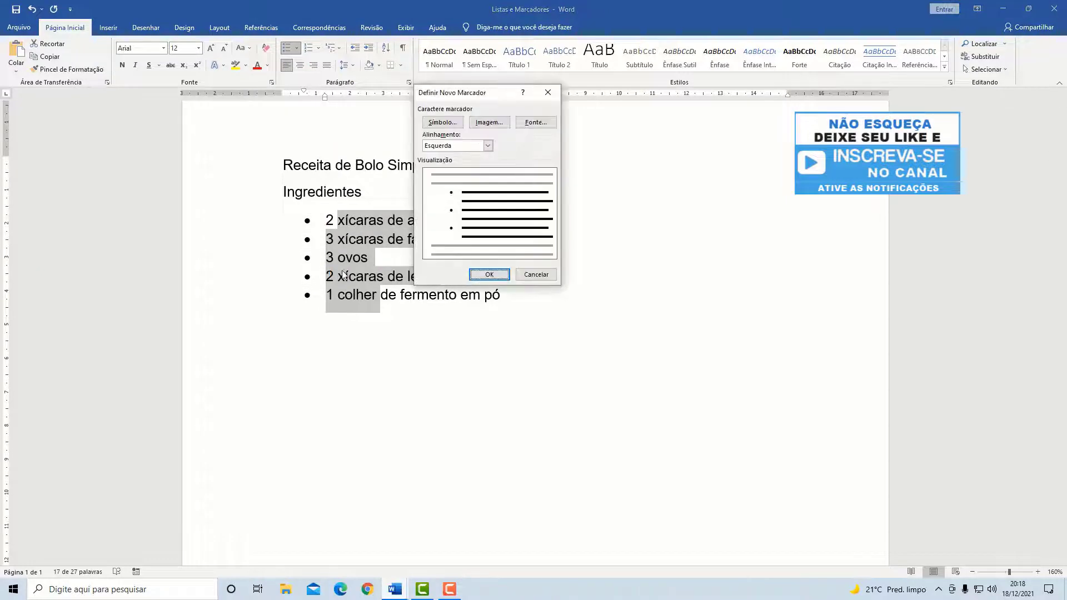
{"action": "left_click_drag", "start_coordinate": [462, 95], "coordinate": [368, 98]}
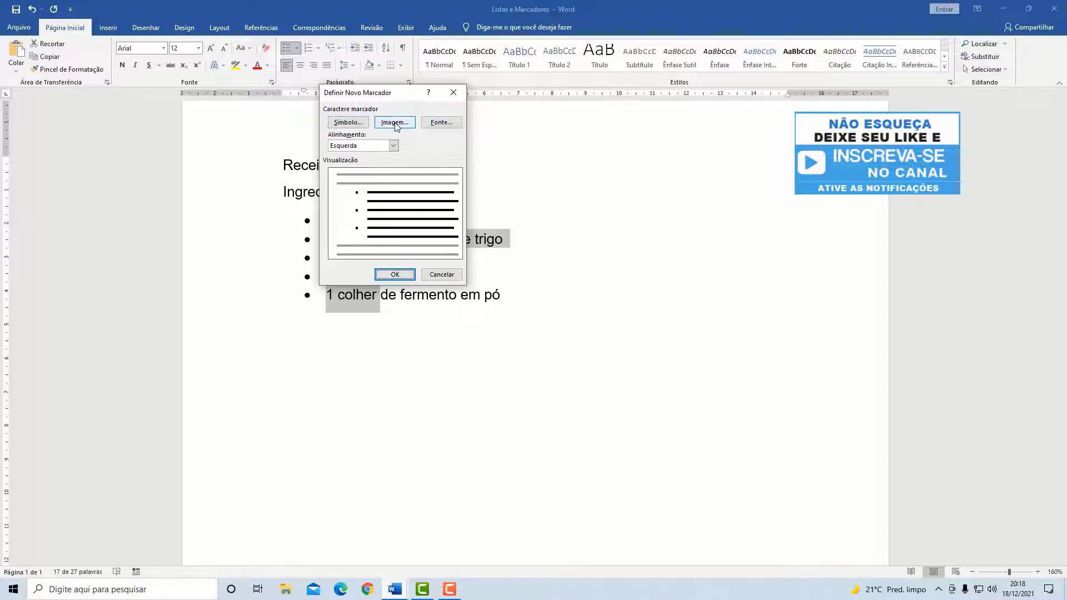
{"action": "left_click", "coordinate": [349, 122]}
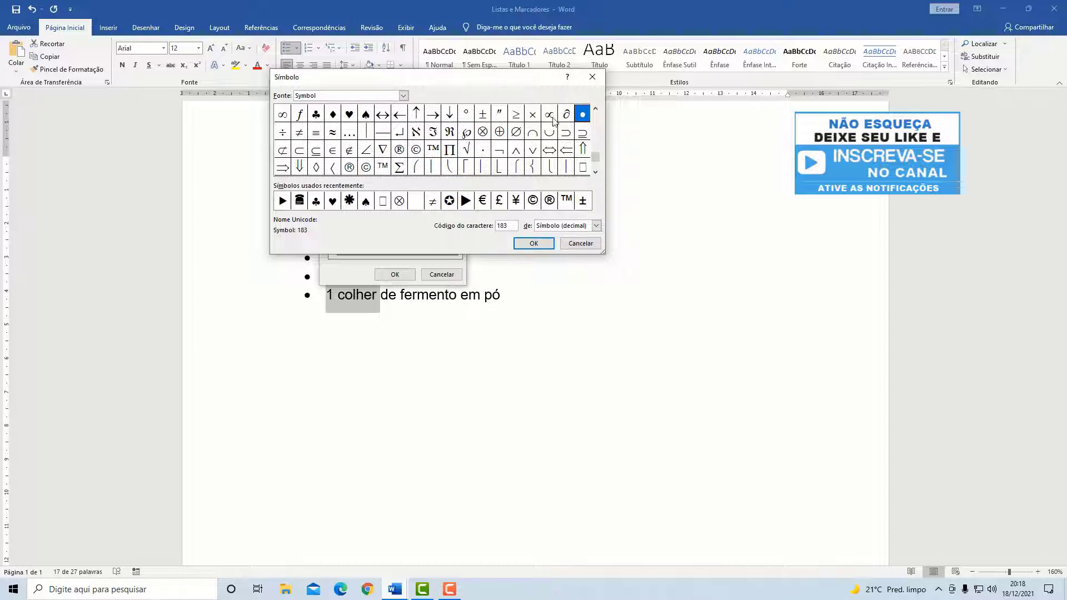
Step: Look through the characters of the Symbol font for a suitable bullet symbol
{"action": "left_click", "coordinate": [595, 110]}
{"action": "left_click", "coordinate": [595, 110]}
{"action": "left_click", "coordinate": [595, 110]}
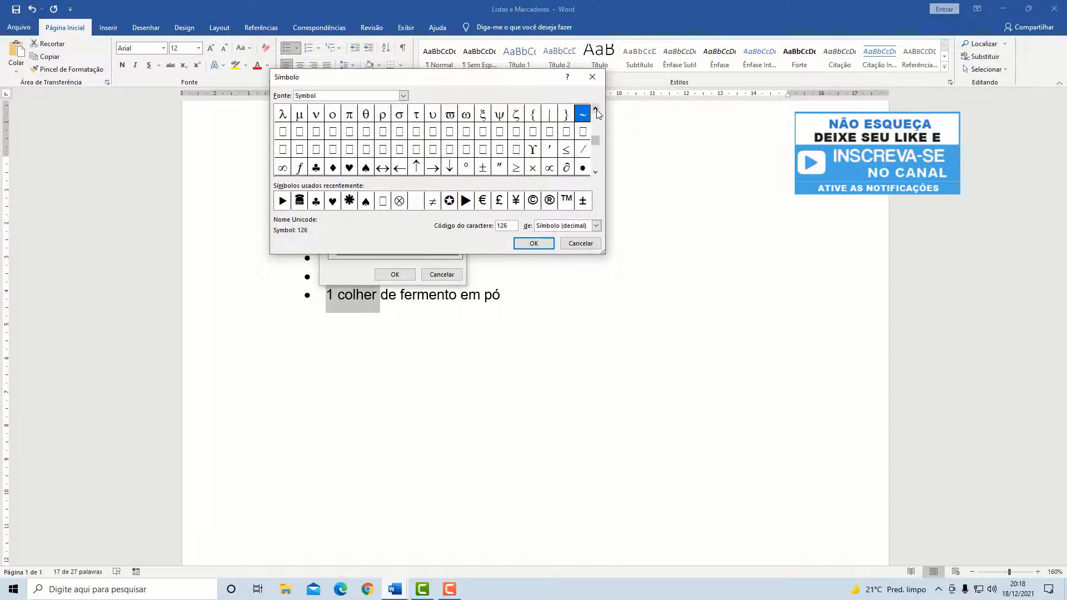
{"action": "left_click", "coordinate": [595, 110]}
{"action": "left_click", "coordinate": [595, 110]}
{"action": "left_click", "coordinate": [596, 110]}
{"action": "left_click", "coordinate": [596, 109]}
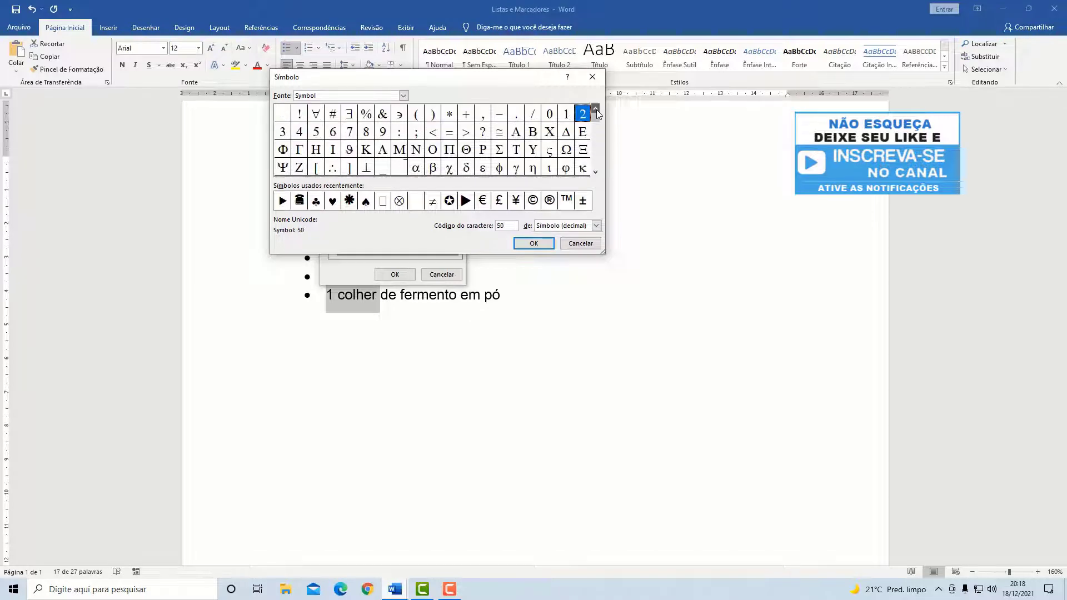
{"action": "left_click", "coordinate": [596, 172]}
{"action": "left_click", "coordinate": [595, 172]}
{"action": "left_click", "coordinate": [596, 172]}
{"action": "left_click", "coordinate": [595, 172]}
{"action": "left_click", "coordinate": [595, 173]}
{"action": "left_click", "coordinate": [596, 172]}
{"action": "left_click", "coordinate": [596, 172]}
{"action": "left_click", "coordinate": [596, 173]}
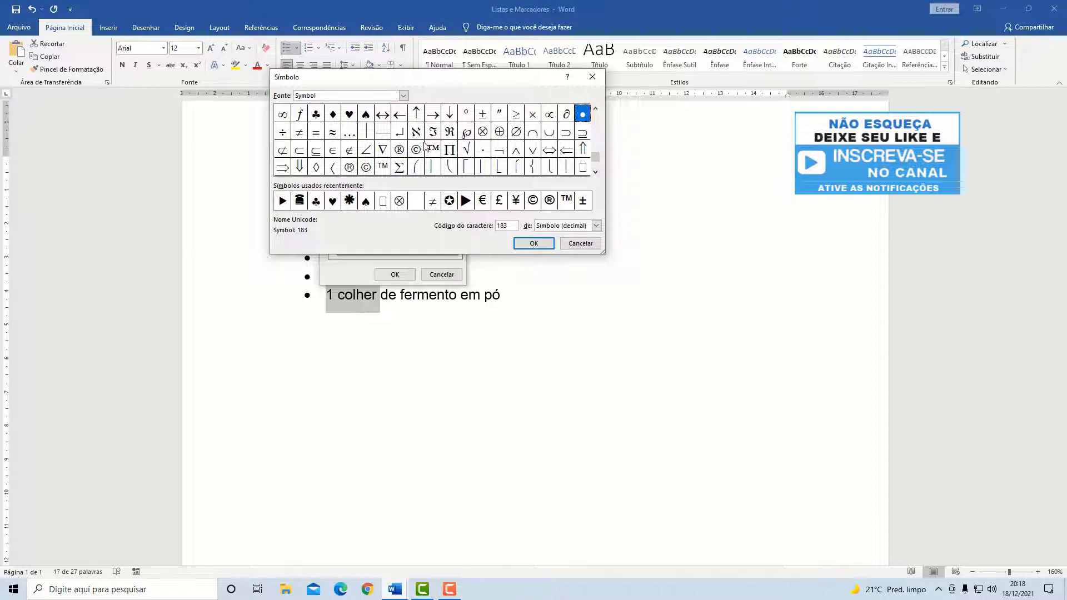
Step: Choose the heart symbol, character code 169, as the new bullet and apply it to the five ingredient items
{"action": "left_click", "coordinate": [348, 115]}
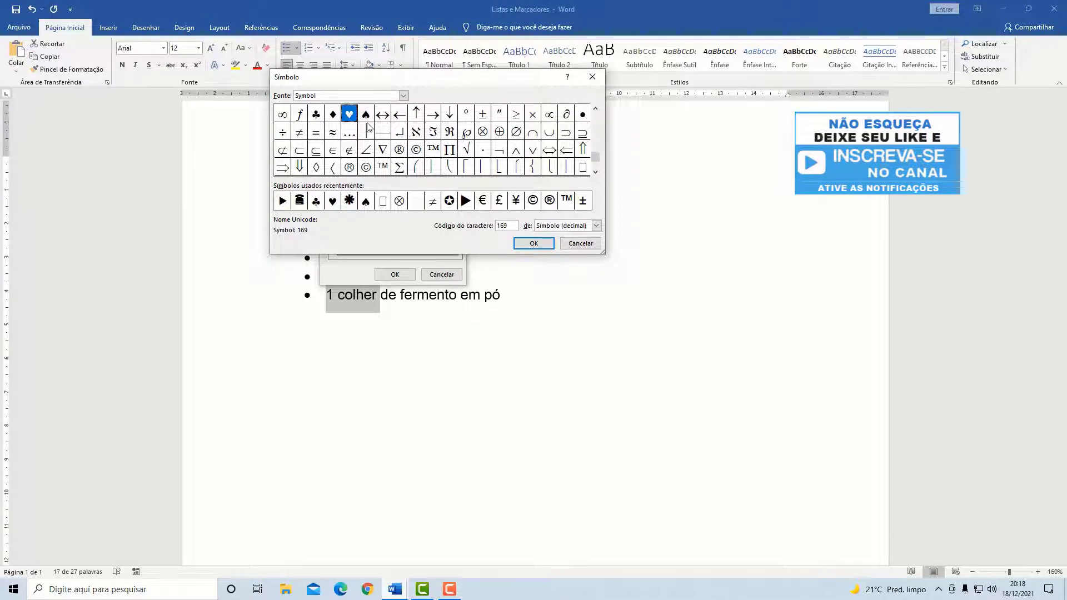
{"action": "left_click", "coordinate": [533, 243]}
{"action": "left_click", "coordinate": [392, 278]}
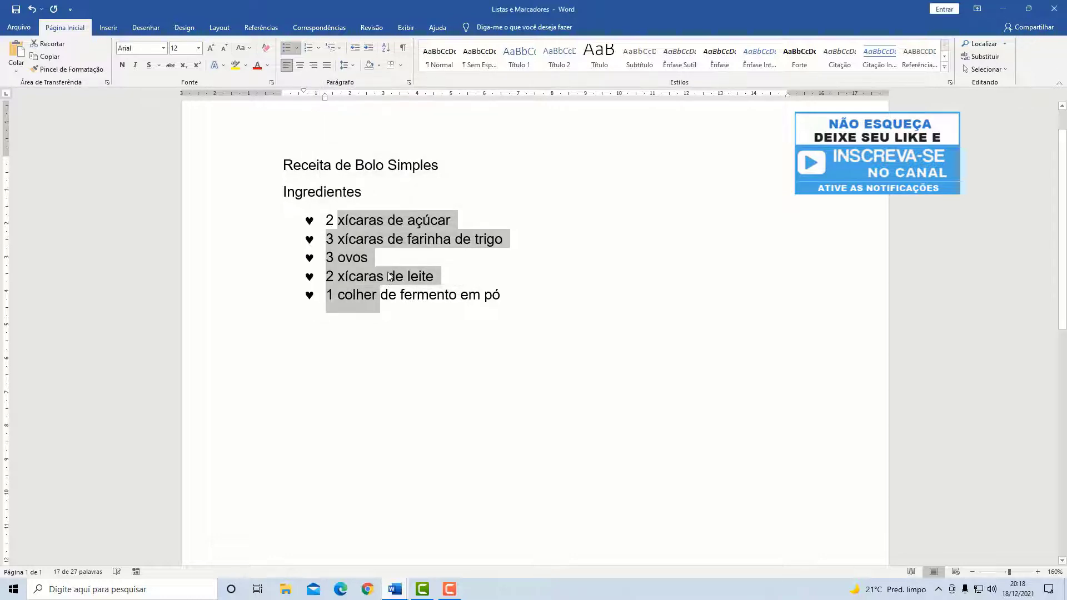
{"action": "left_click", "coordinate": [366, 248]}
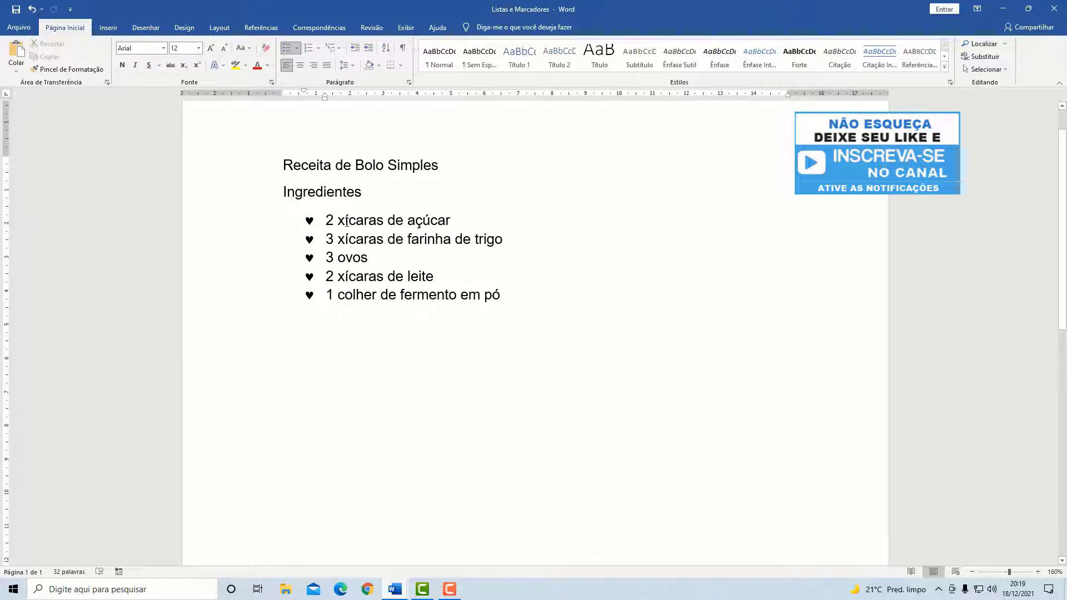
Step: Start defining a new symbol bullet for the five ingredient items and set the symbol font to Webdings
{"action": "left_click_drag", "start_coordinate": [346, 221], "coordinate": [348, 290]}
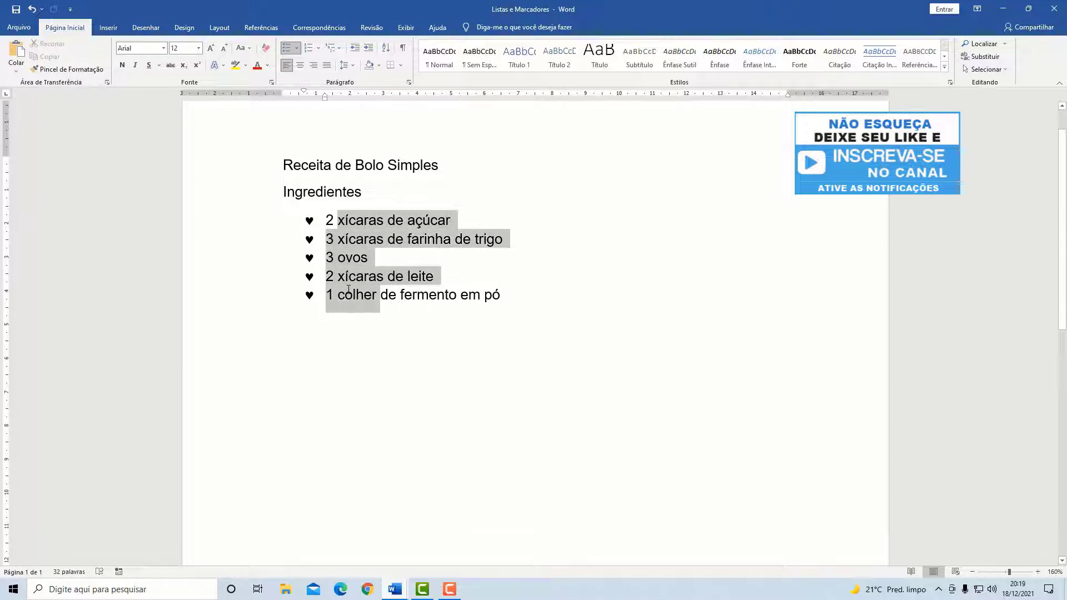
{"action": "left_click", "coordinate": [296, 48]}
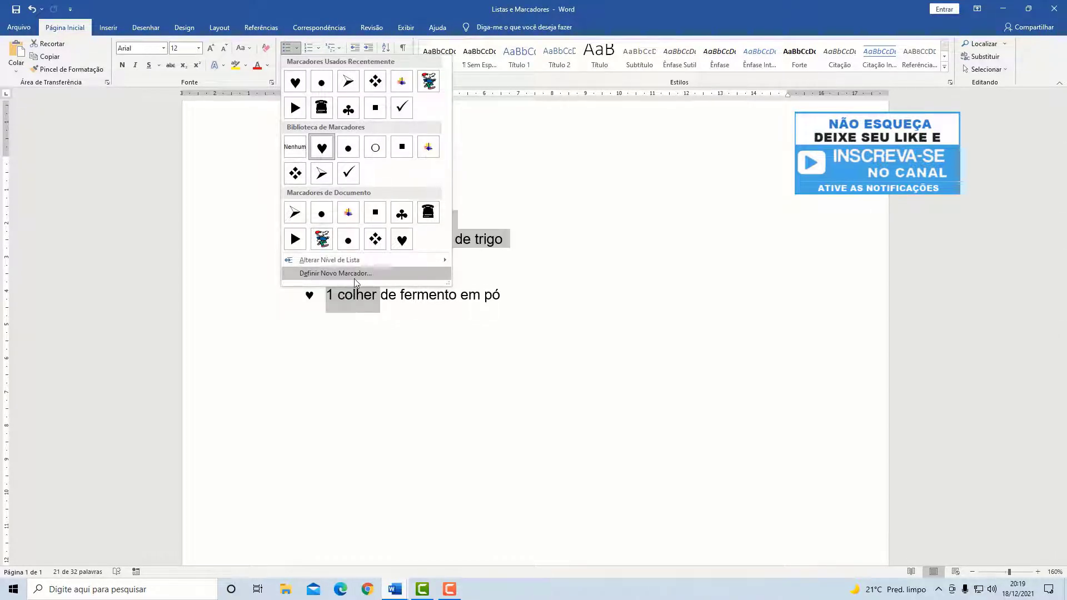
{"action": "left_click", "coordinate": [322, 273]}
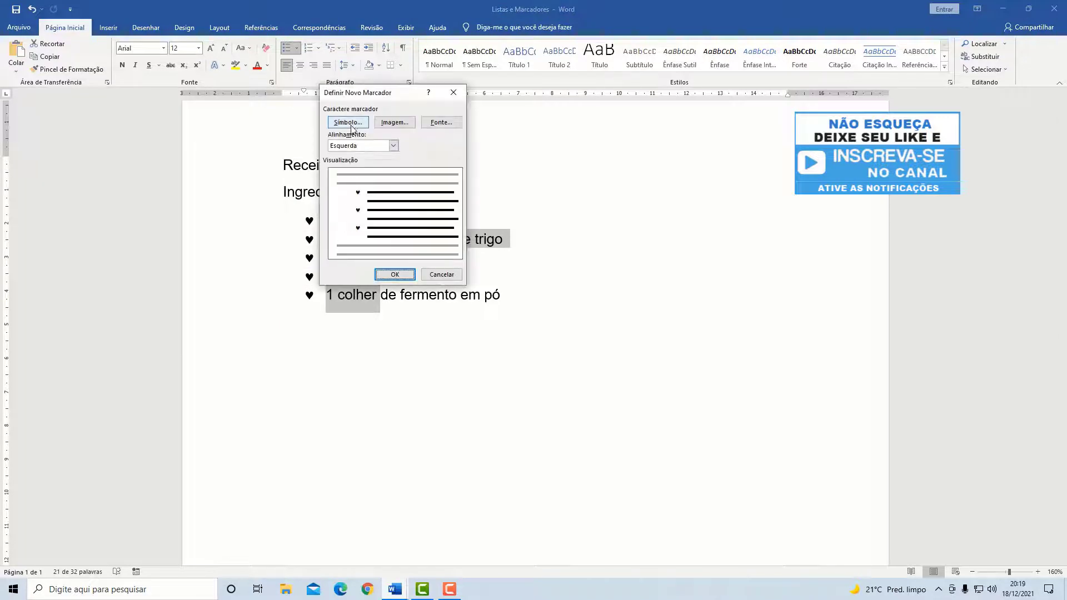
{"action": "left_click", "coordinate": [348, 122]}
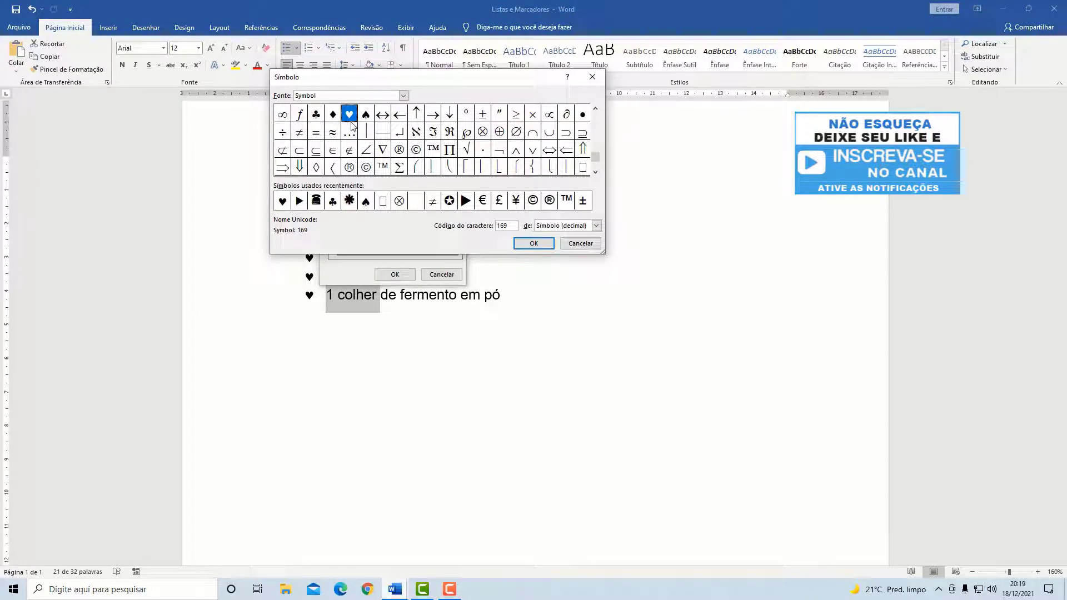
{"action": "left_click", "coordinate": [403, 98]}
{"action": "left_click", "coordinate": [403, 149]}
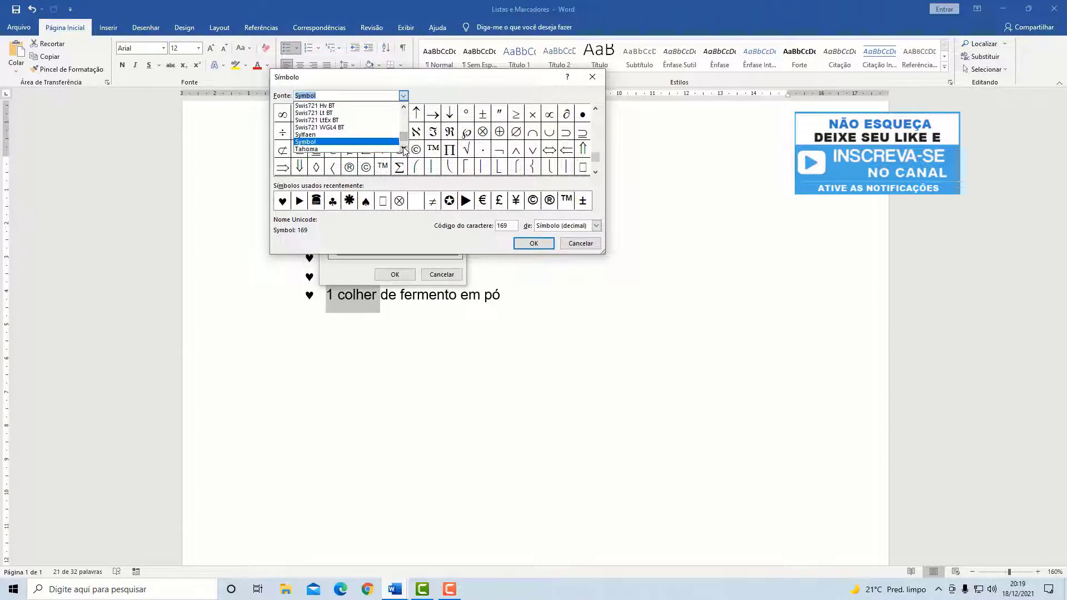
{"action": "left_click", "coordinate": [404, 149]}
{"action": "left_click", "coordinate": [404, 149]}
{"action": "left_click", "coordinate": [404, 148]}
{"action": "left_click", "coordinate": [404, 149]}
{"action": "left_click", "coordinate": [403, 149]}
{"action": "left_click", "coordinate": [404, 149]}
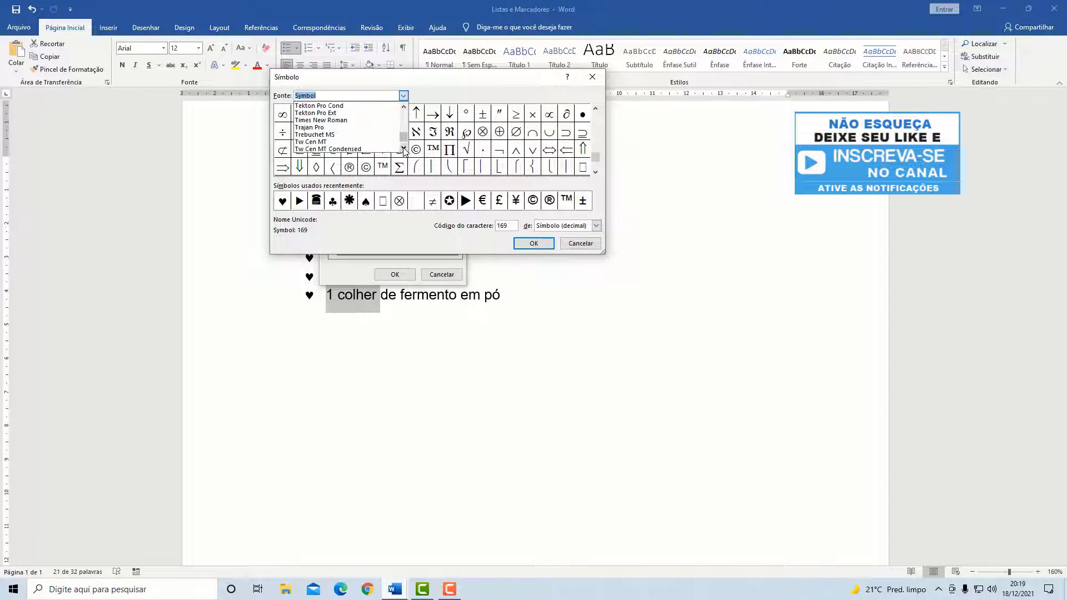
{"action": "left_click", "coordinate": [404, 149]}
{"action": "left_click", "coordinate": [404, 149]}
{"action": "left_click", "coordinate": [404, 149]}
{"action": "left_click", "coordinate": [404, 149]}
{"action": "left_click", "coordinate": [404, 149]}
{"action": "left_click", "coordinate": [404, 148]}
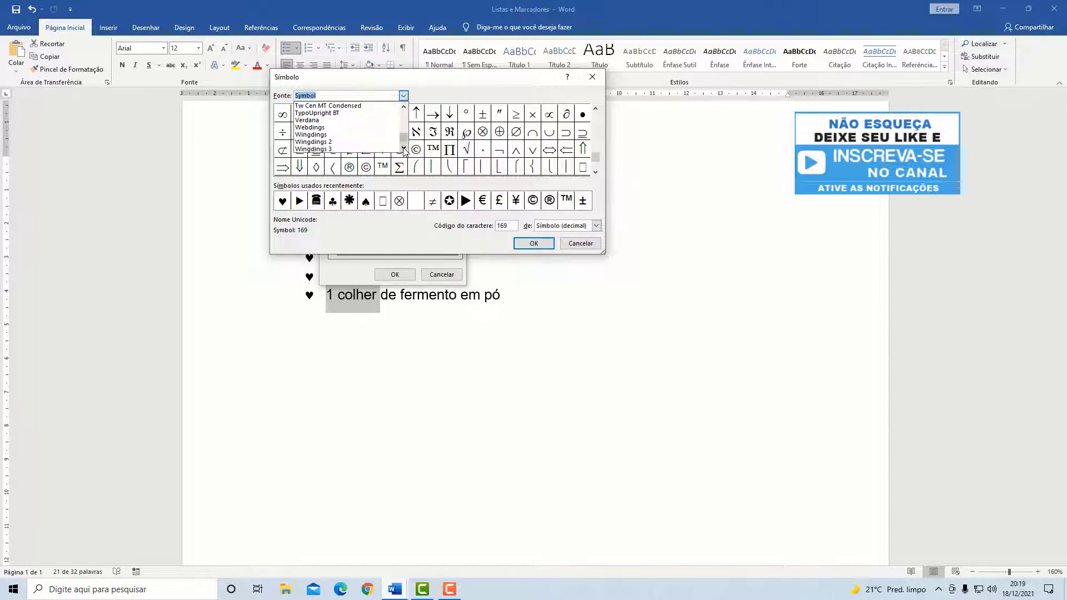
{"action": "left_click", "coordinate": [404, 149]}
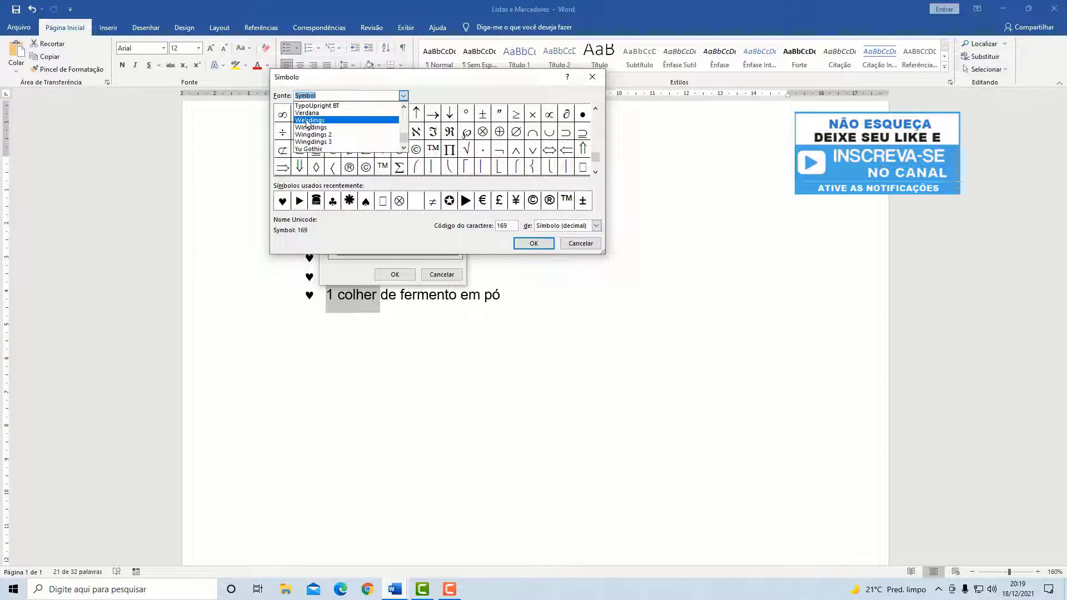
{"action": "left_click", "coordinate": [308, 121]}
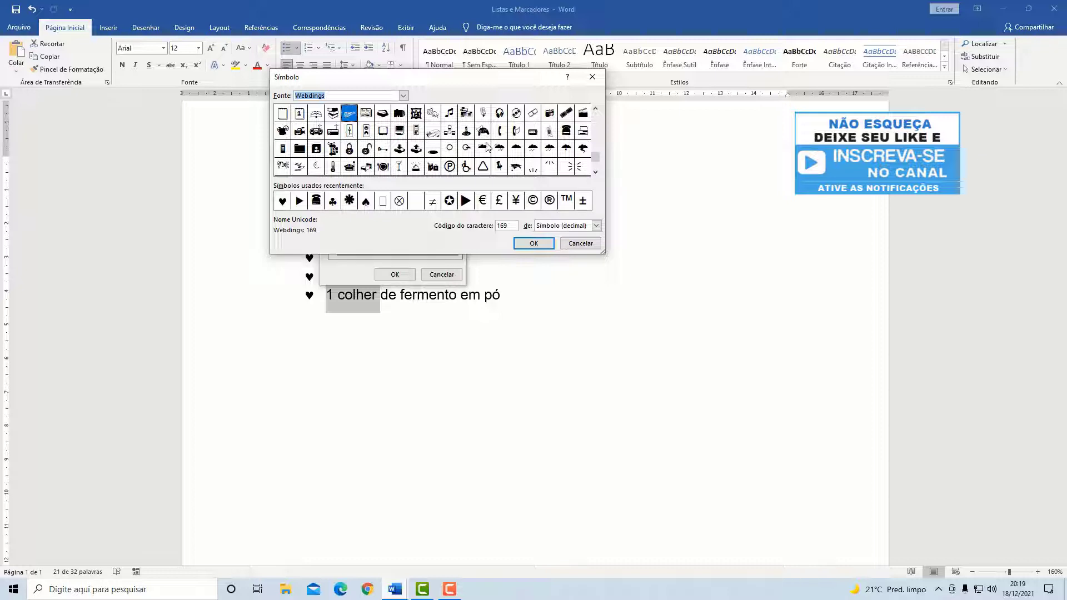
Step: Look through the characters of the Webdings font for a suitable bullet symbol
{"action": "left_click", "coordinate": [595, 110]}
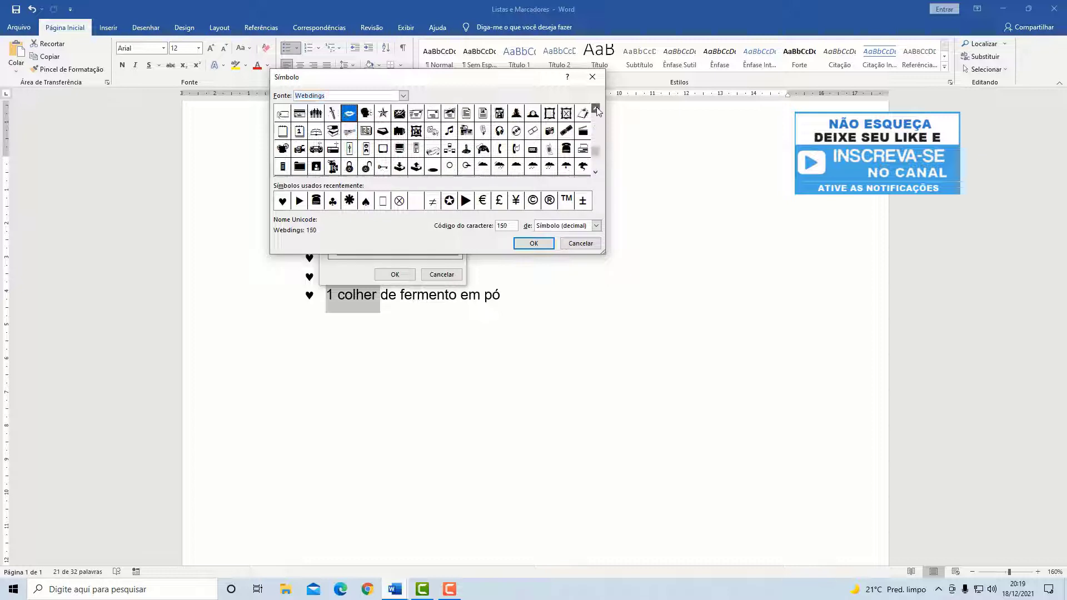
{"action": "left_click", "coordinate": [595, 109]}
{"action": "left_click", "coordinate": [596, 110]}
{"action": "left_click", "coordinate": [595, 110]}
{"action": "left_click", "coordinate": [596, 109]}
{"action": "left_click", "coordinate": [596, 109]}
{"action": "left_click", "coordinate": [595, 109]}
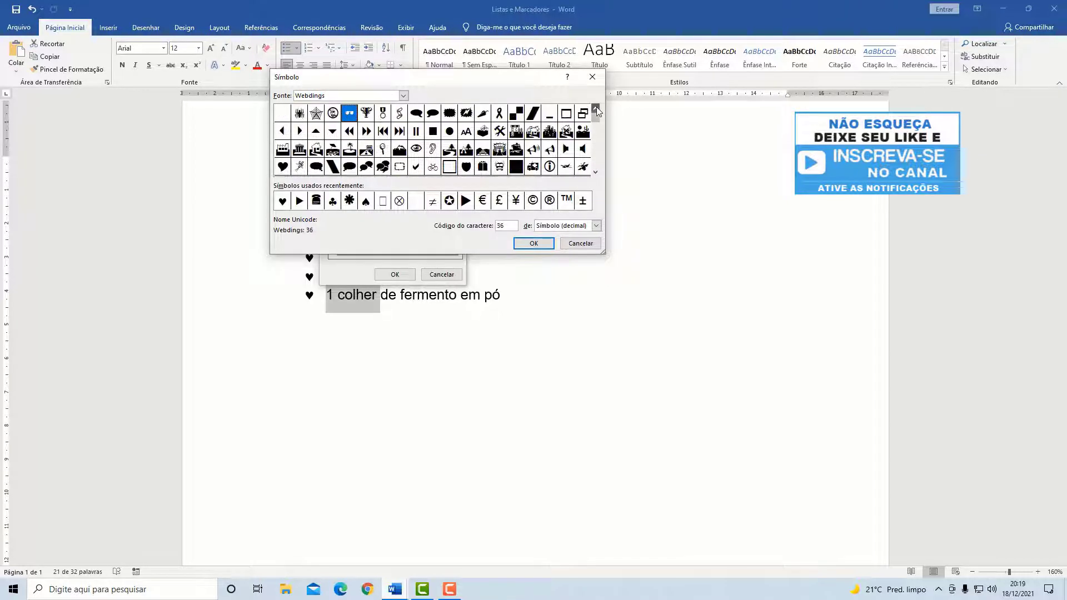
{"action": "left_click", "coordinate": [596, 172]}
{"action": "left_click", "coordinate": [595, 172]}
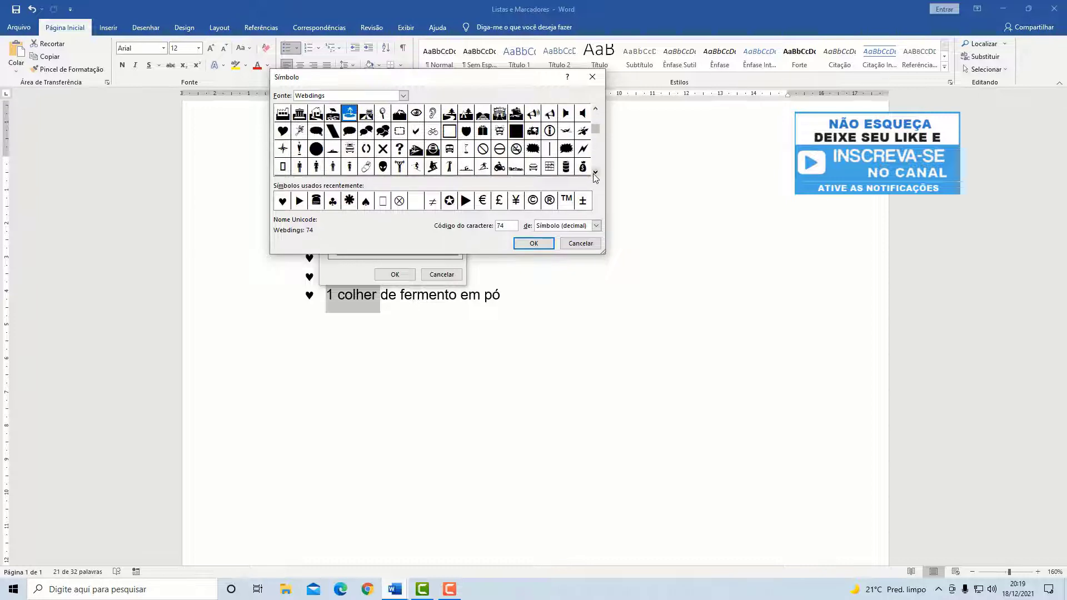
{"action": "left_click", "coordinate": [595, 174]}
{"action": "left_click", "coordinate": [595, 173]}
{"action": "left_click", "coordinate": [595, 173]}
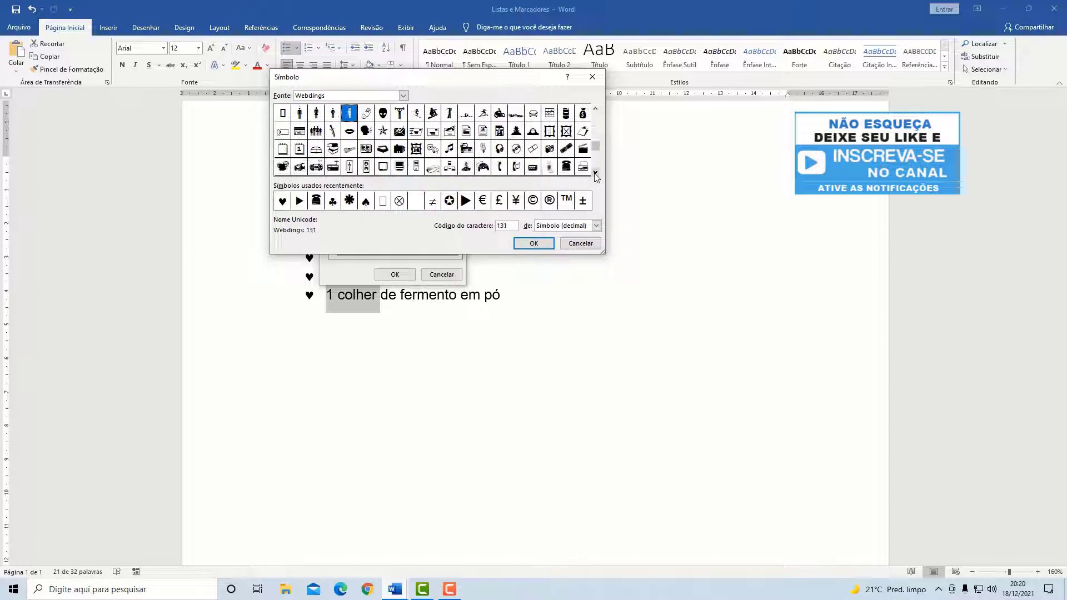
{"action": "left_click", "coordinate": [595, 174]}
{"action": "left_click", "coordinate": [595, 174]}
{"action": "left_click", "coordinate": [595, 174]}
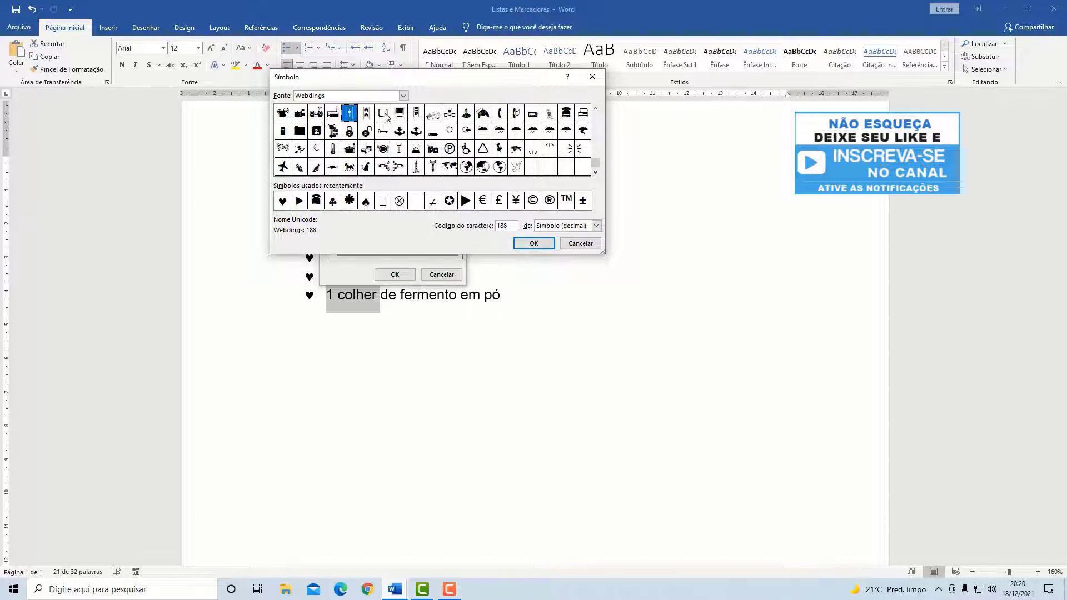
Step: Choose the telephone symbol, character code 201, as the new bullet and apply it to the five ingredient items
{"action": "left_click", "coordinate": [565, 114]}
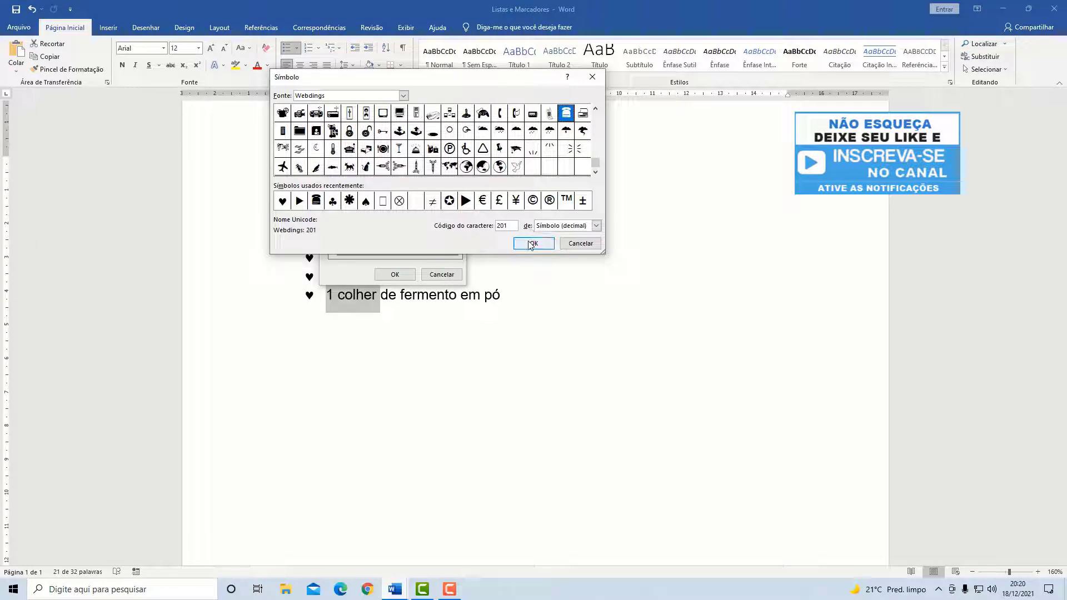
{"action": "left_click", "coordinate": [529, 243]}
{"action": "left_click", "coordinate": [394, 275]}
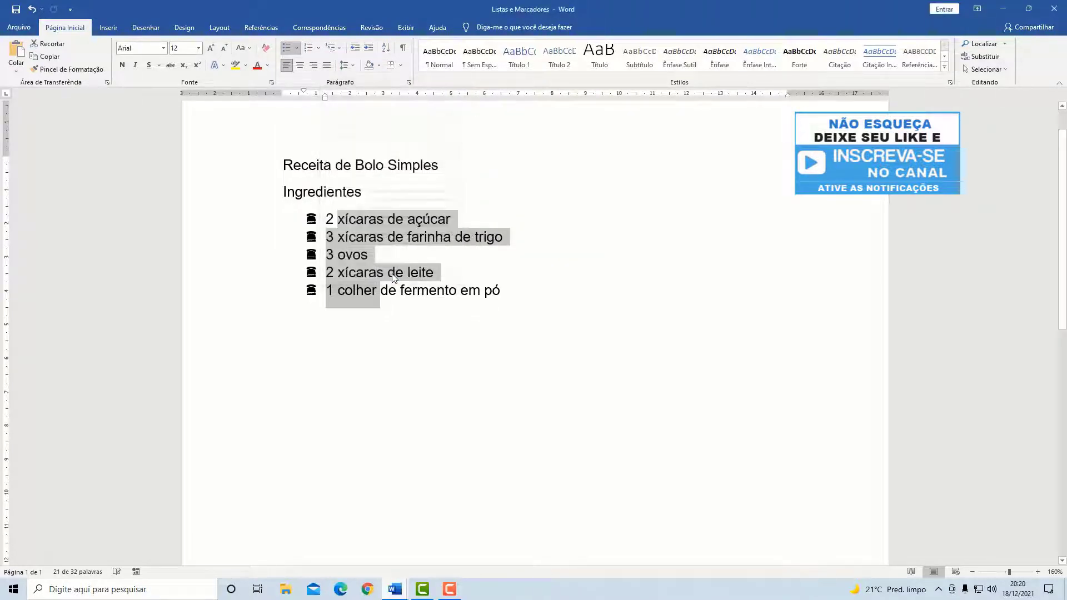
{"action": "left_click", "coordinate": [377, 236]}
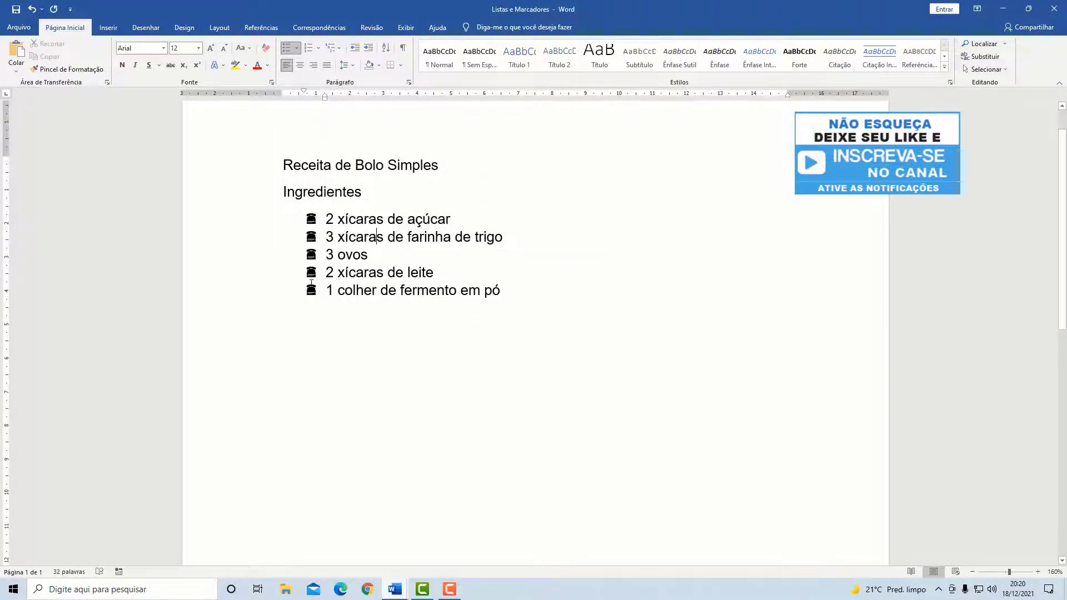
Step: Define a new bullet from the filled jagged bubble symbol in Webdings, character code 123, and apply it to the five ingredient items
{"action": "left_click_drag", "start_coordinate": [351, 219], "coordinate": [355, 286]}
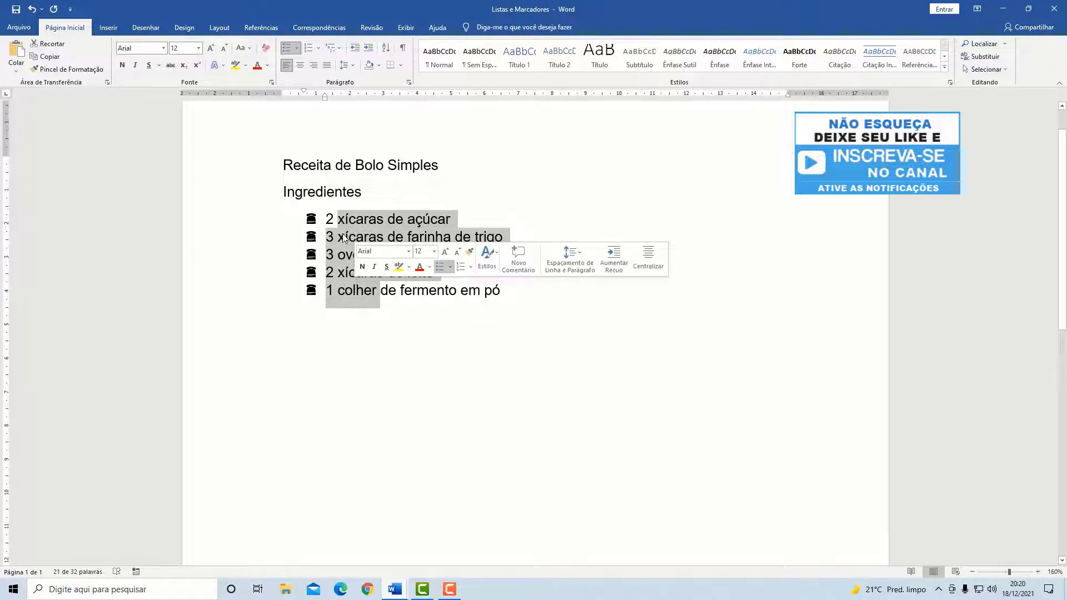
{"action": "left_click", "coordinate": [295, 48]}
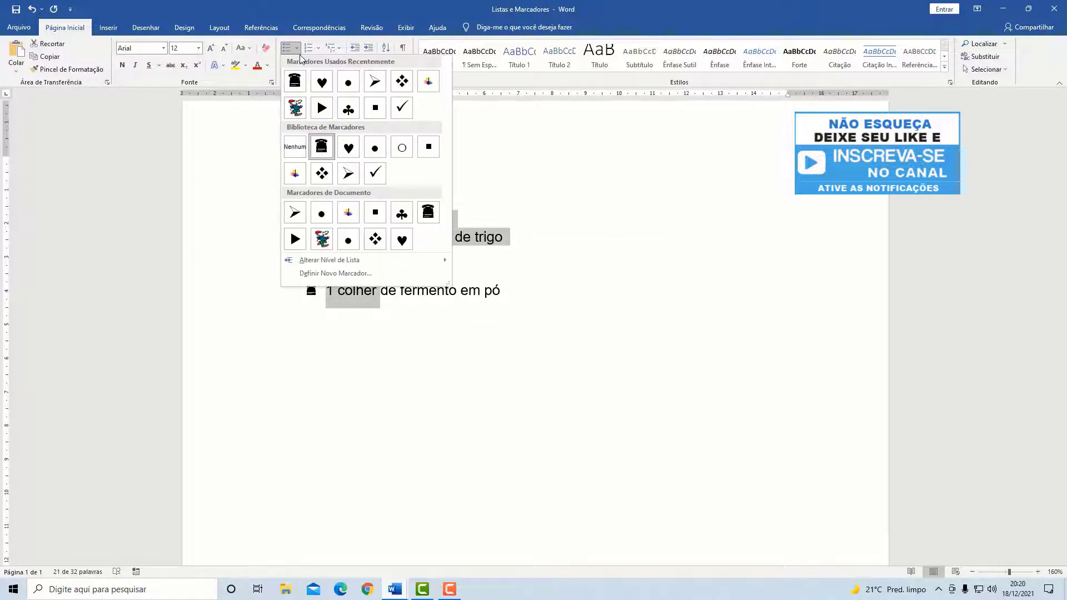
{"action": "left_click", "coordinate": [337, 274]}
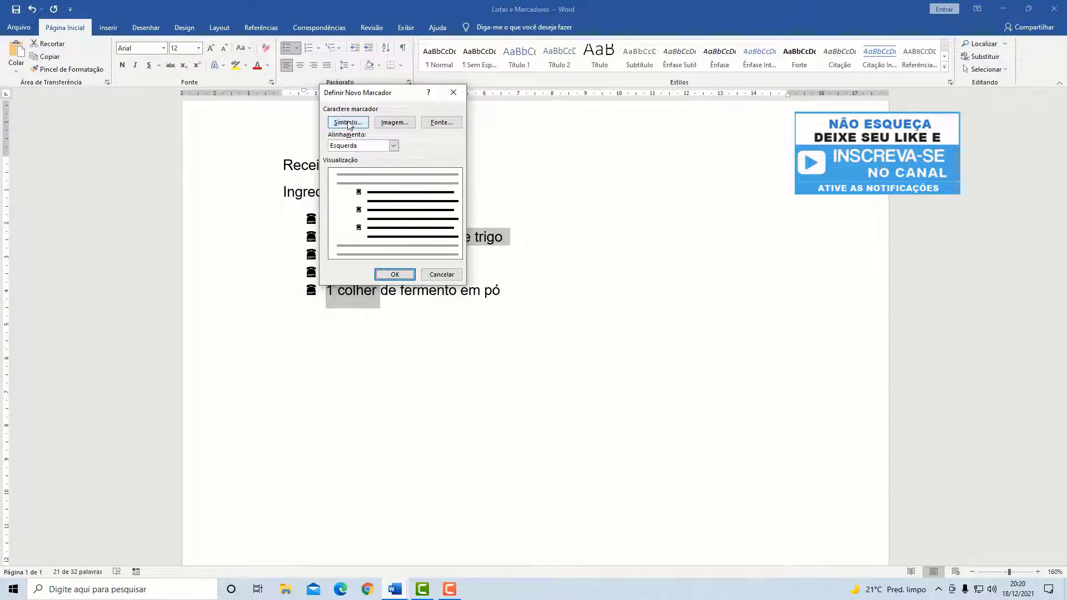
{"action": "left_click", "coordinate": [348, 123]}
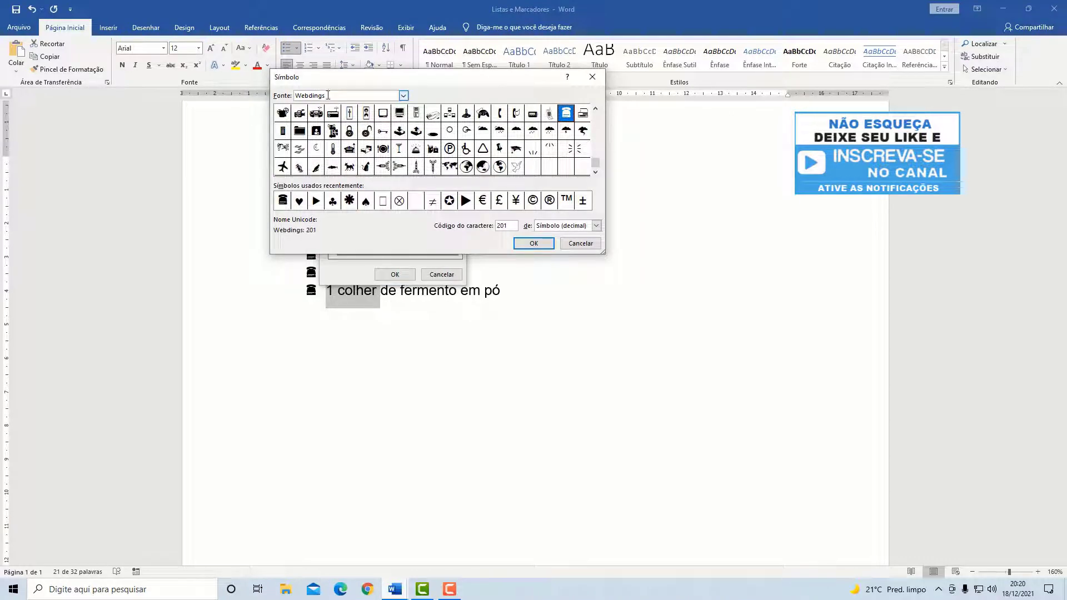
{"action": "left_click", "coordinate": [596, 110]}
{"action": "left_click", "coordinate": [596, 111]}
{"action": "left_click", "coordinate": [596, 111]}
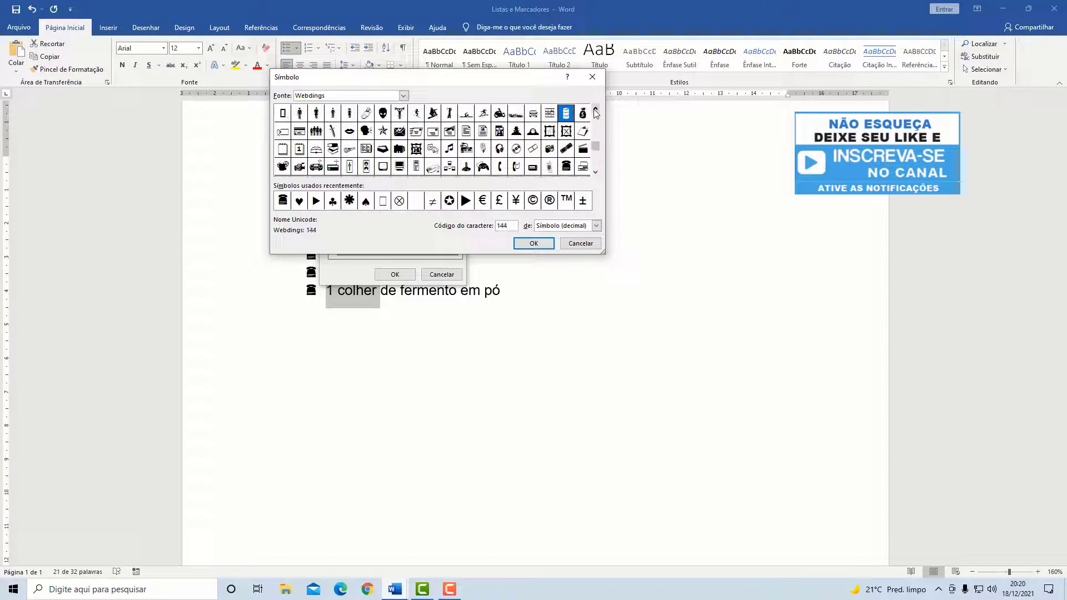
{"action": "left_click", "coordinate": [596, 111]}
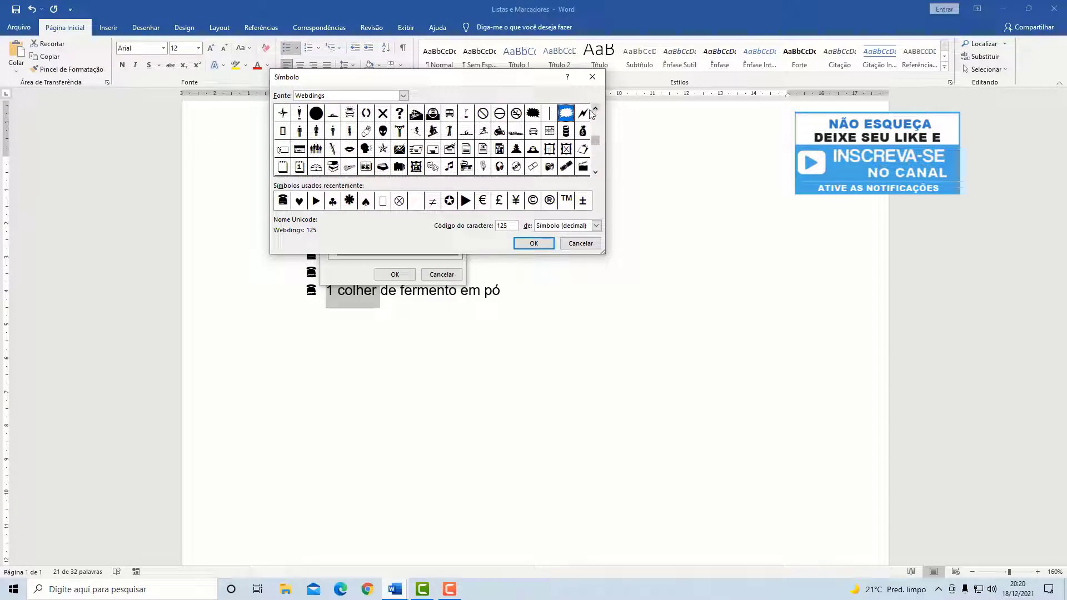
{"action": "left_click", "coordinate": [531, 114]}
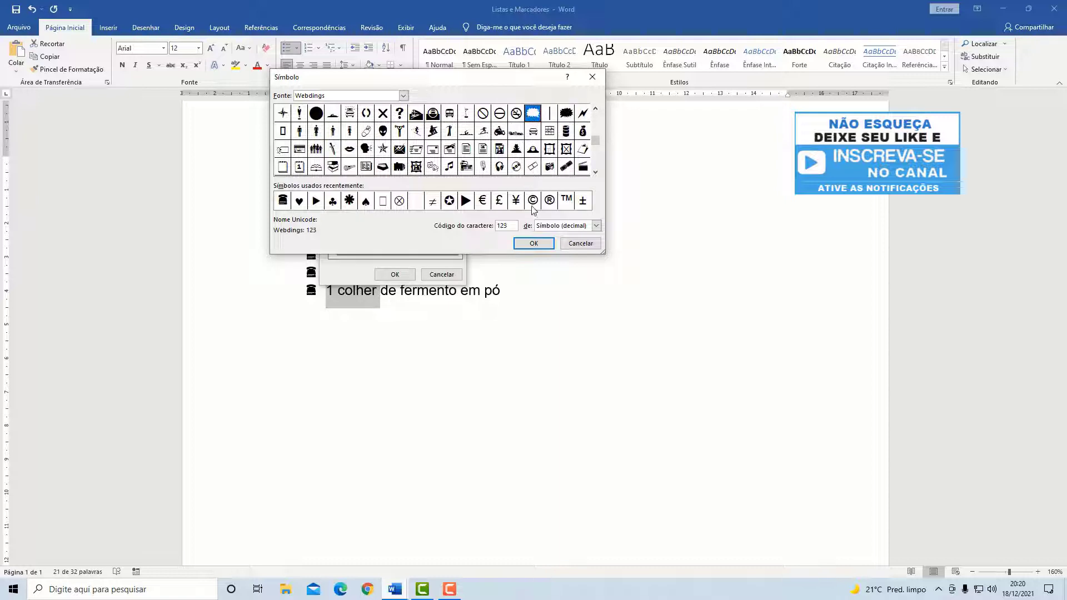
{"action": "left_click", "coordinate": [526, 248]}
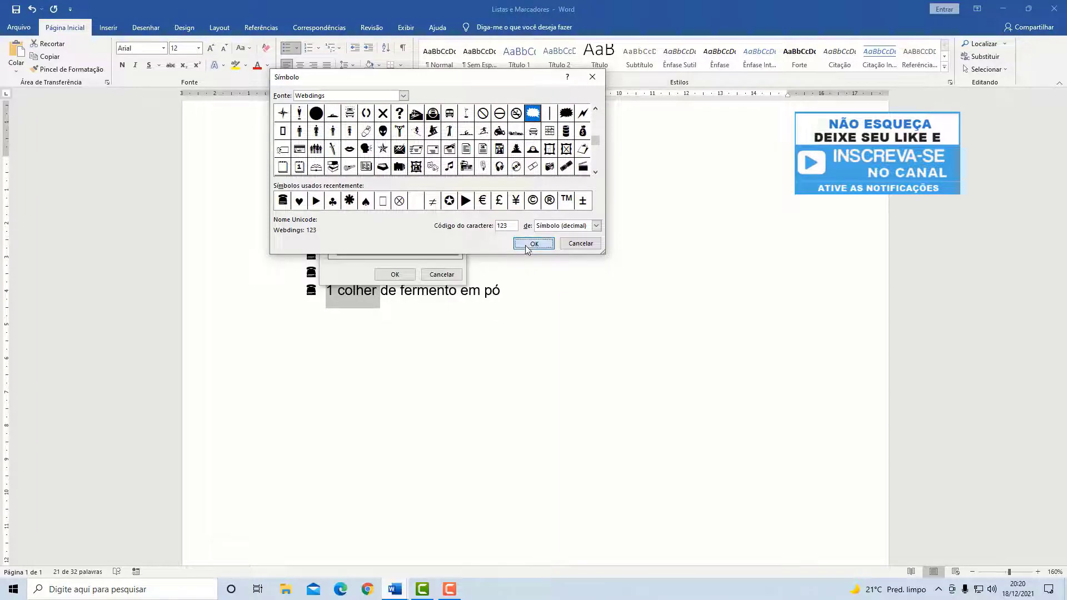
{"action": "left_click", "coordinate": [395, 274]}
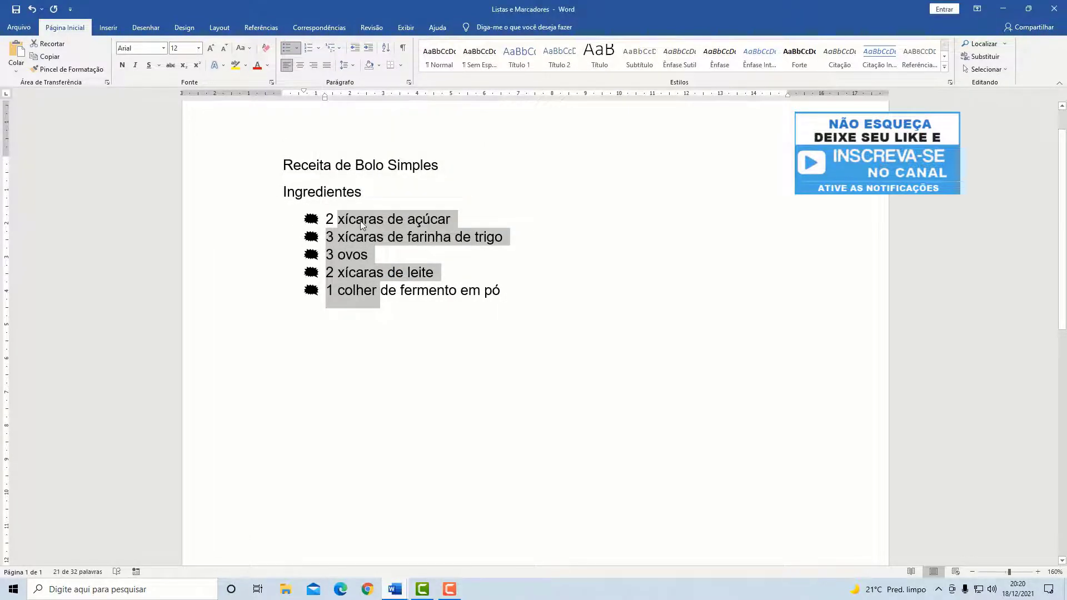
{"action": "left_click", "coordinate": [360, 221]}
Step: Start defining another symbol bullet for the five ingredient items and set the symbol font to Wingdings 2
{"action": "left_click_drag", "start_coordinate": [348, 218], "coordinate": [375, 292]}
{"action": "left_click", "coordinate": [297, 49]}
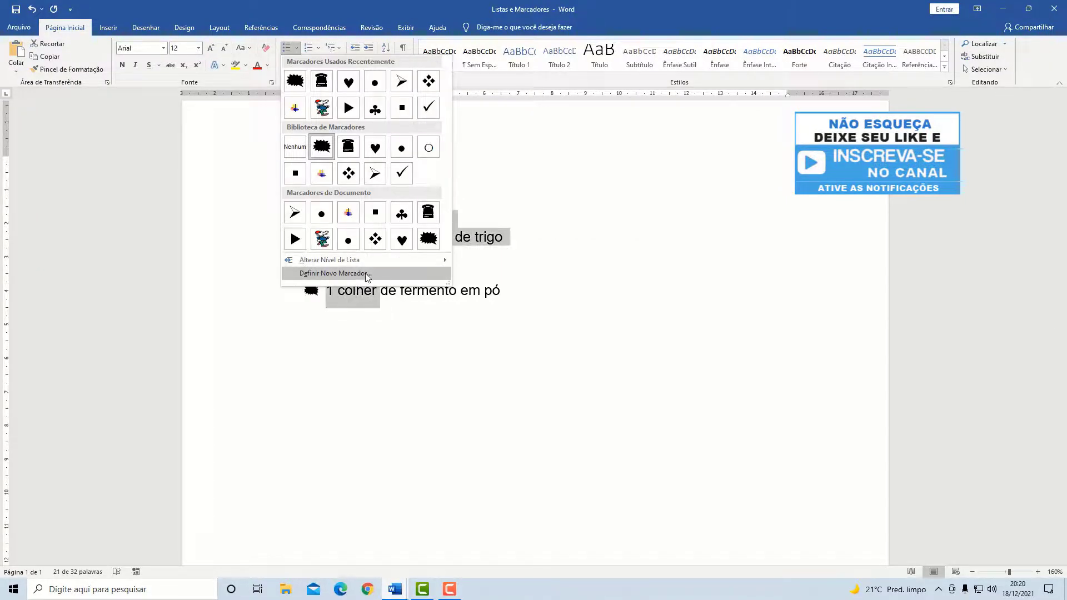
{"action": "left_click", "coordinate": [307, 273]}
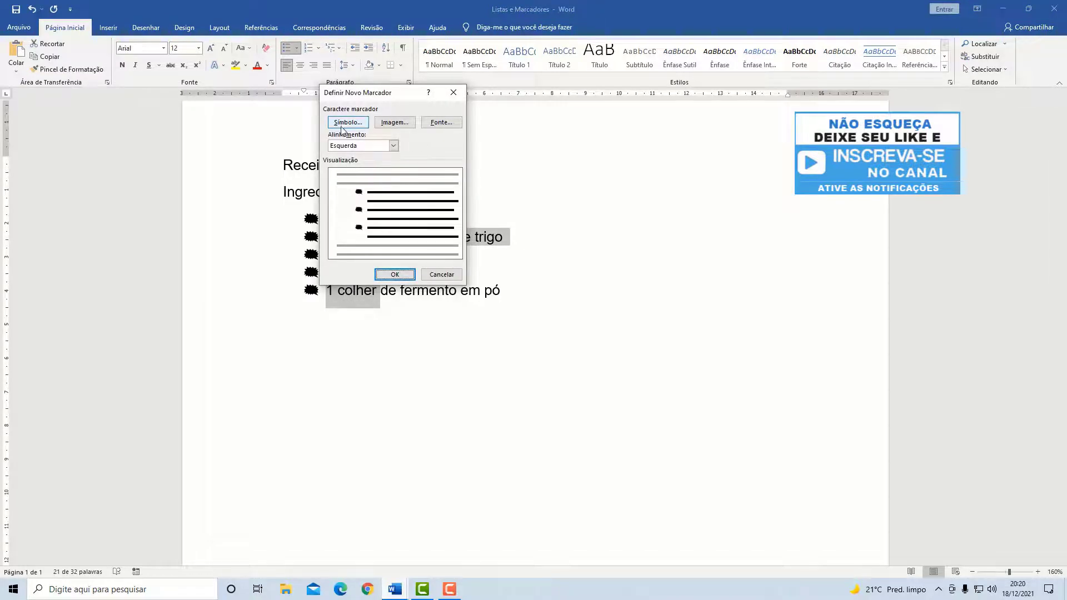
{"action": "left_click", "coordinate": [358, 125]}
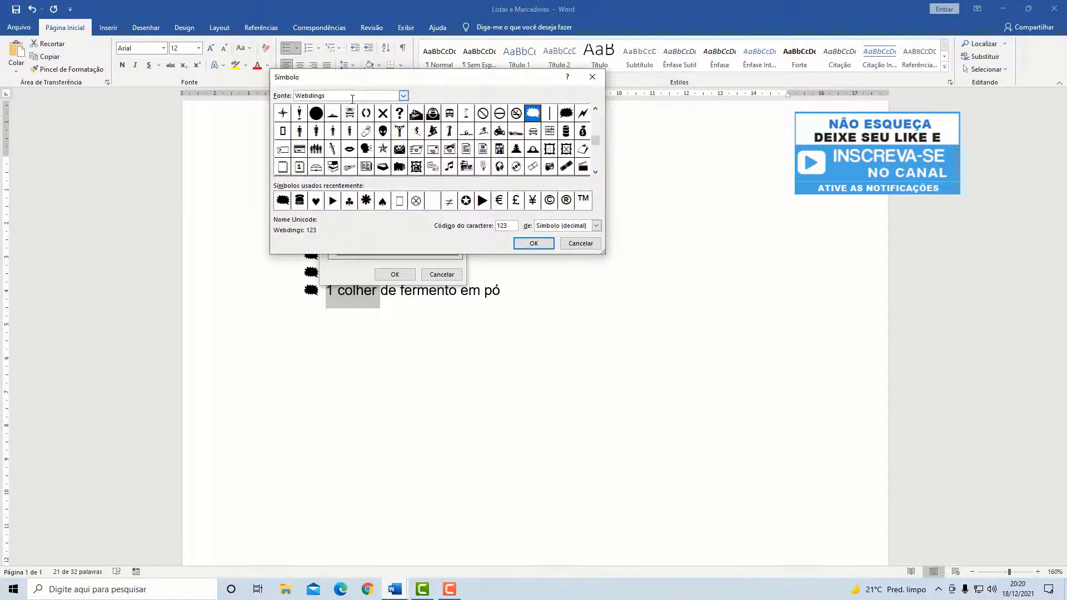
{"action": "left_click", "coordinate": [404, 96]}
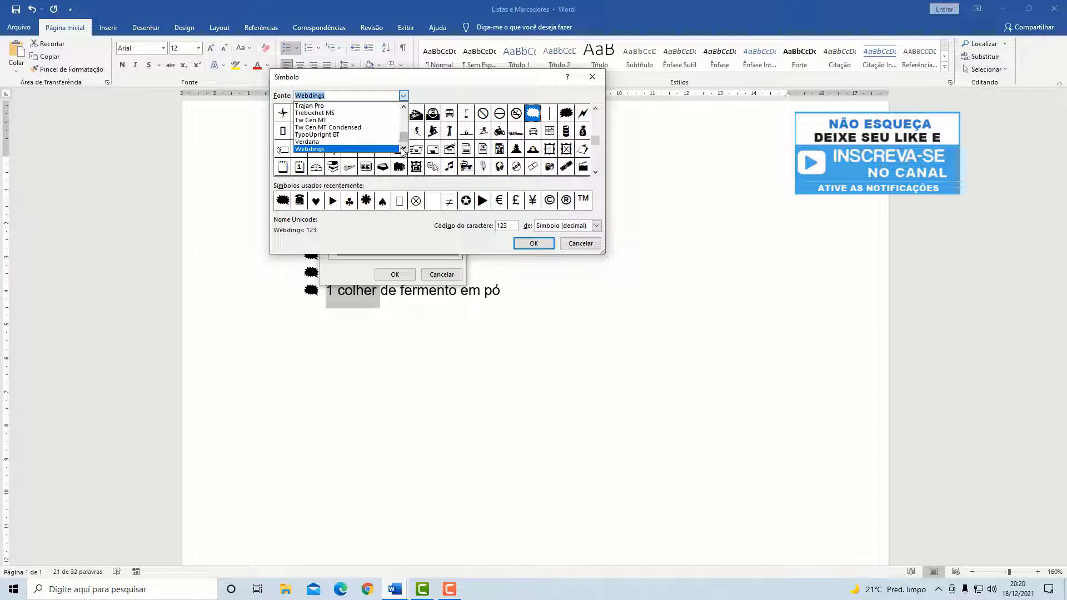
{"action": "left_click", "coordinate": [404, 148]}
{"action": "left_click", "coordinate": [403, 148]}
{"action": "left_click", "coordinate": [404, 148]}
{"action": "left_click", "coordinate": [404, 147]}
{"action": "left_click", "coordinate": [404, 148]}
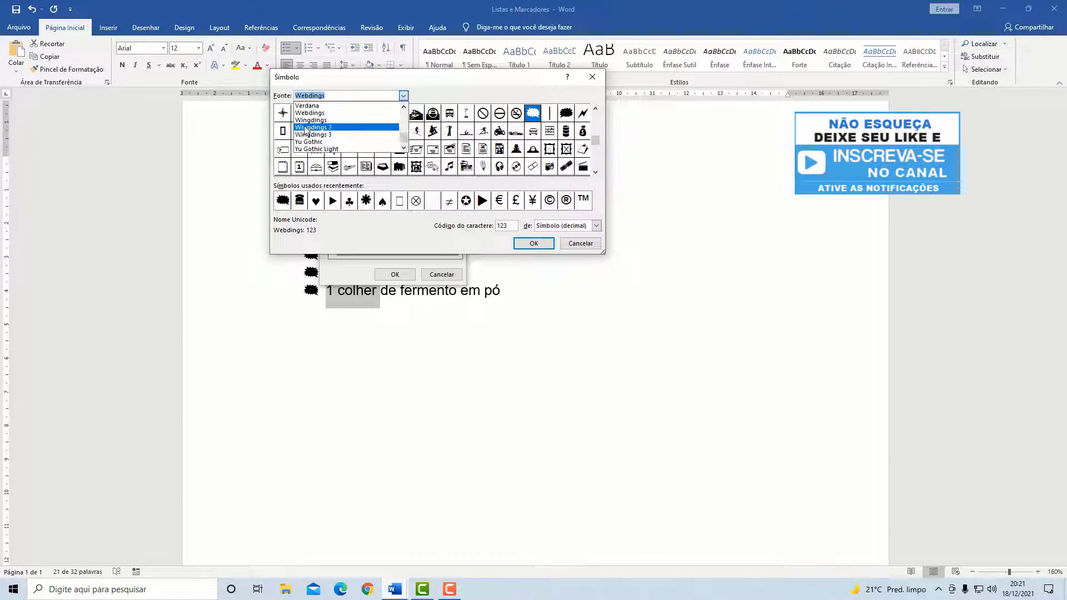
{"action": "left_click", "coordinate": [316, 129]}
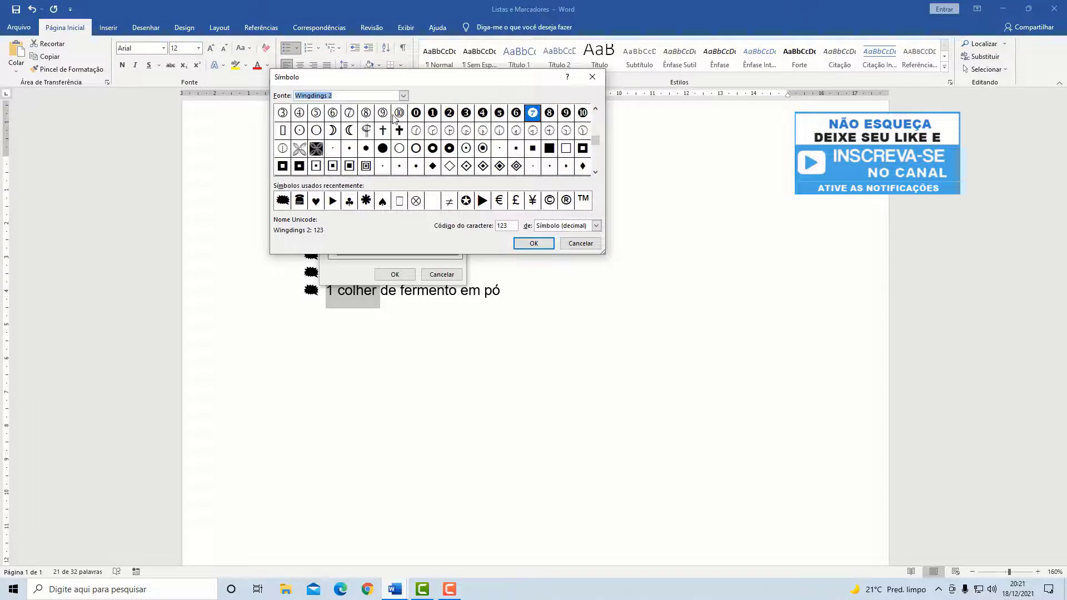
Step: Choose the outlined pointing-hand symbol, character code 70, from Wingdings 2 as the new bullet and apply it to the five ingredient items
{"action": "left_click", "coordinate": [595, 110]}
{"action": "left_click", "coordinate": [595, 110]}
{"action": "left_click", "coordinate": [595, 109]}
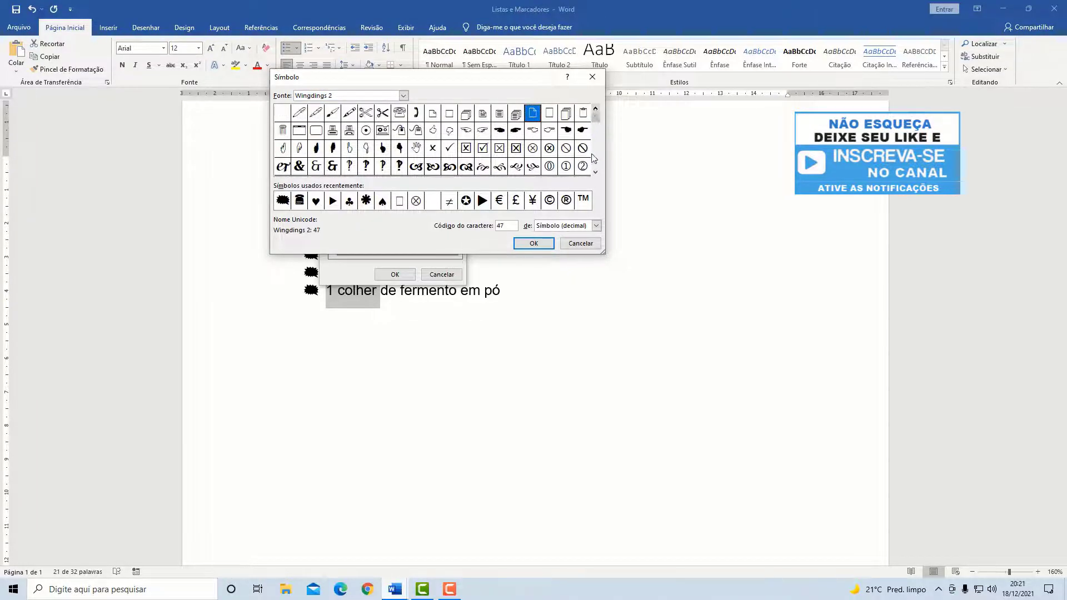
{"action": "left_click", "coordinate": [595, 172]}
{"action": "left_click", "coordinate": [595, 172]}
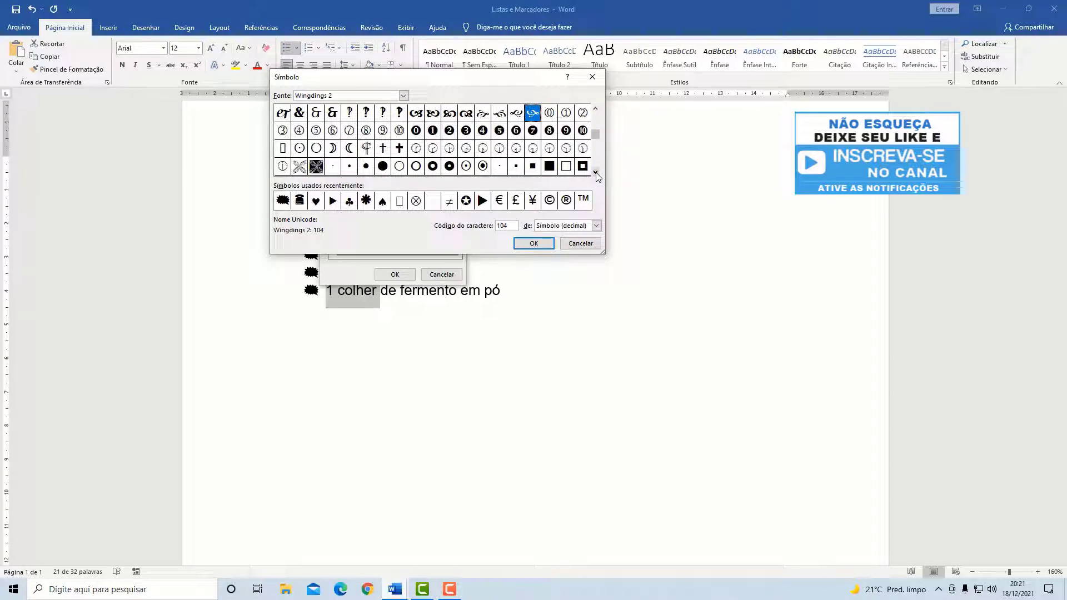
{"action": "left_click", "coordinate": [595, 172]}
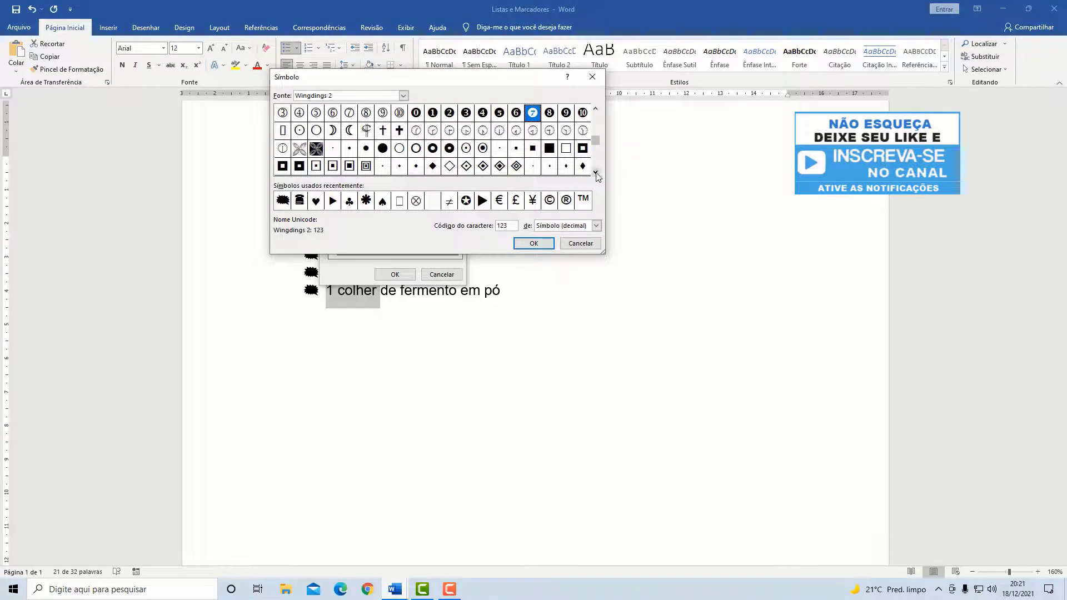
{"action": "left_click", "coordinate": [595, 110]}
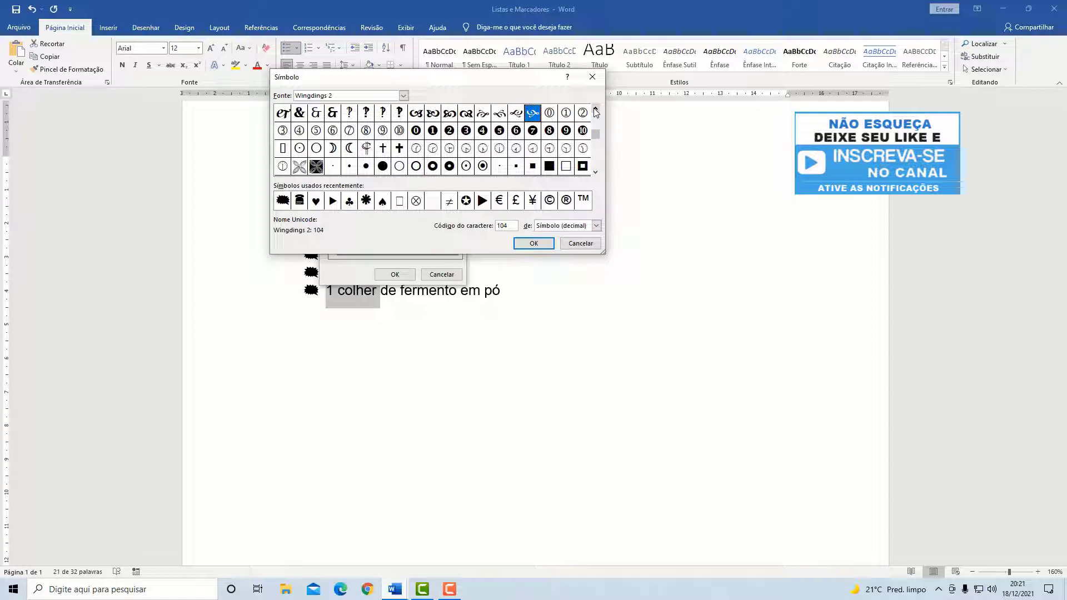
{"action": "left_click", "coordinate": [595, 110]}
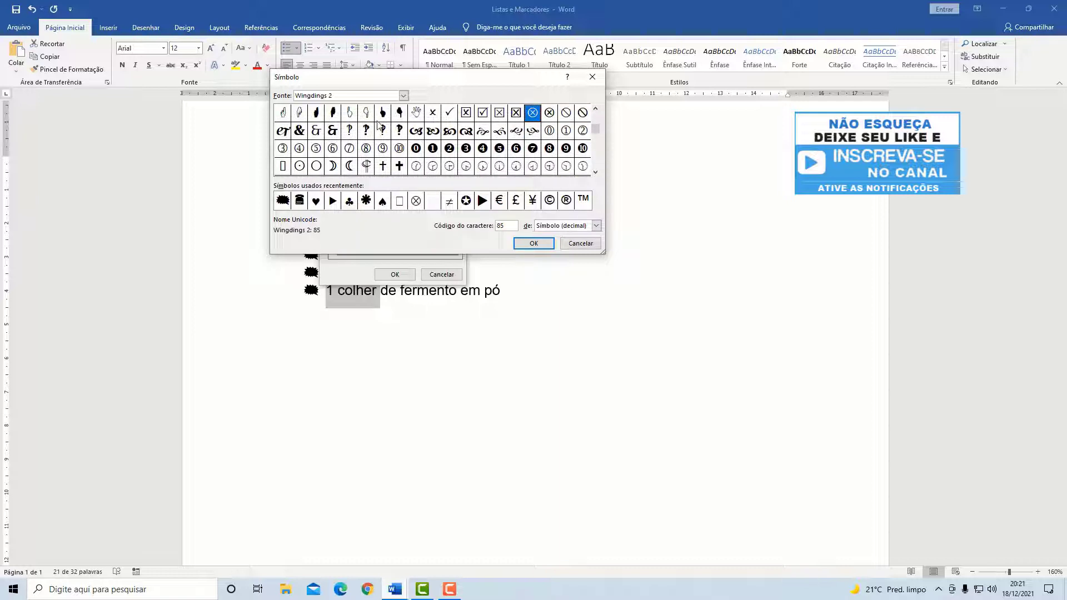
{"action": "left_click", "coordinate": [284, 113]}
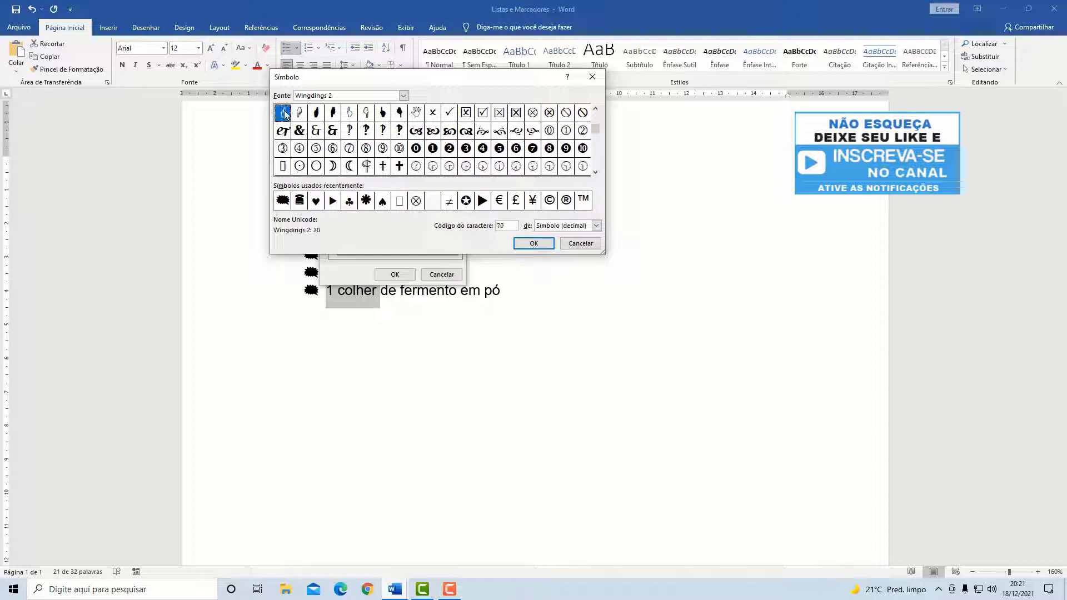
{"action": "left_click", "coordinate": [534, 243]}
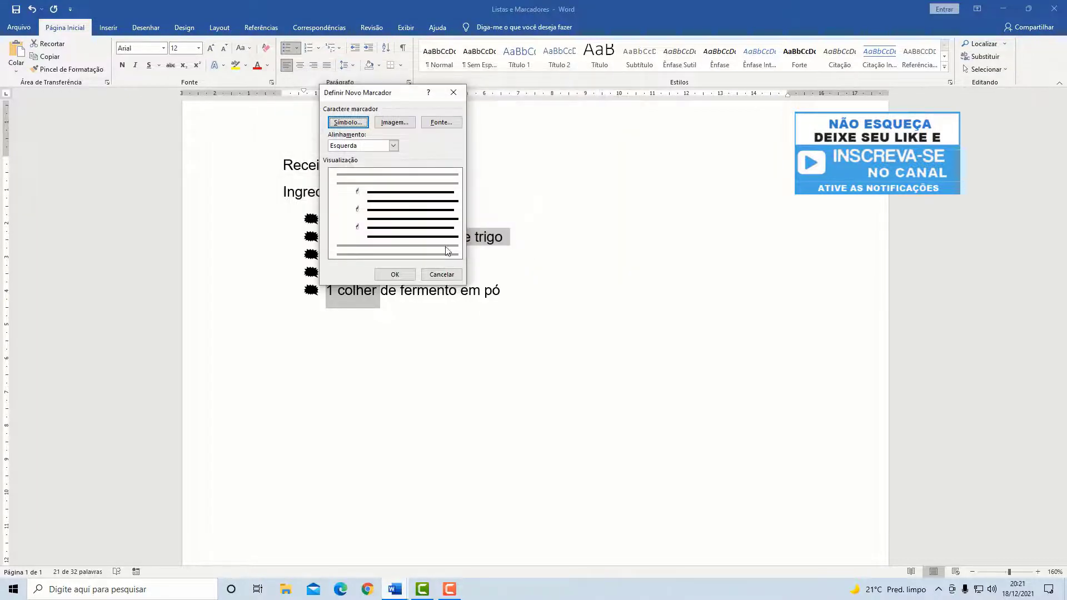
{"action": "left_click", "coordinate": [394, 274]}
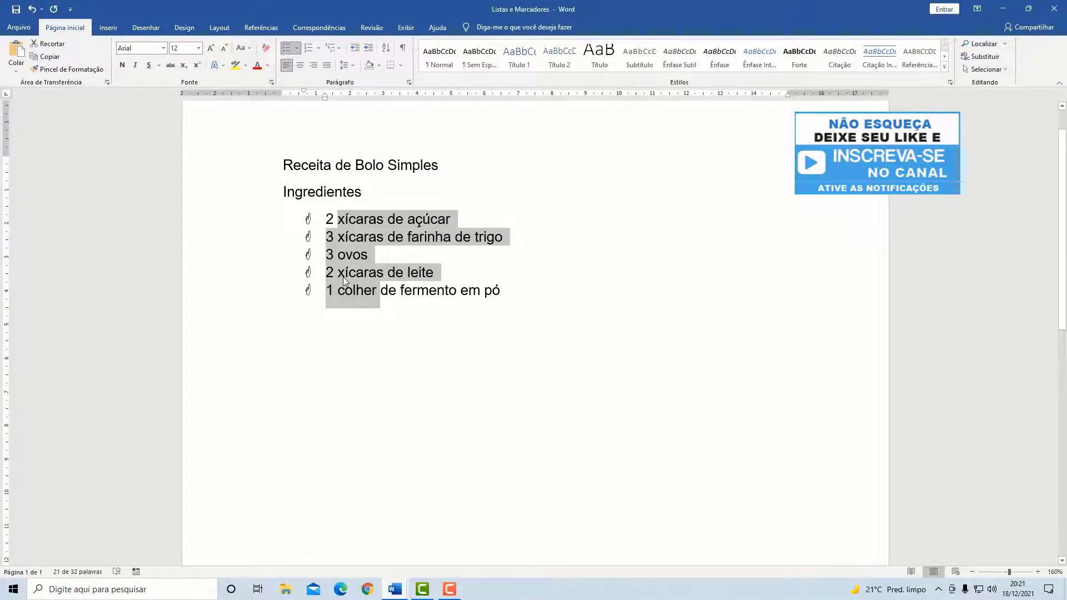
{"action": "left_click", "coordinate": [383, 272]}
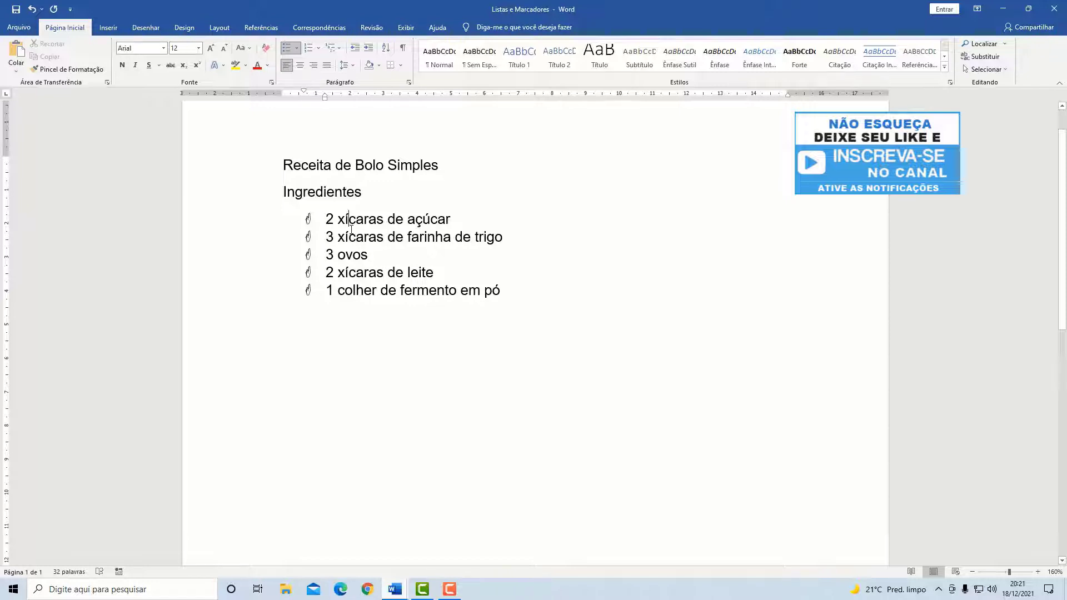
Step: Define a new picture bullet from the offline image file boneco in the Imagens folder and apply it to the five ingredient items
{"action": "left_click_drag", "start_coordinate": [351, 229], "coordinate": [380, 294]}
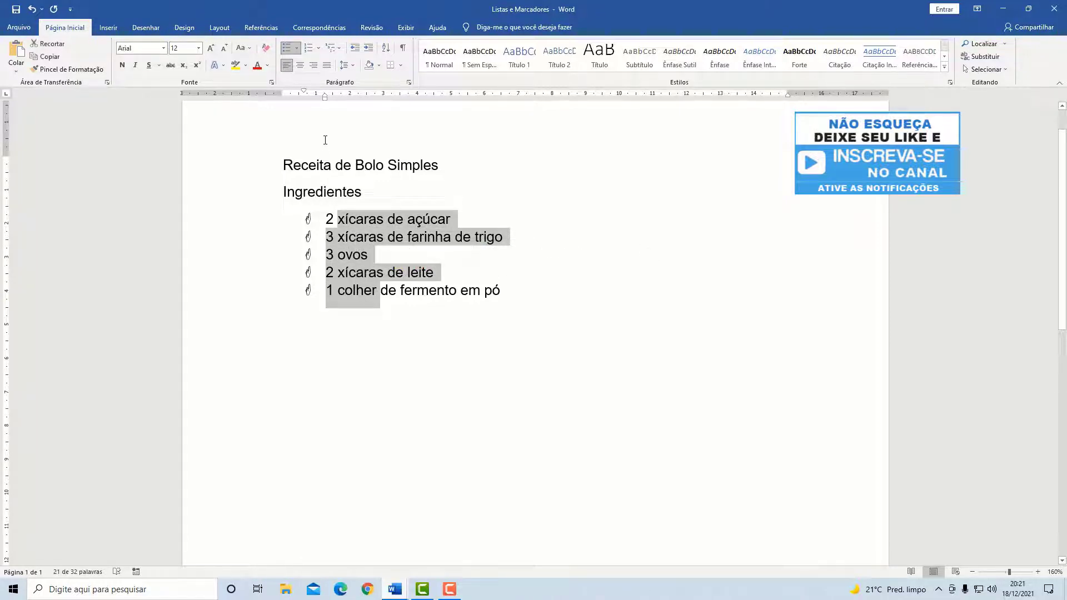
{"action": "left_click", "coordinate": [296, 48]}
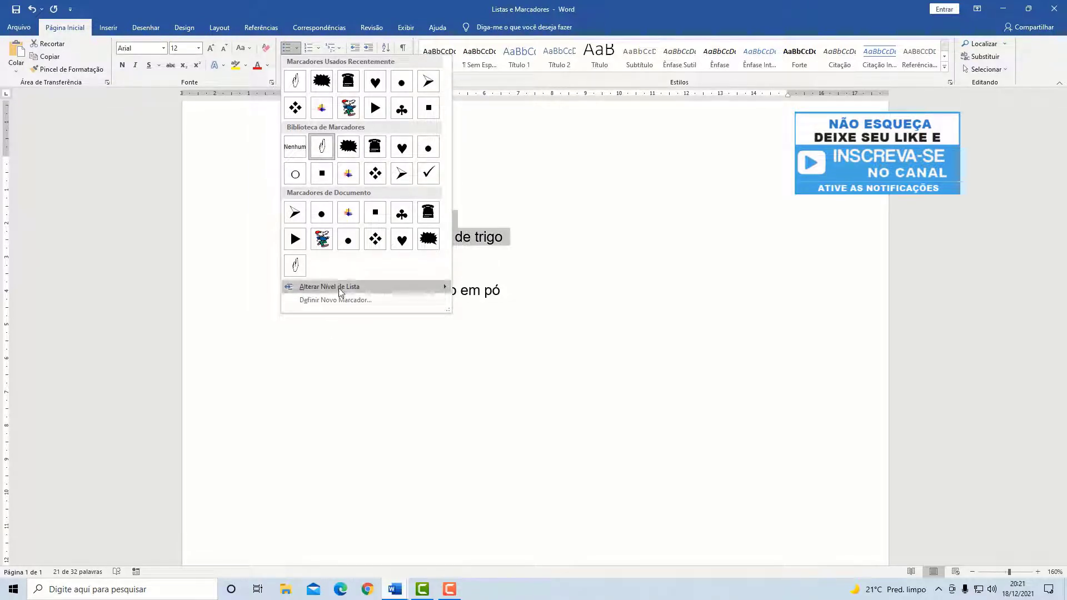
{"action": "left_click", "coordinate": [302, 302]}
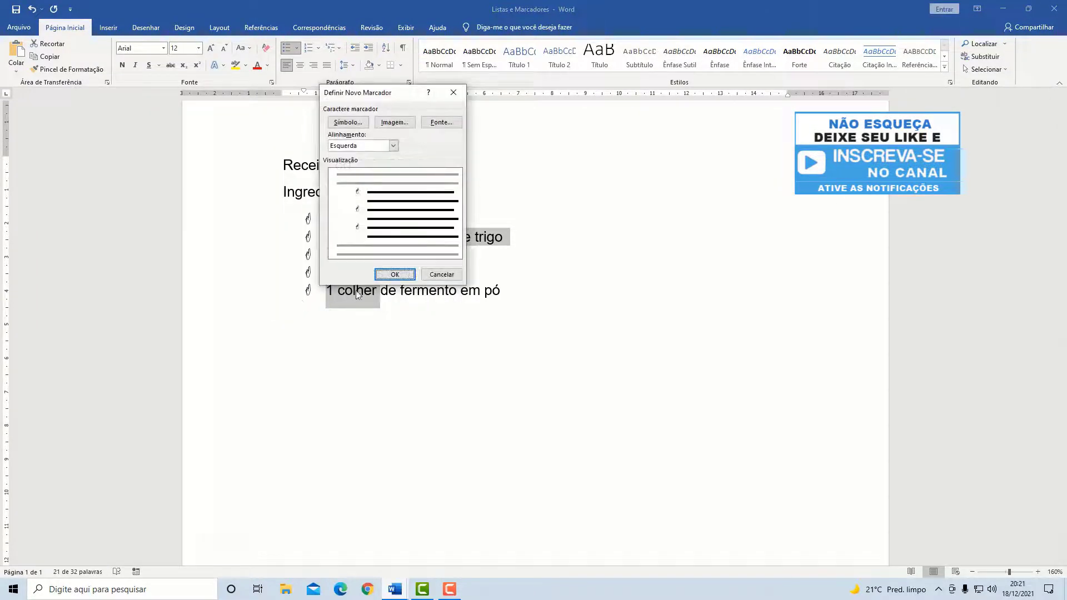
{"action": "left_click", "coordinate": [393, 126]}
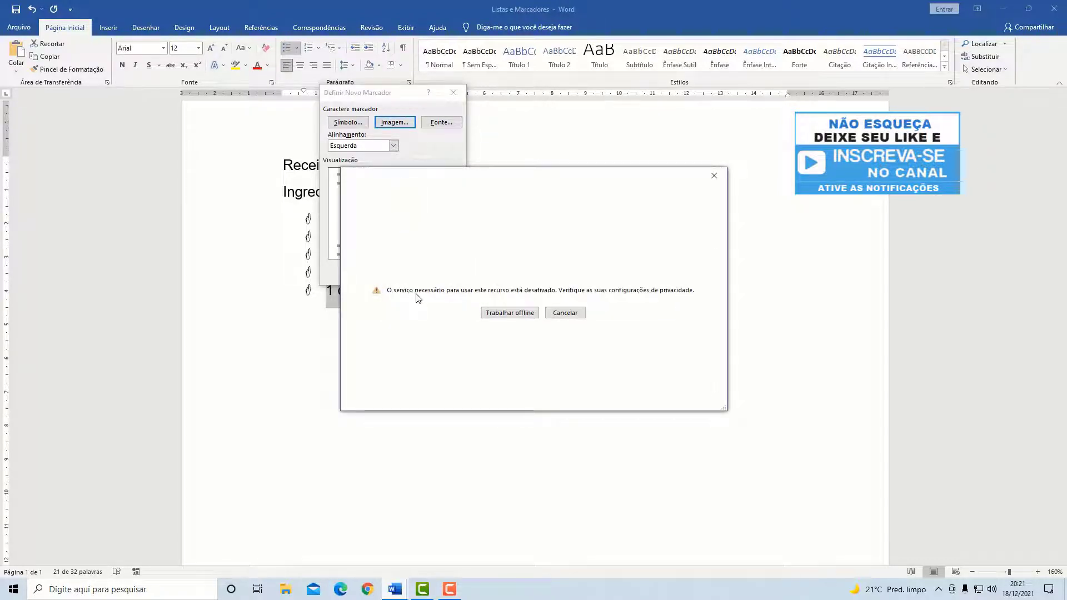
{"action": "left_click", "coordinate": [504, 313]}
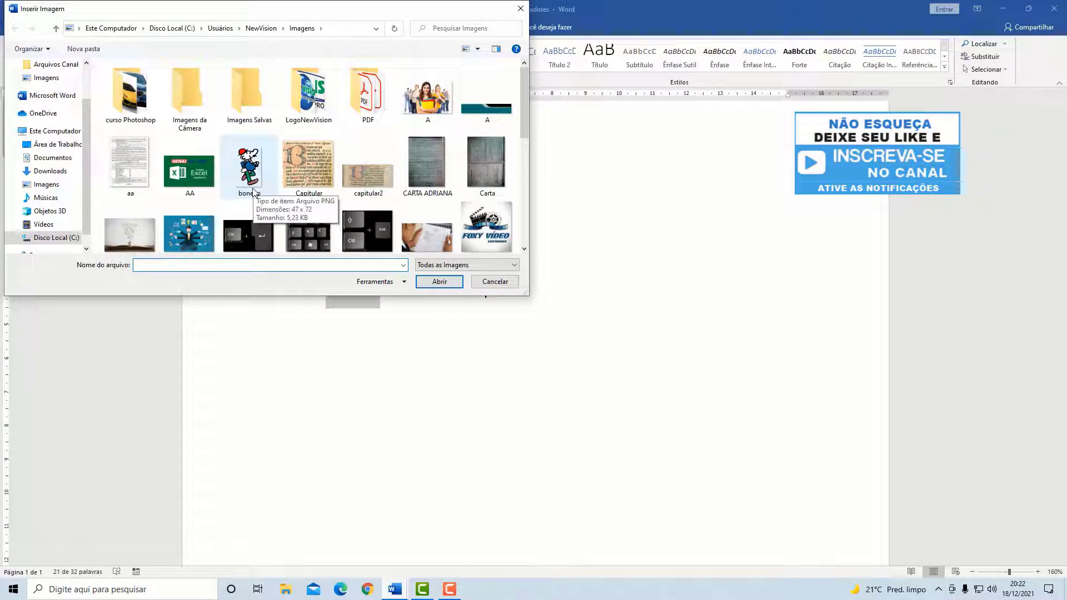
{"action": "left_click", "coordinate": [40, 186]}
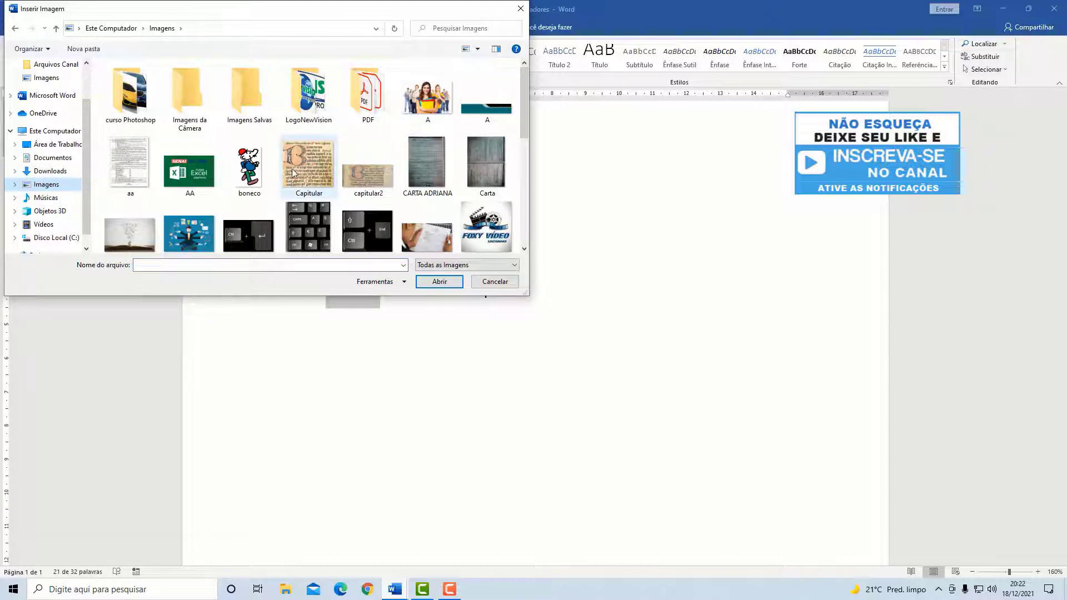
{"action": "left_click", "coordinate": [242, 167]}
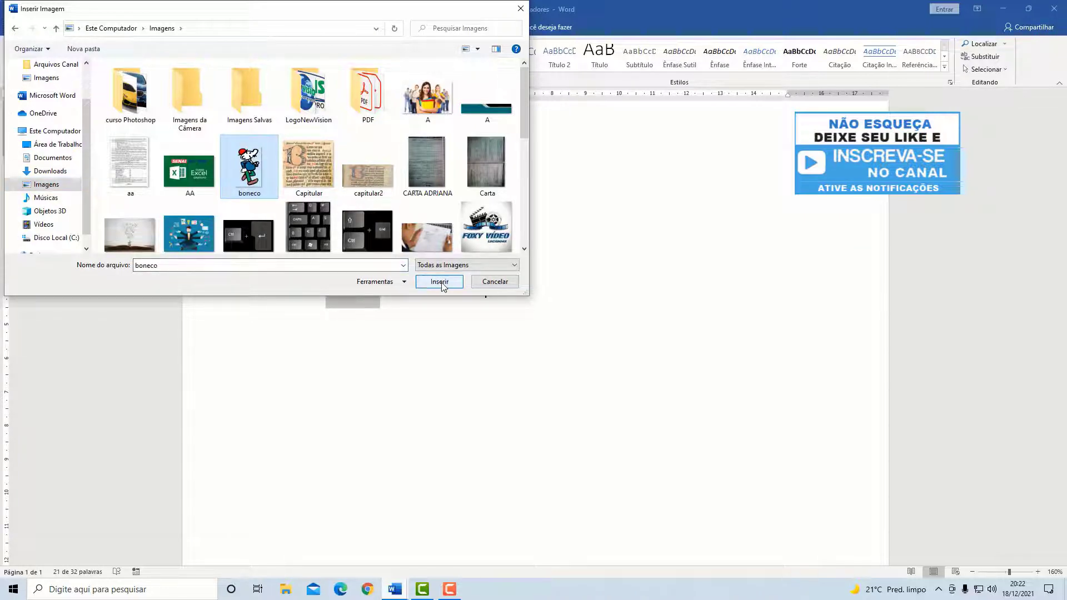
{"action": "double_click", "coordinate": [244, 169]}
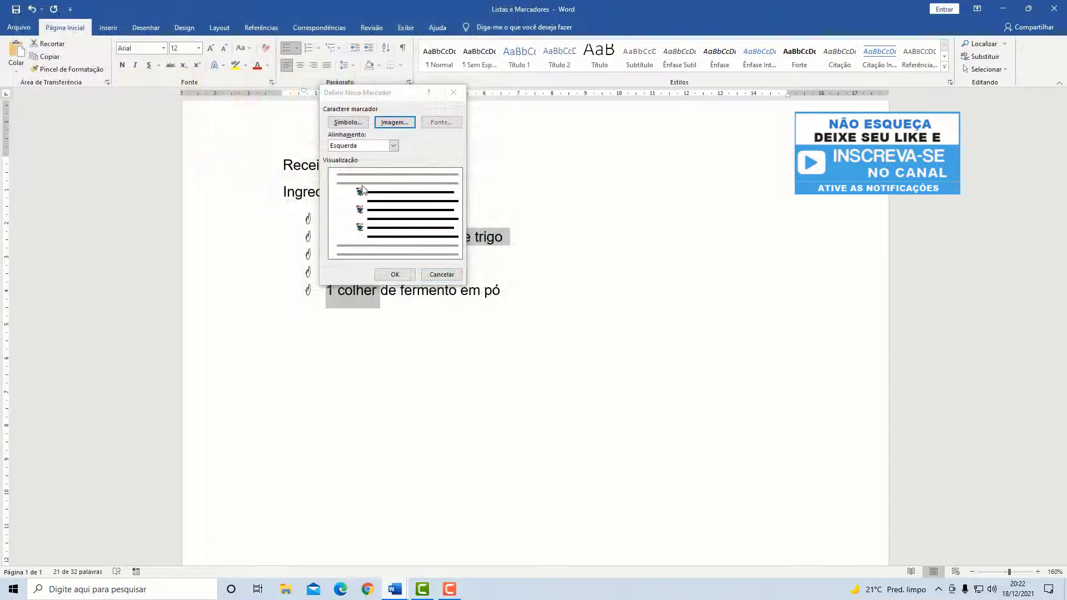
{"action": "left_click", "coordinate": [394, 274]}
{"action": "left_click", "coordinate": [376, 249]}
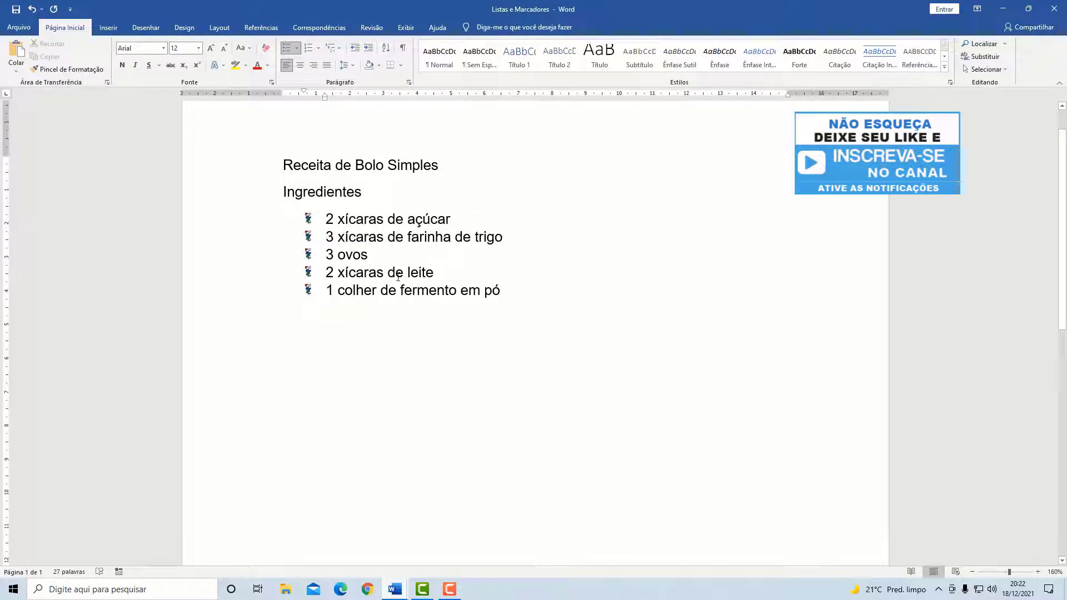
Step: Review the available bullet symbols and numbering formats in the bullet and numbering libraries
{"action": "left_click", "coordinate": [296, 48]}
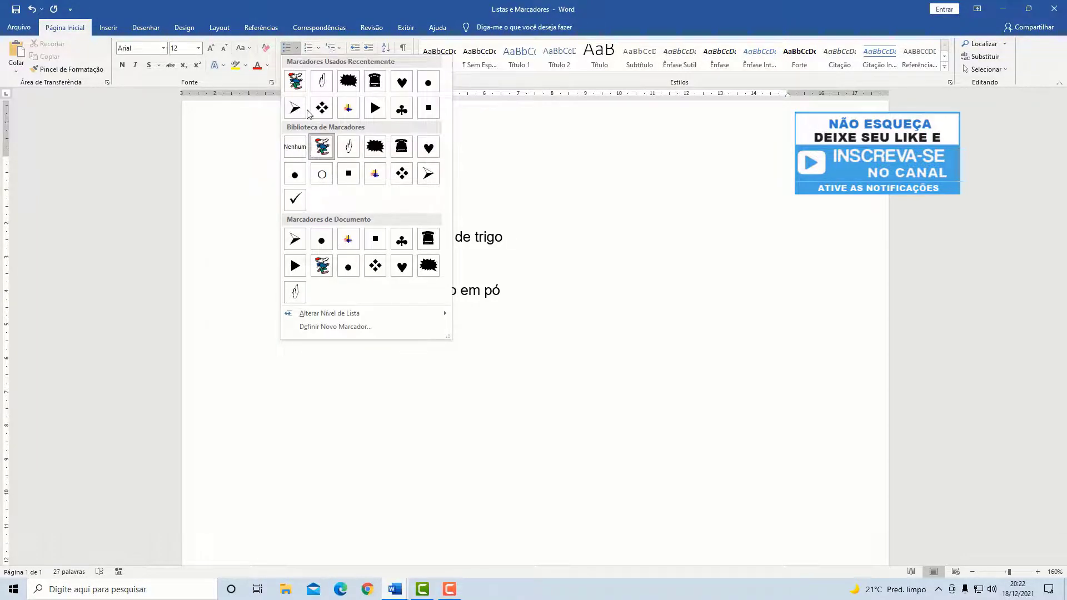
{"action": "left_click", "coordinate": [297, 49]}
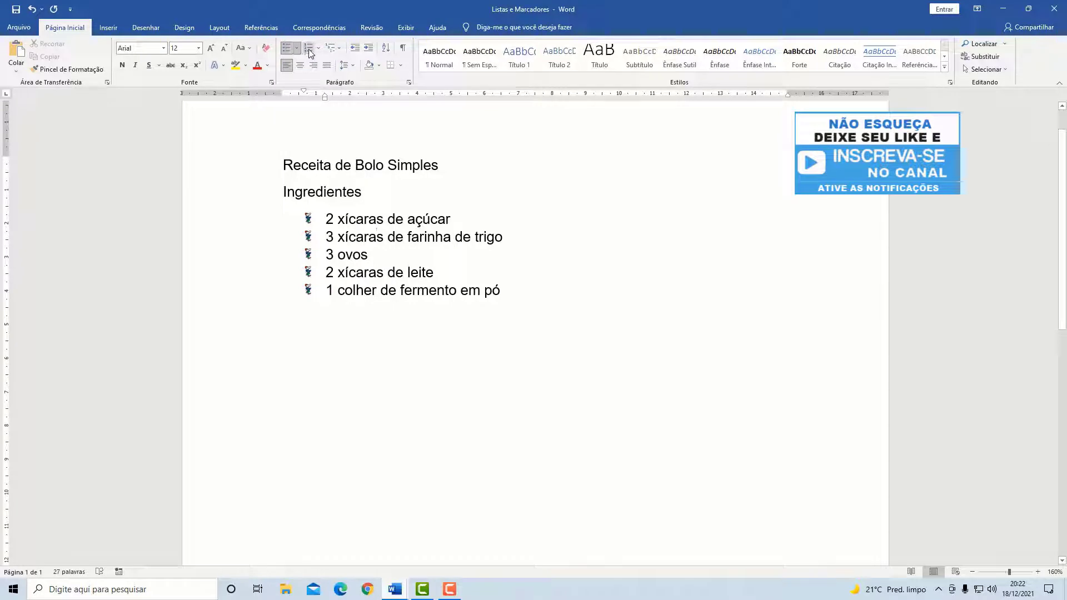
{"action": "left_click", "coordinate": [318, 48]}
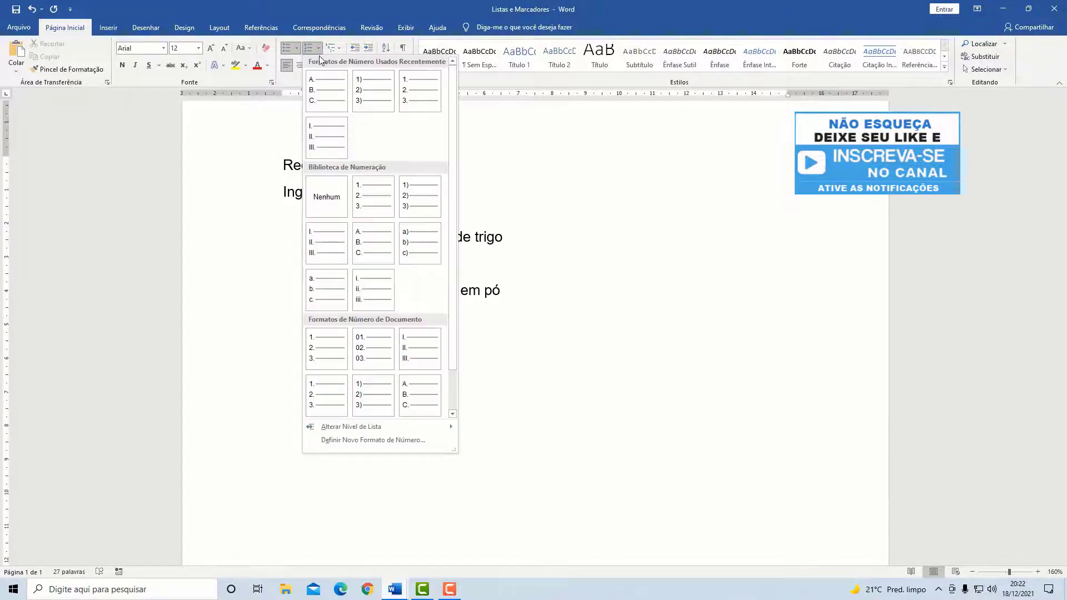
{"action": "left_click", "coordinate": [318, 49]}
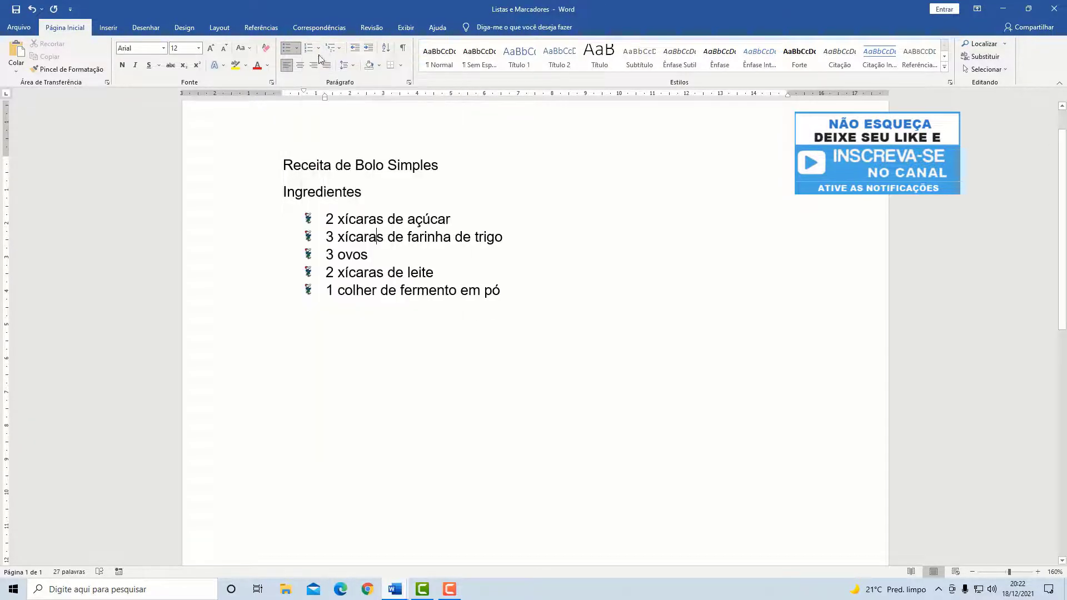
{"action": "left_click", "coordinate": [318, 49]}
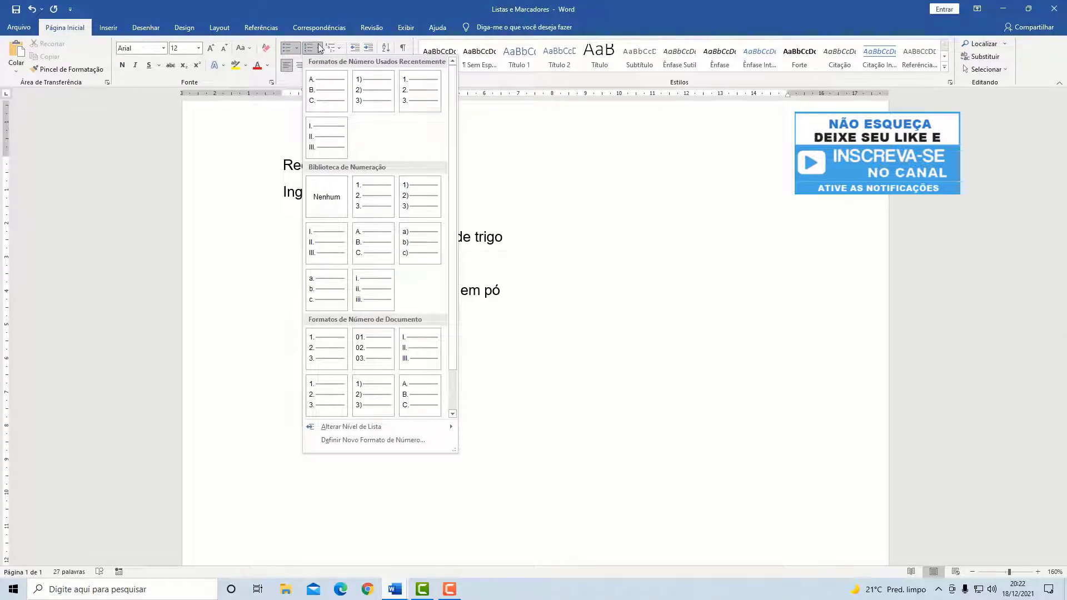
{"action": "left_click", "coordinate": [317, 47]}
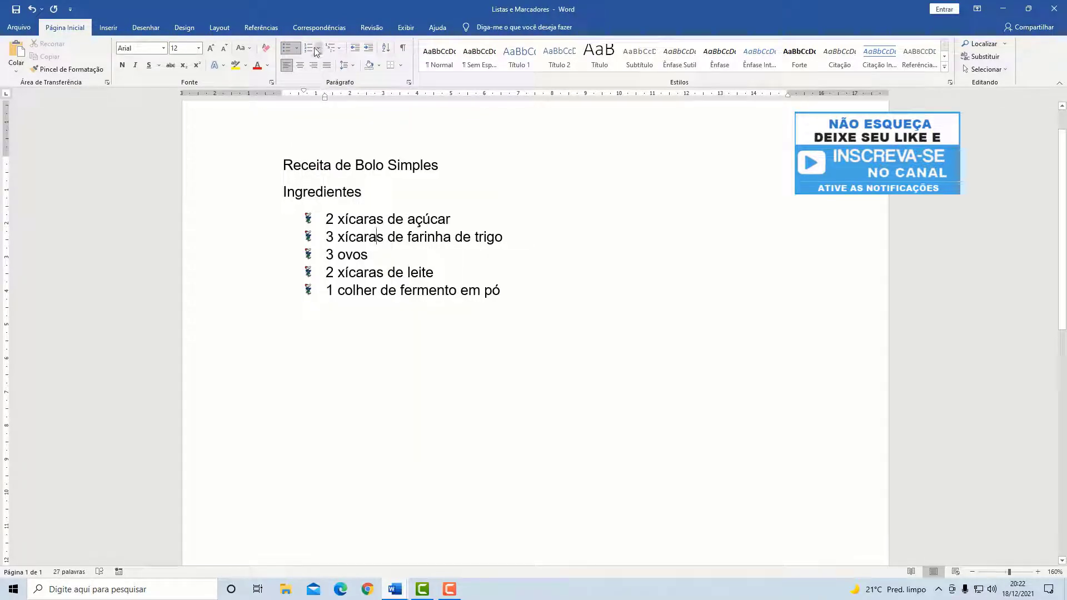
{"action": "left_click", "coordinate": [317, 49]}
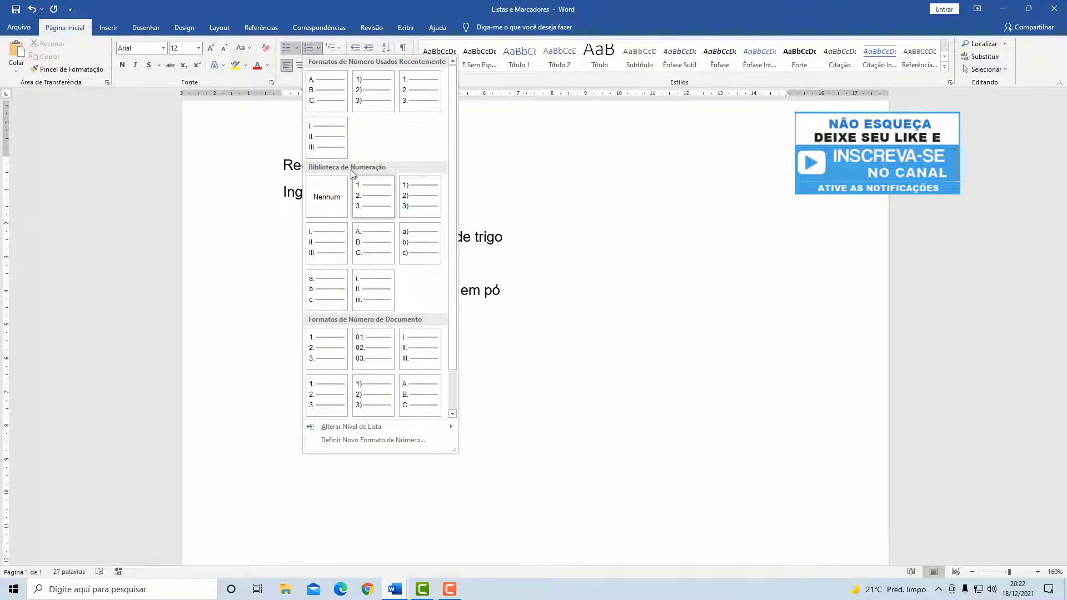
{"action": "left_click", "coordinate": [318, 48]}
{"action": "left_click", "coordinate": [298, 48]}
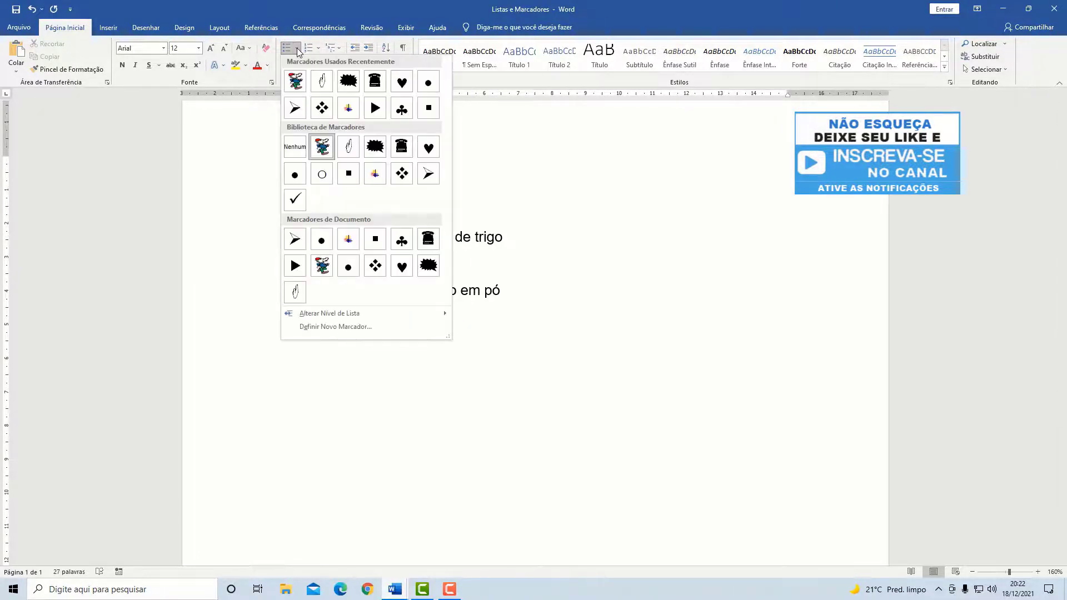
{"action": "left_click", "coordinate": [297, 48]}
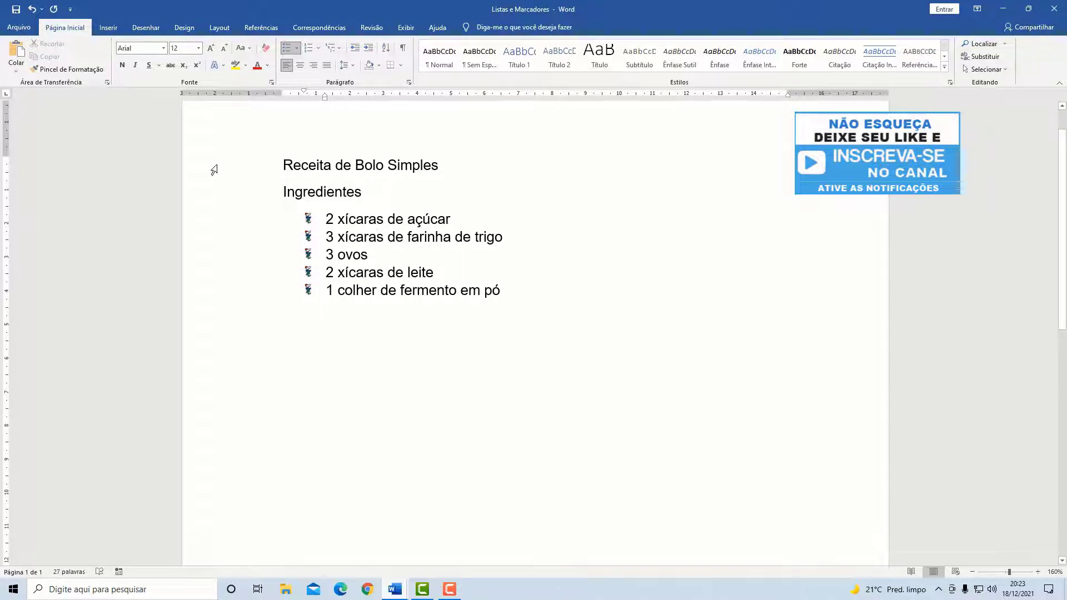
Step: Replace the entire recipe text with two heading lines, "Supermercado Zimermann" and "Lista de Compras"
{"action": "left_click_drag", "start_coordinate": [213, 170], "coordinate": [239, 332]}
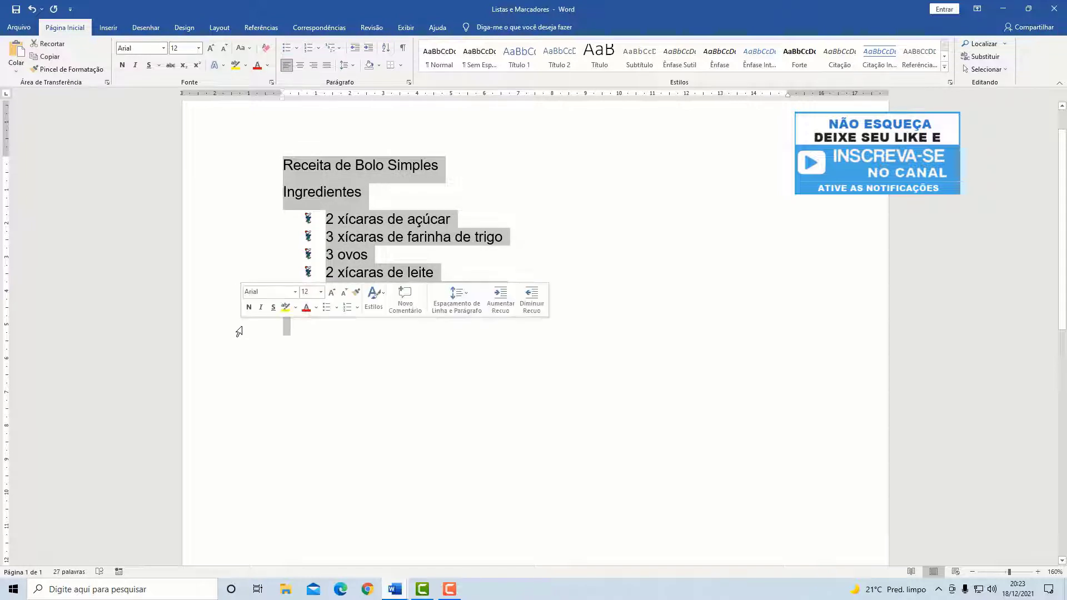
{"action": "key", "text": "Delete"}
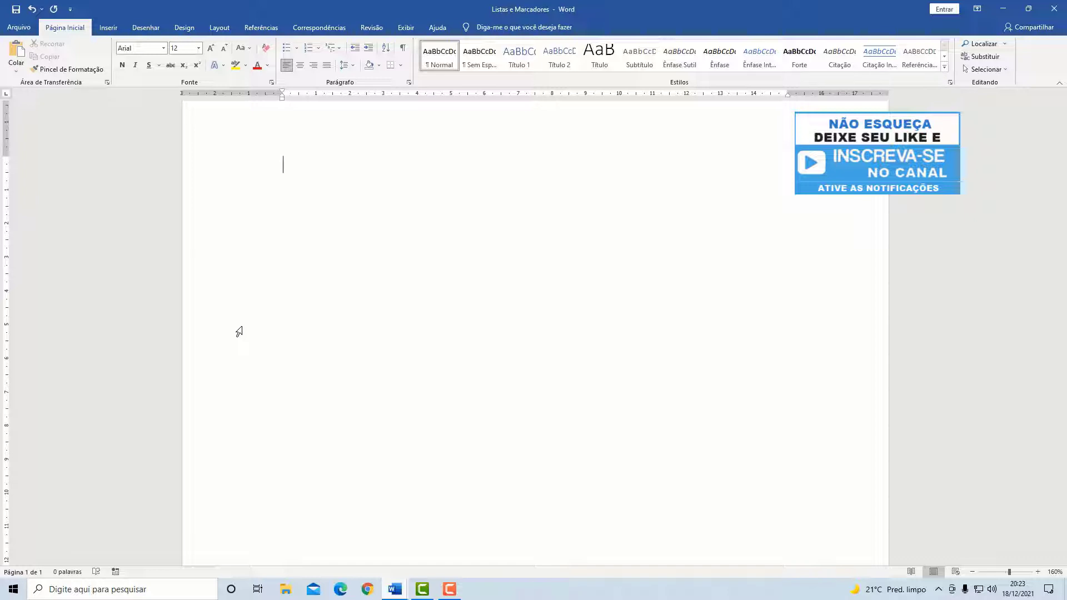
{"action": "type", "text": "Supermercado Z"}
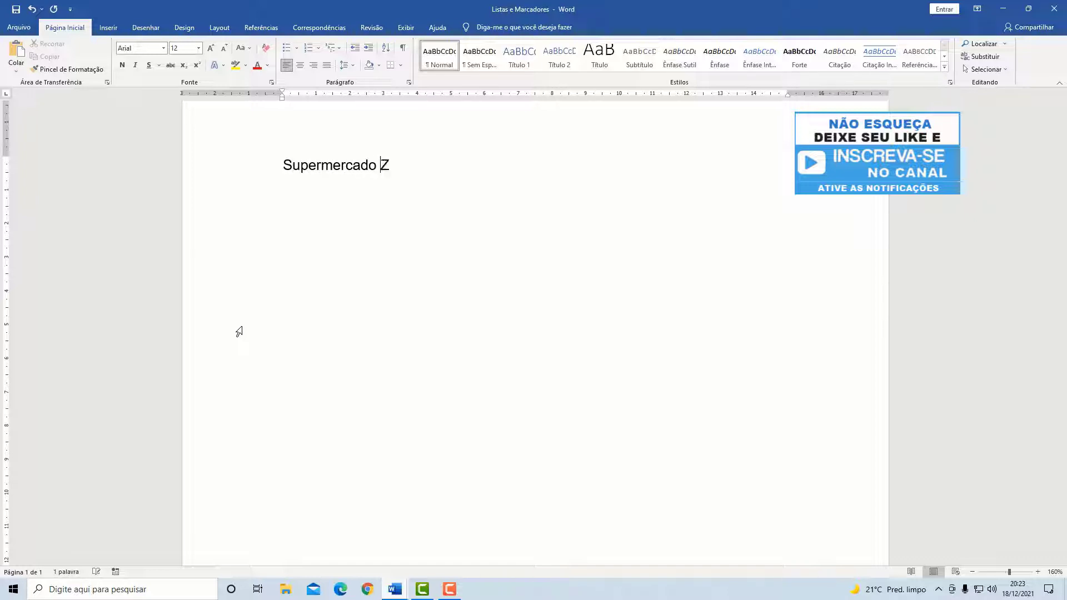
{"action": "type", "text": "imermann"}
{"action": "key", "text": "Return"}
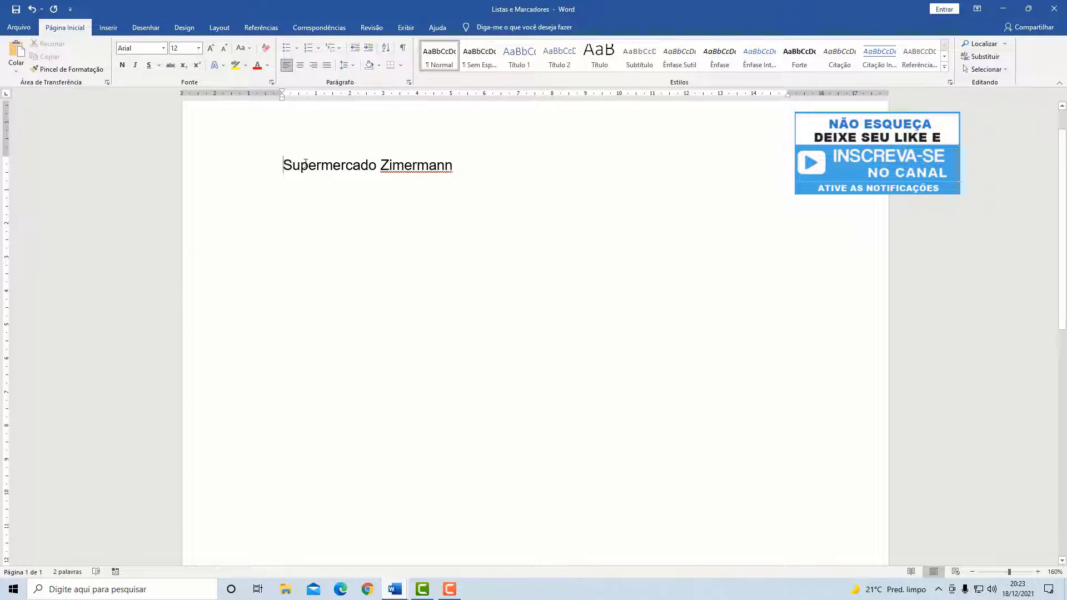
{"action": "left_click_drag", "start_coordinate": [305, 163], "coordinate": [455, 167]}
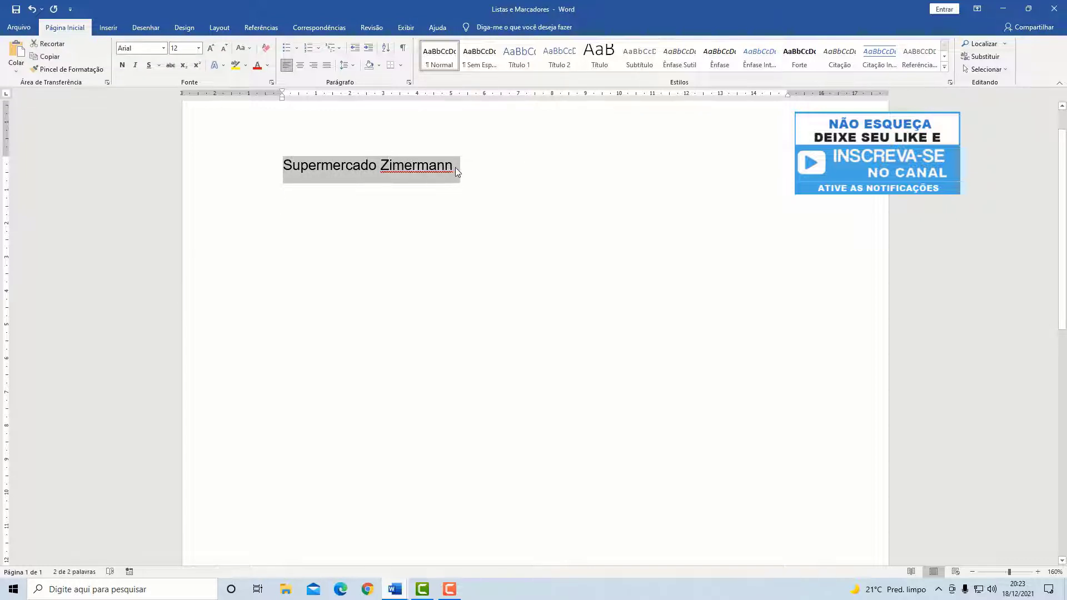
{"action": "left_click", "coordinate": [455, 168]}
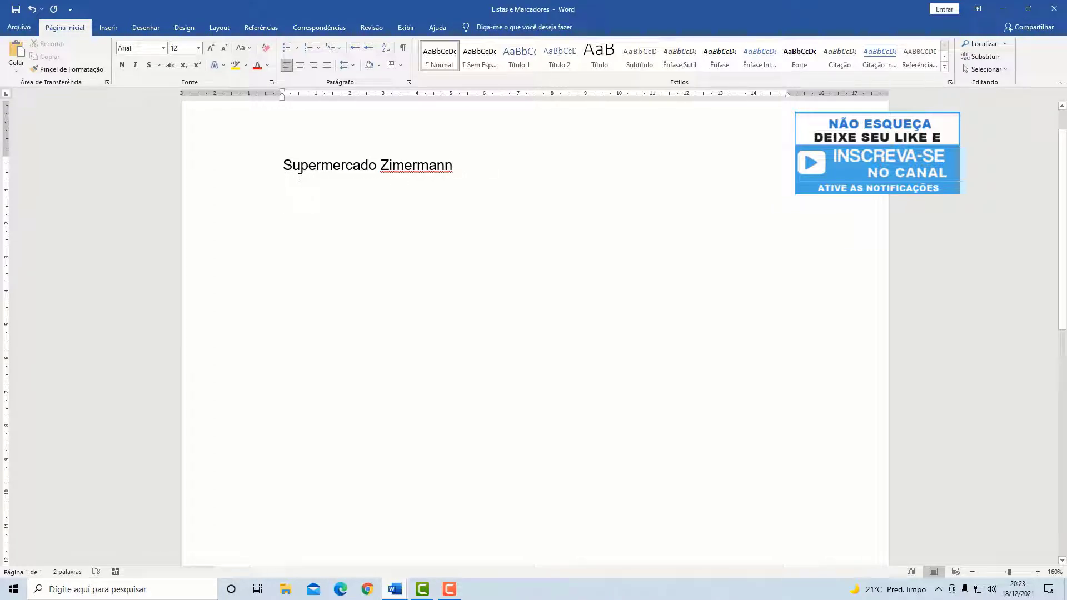
{"action": "type", "text": "Lis"}
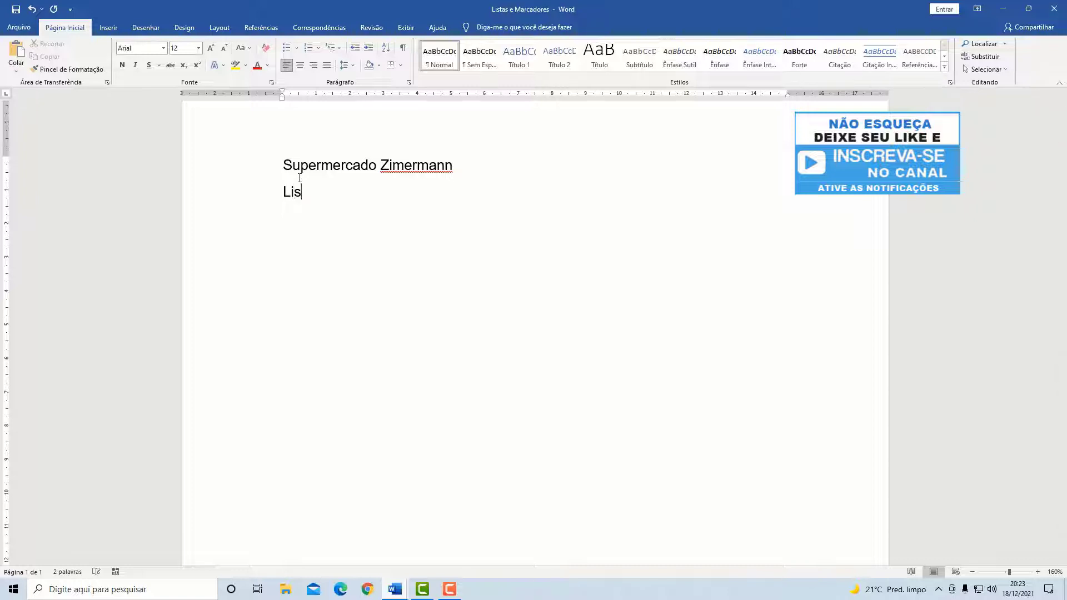
{"action": "type", "text": "ta de Compras"}
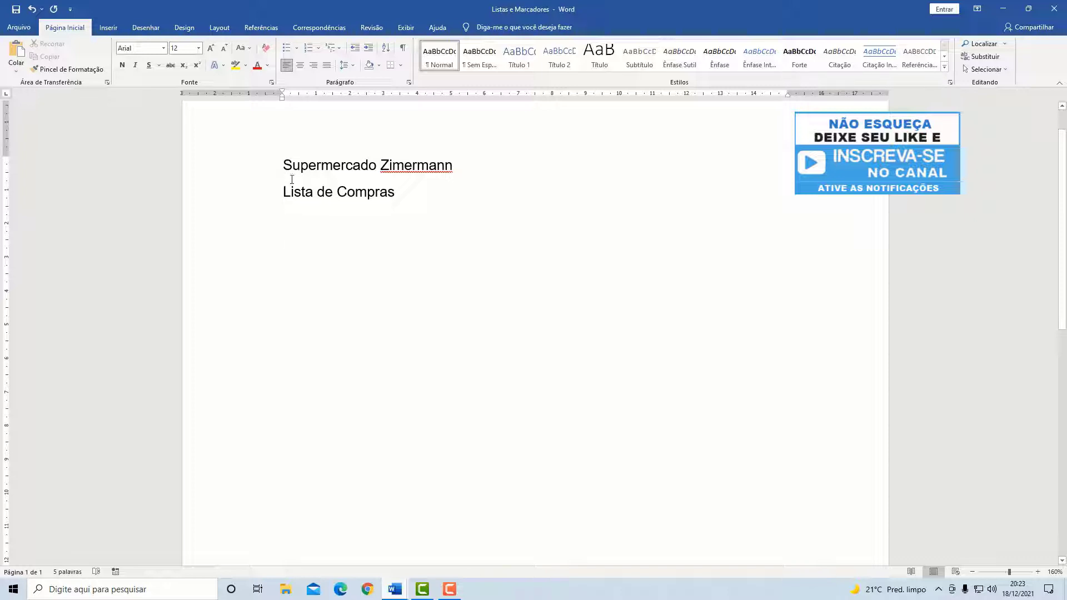
Step: Delete both heading lines and remove the space after the paragraph in the emptied document
{"action": "left_click", "coordinate": [297, 181]}
{"action": "left_click_drag", "start_coordinate": [241, 168], "coordinate": [245, 192]}
{"action": "key", "text": "Delete"}
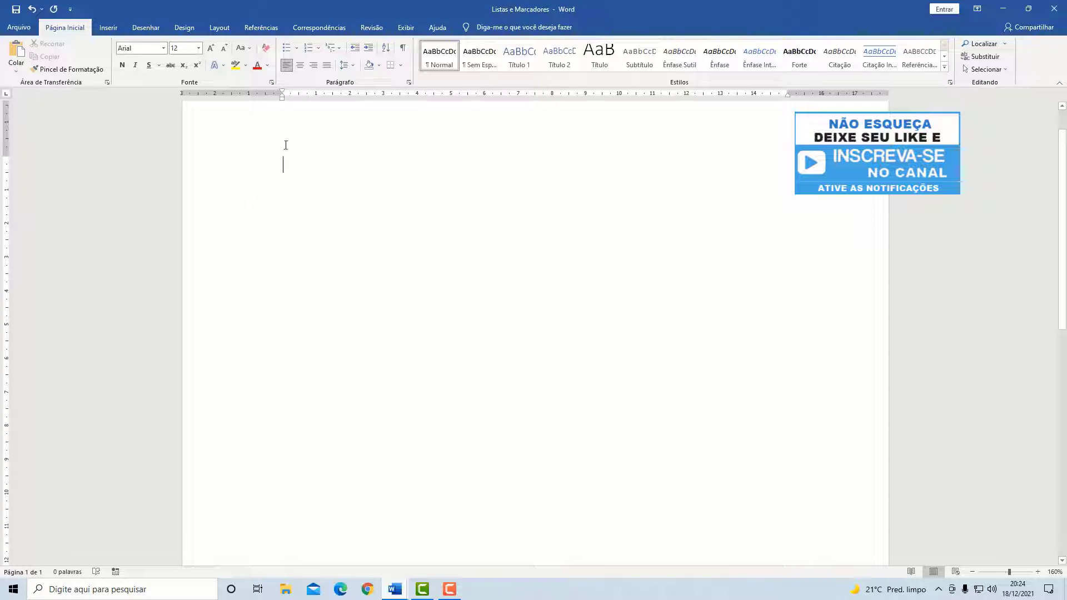
{"action": "left_click", "coordinate": [355, 65]}
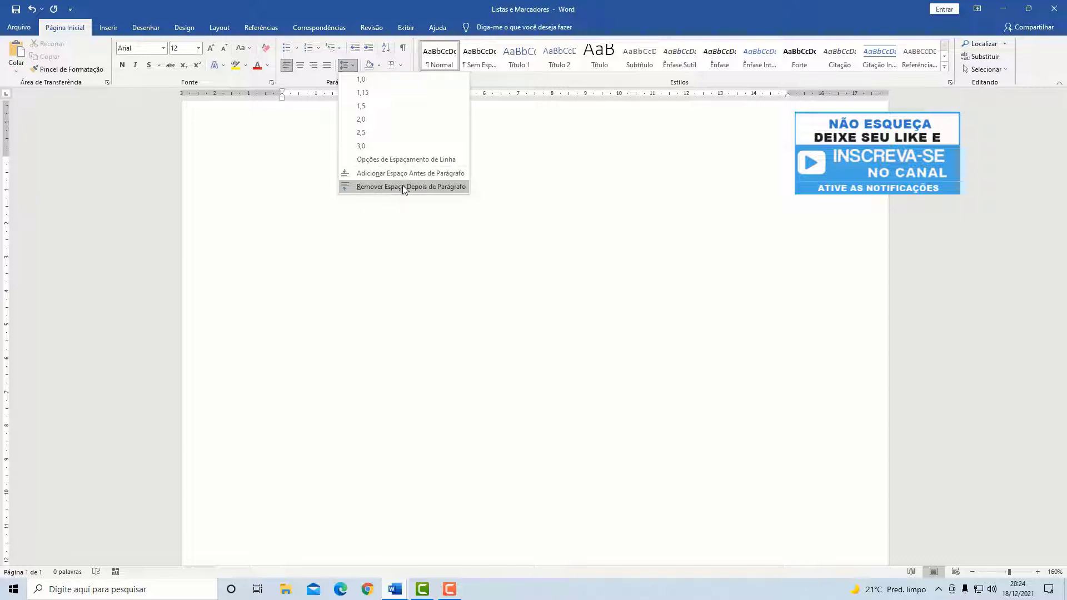
{"action": "left_click", "coordinate": [379, 223]}
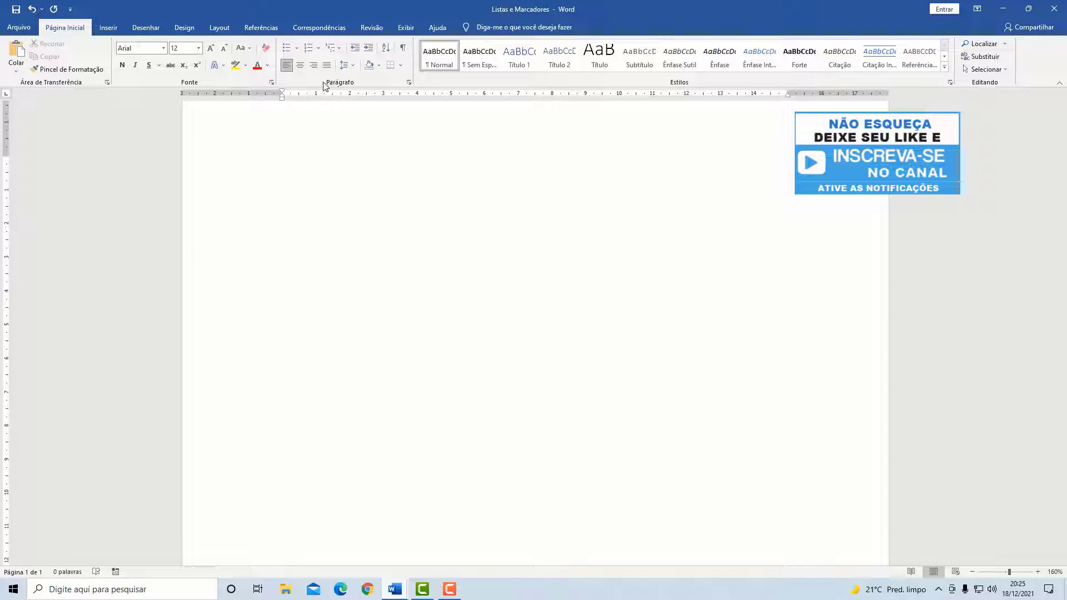
{"action": "left_click", "coordinate": [354, 65]}
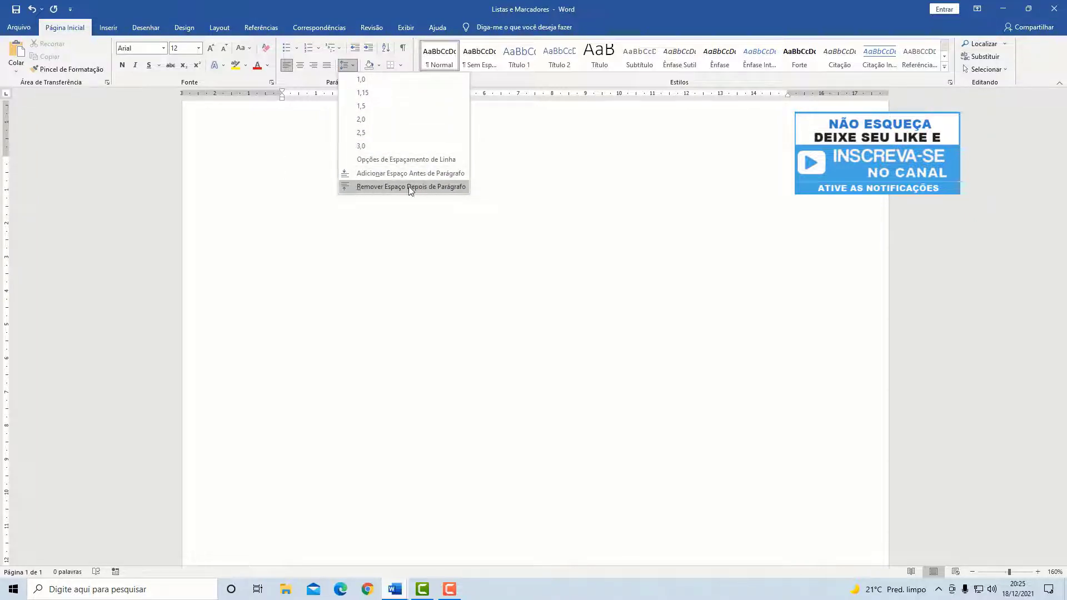
{"action": "left_click", "coordinate": [372, 187]}
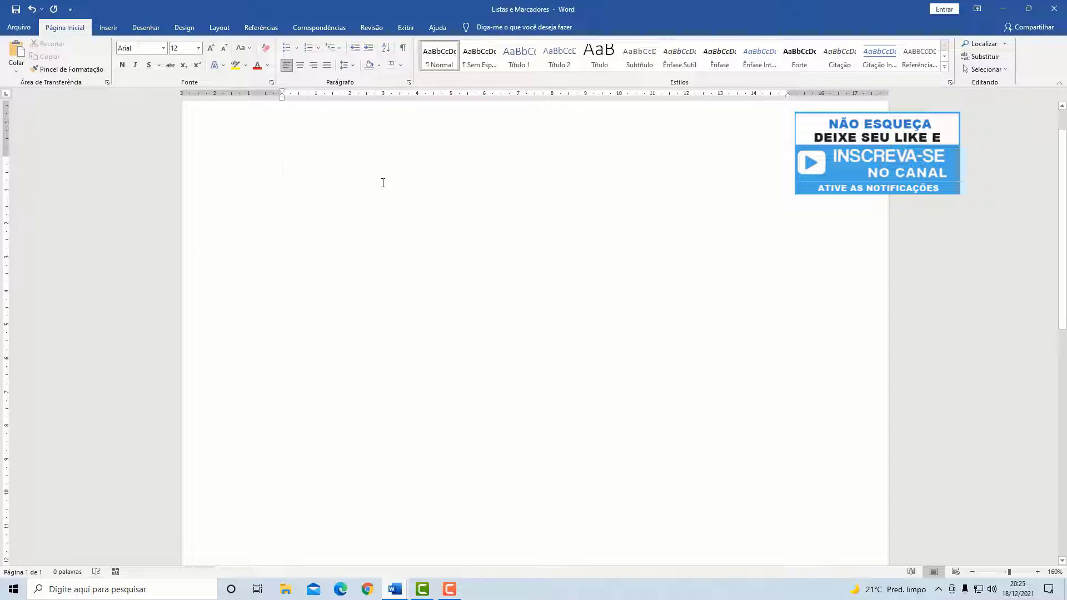
Step: Enter the two heading lines "Supermercado Zimermann" and "Lista de Compras"
{"action": "type", "text": "Su"}
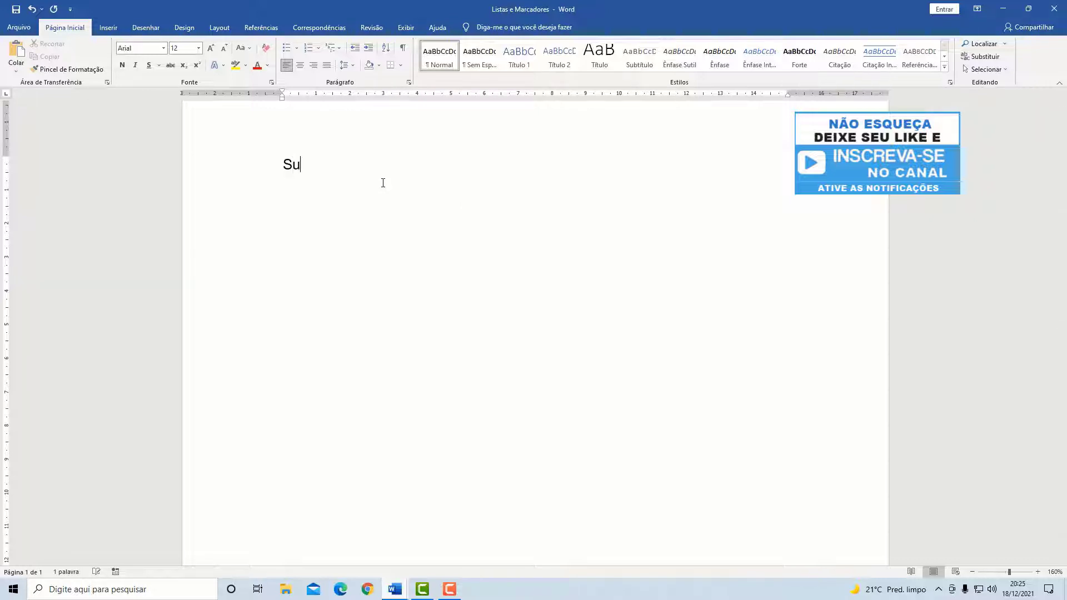
{"action": "type", "text": "permercado "}
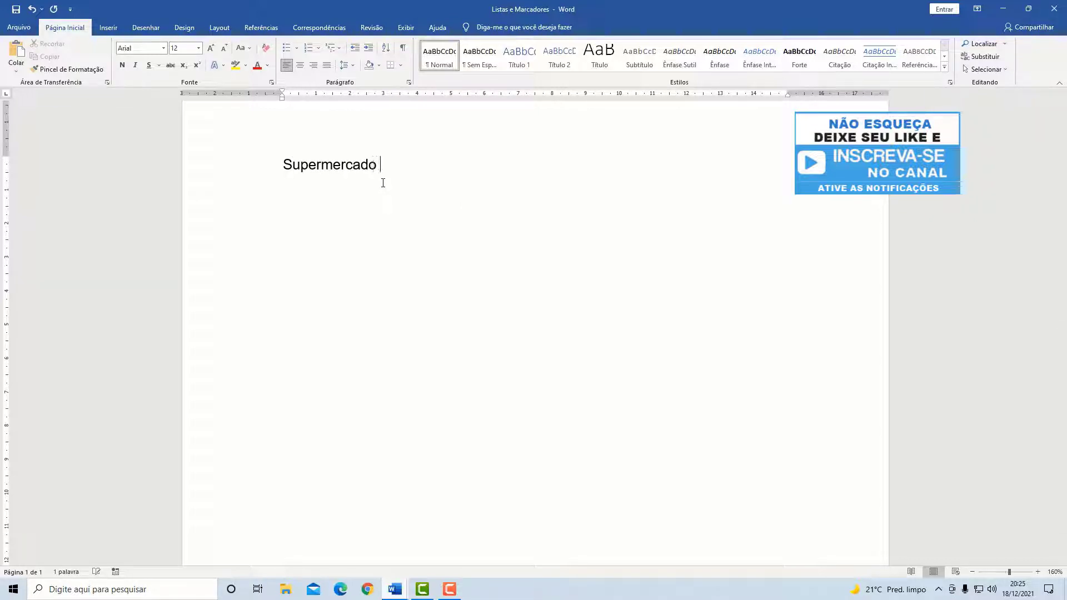
{"action": "type", "text": "Zimerman"}
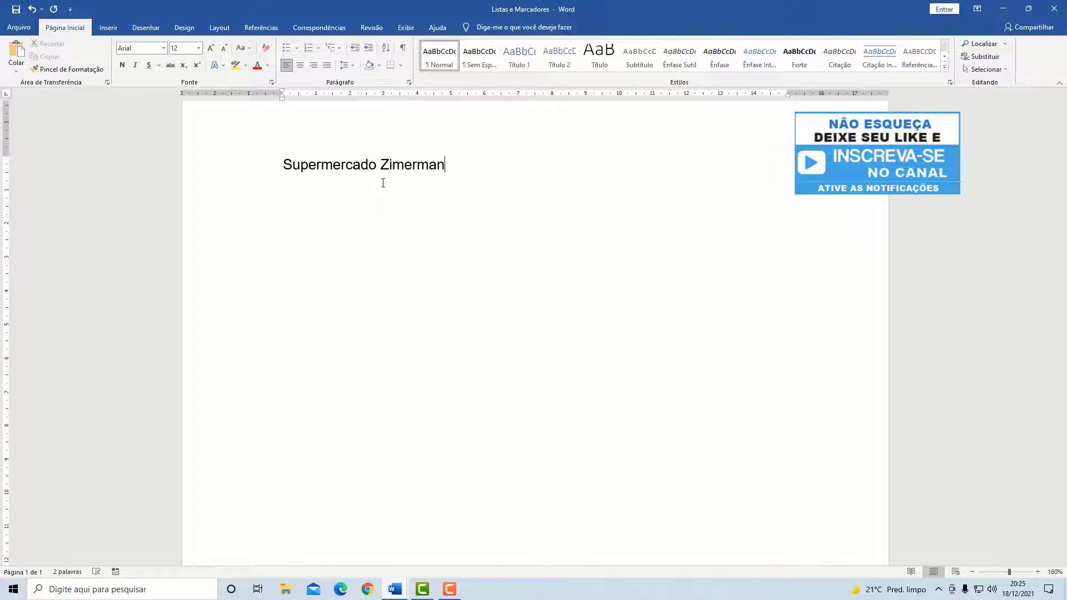
{"action": "type", "text": "n"}
{"action": "key", "text": "Return"}
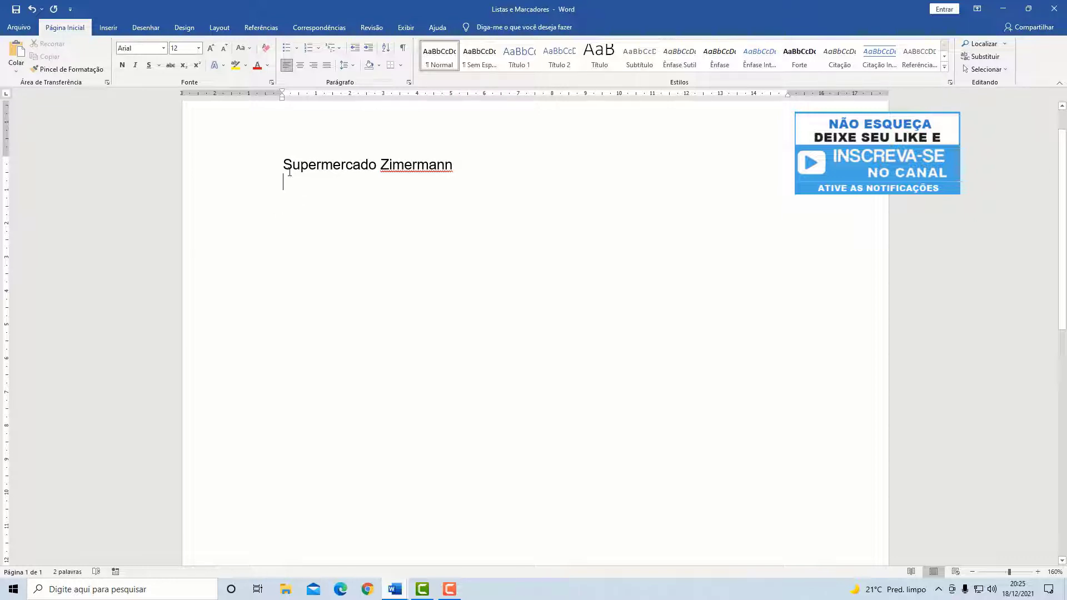
{"action": "type", "text": "Lista de"}
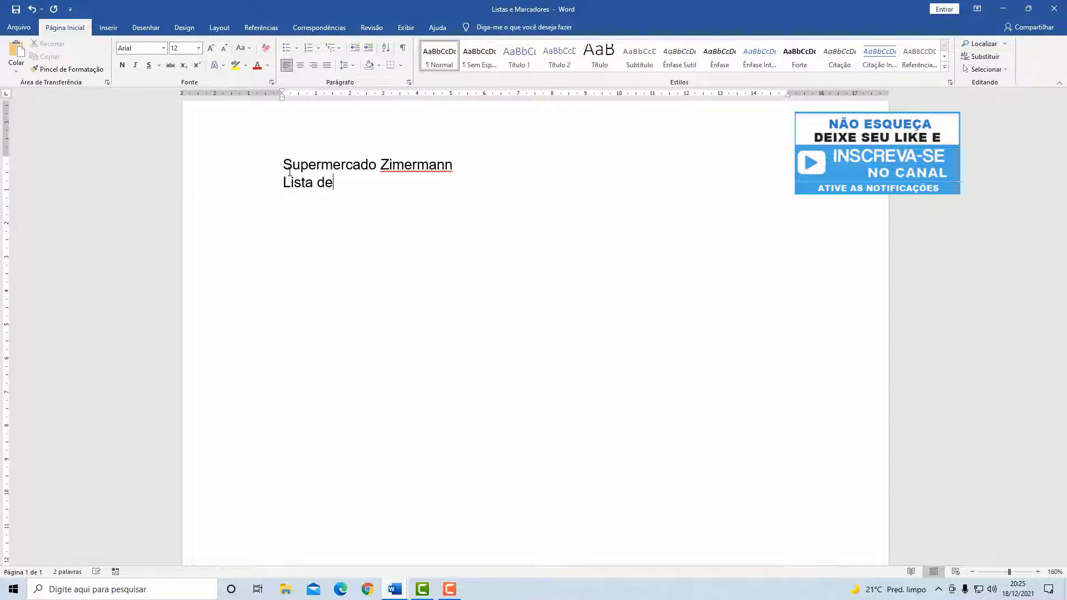
{"action": "type", "text": " Compras"}
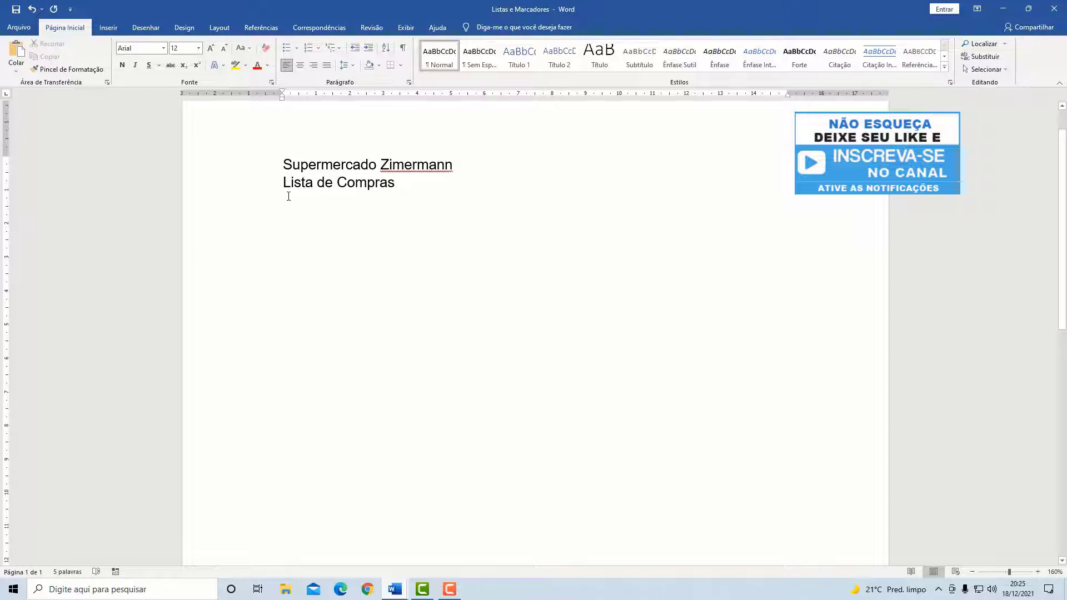
Step: Add after a blank line, one per line: Alimentação, Carne, Verduras, Frutas, Cereais, Grãos, Higiene, Sabonete, Creme Dental, Desodorante, Bebidas, Água, Água de Coco, Refrigerante, Sucos
{"action": "key", "text": "Return"}
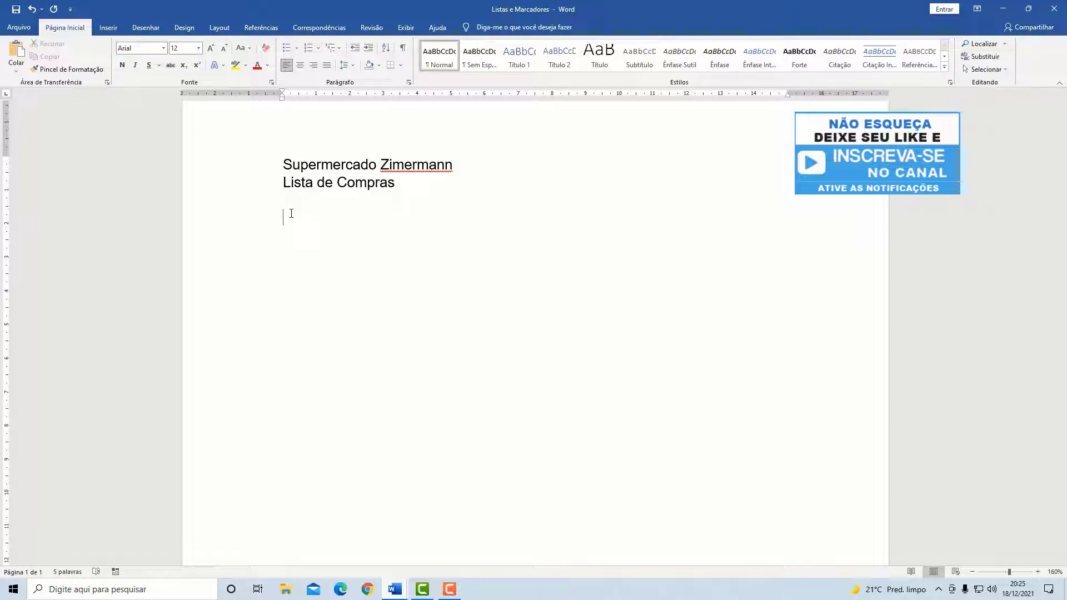
{"action": "type", "text": "Alimentação Carne Verduras Frutas Cereais Grãos Higiene Sabonete Creme Dental Desodorante Bebidas Água Água de Coco Refrigerante Sucos"}
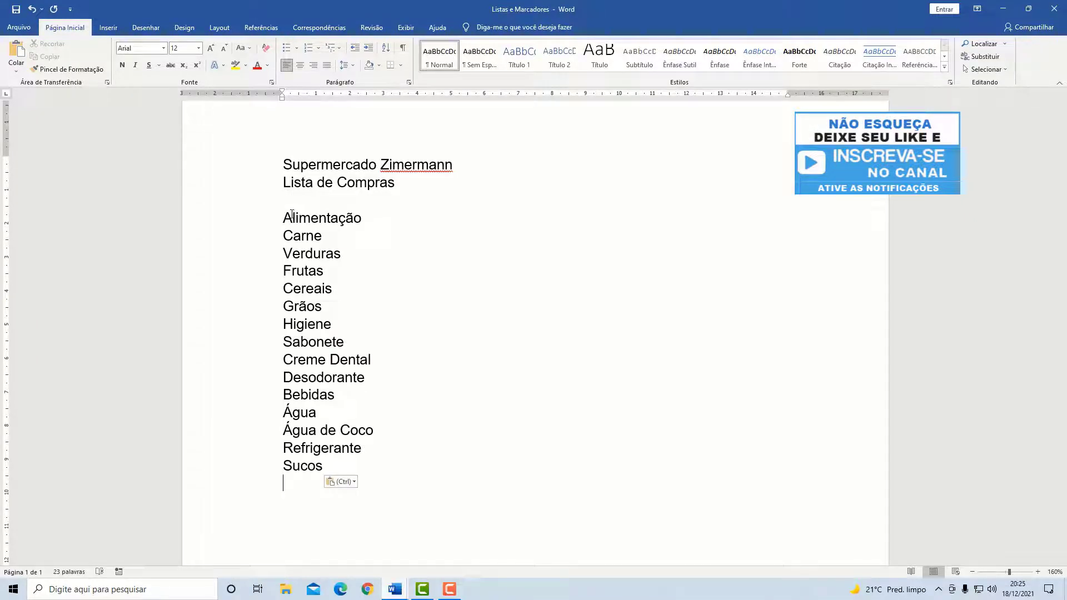
{"action": "scroll", "coordinate": [303, 233], "scroll_direction": "down", "scroll_amount": 1}
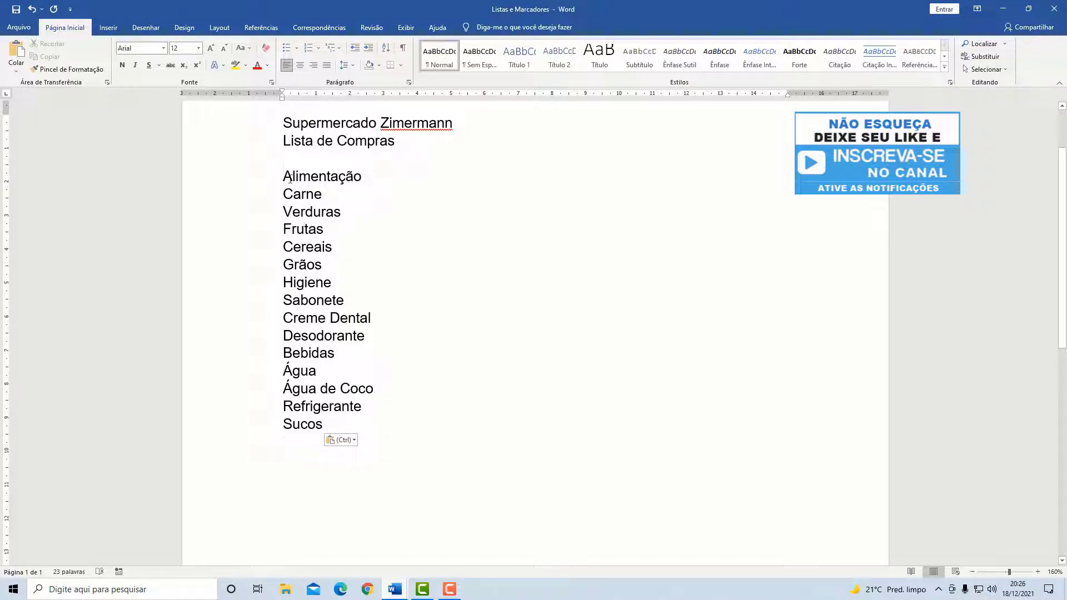
Step: Examine which shopping items belong under the categories Alimentação, Higiene and Bebidas
{"action": "left_click_drag", "start_coordinate": [284, 174], "coordinate": [362, 175]}
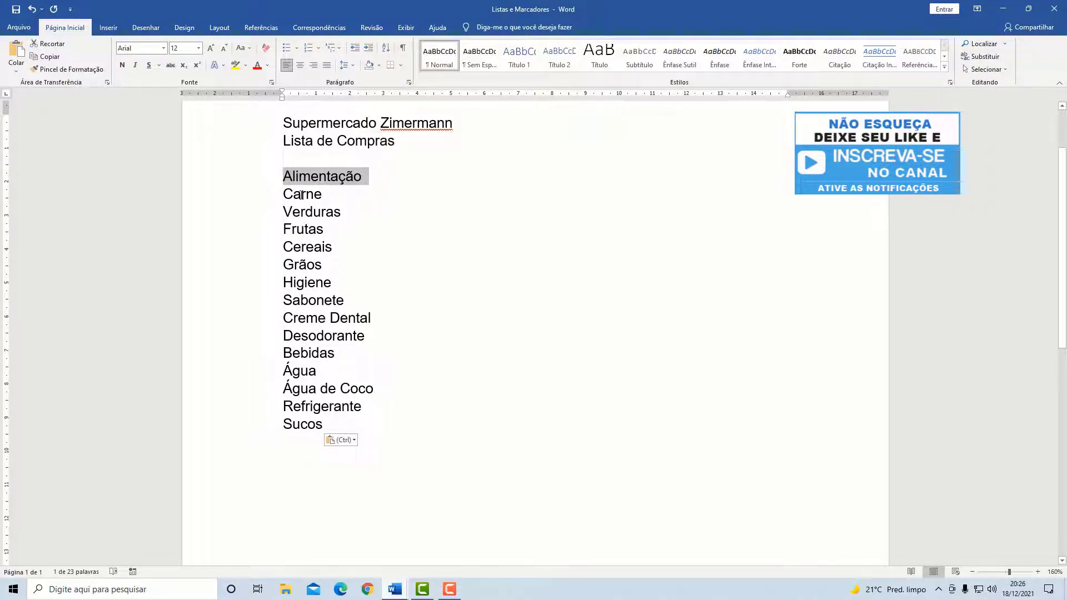
{"action": "left_click_drag", "start_coordinate": [300, 195], "coordinate": [305, 266]}
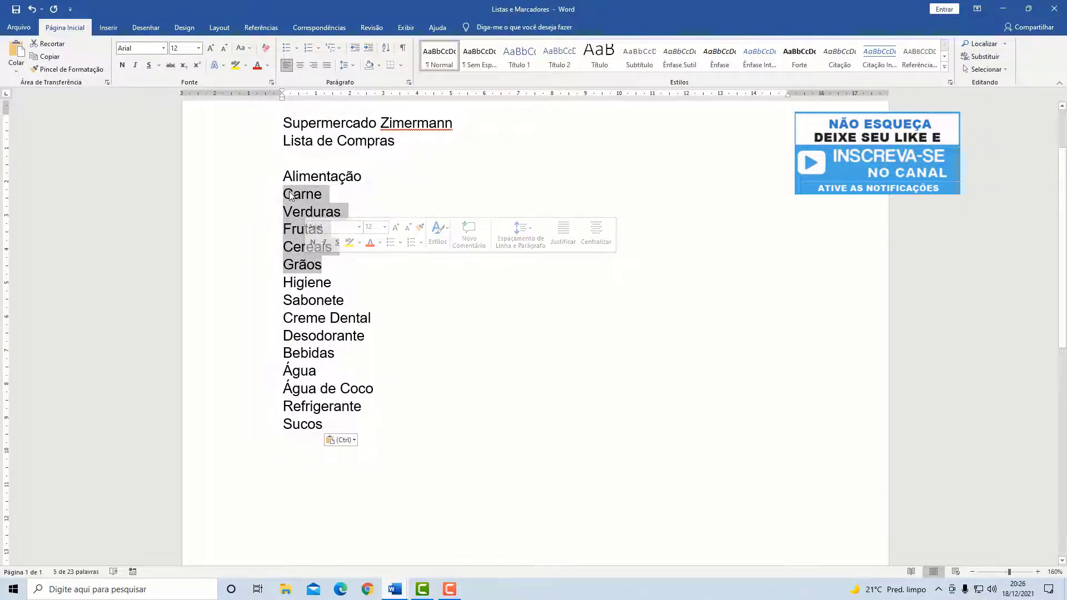
{"action": "left_click", "coordinate": [294, 248]}
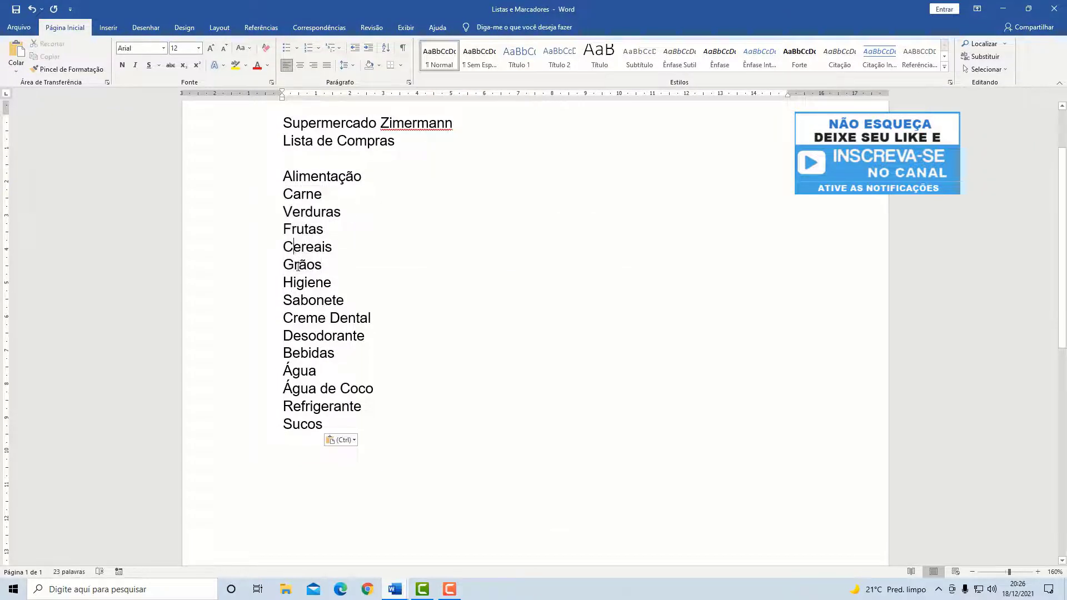
{"action": "left_click_drag", "start_coordinate": [284, 195], "coordinate": [325, 265]}
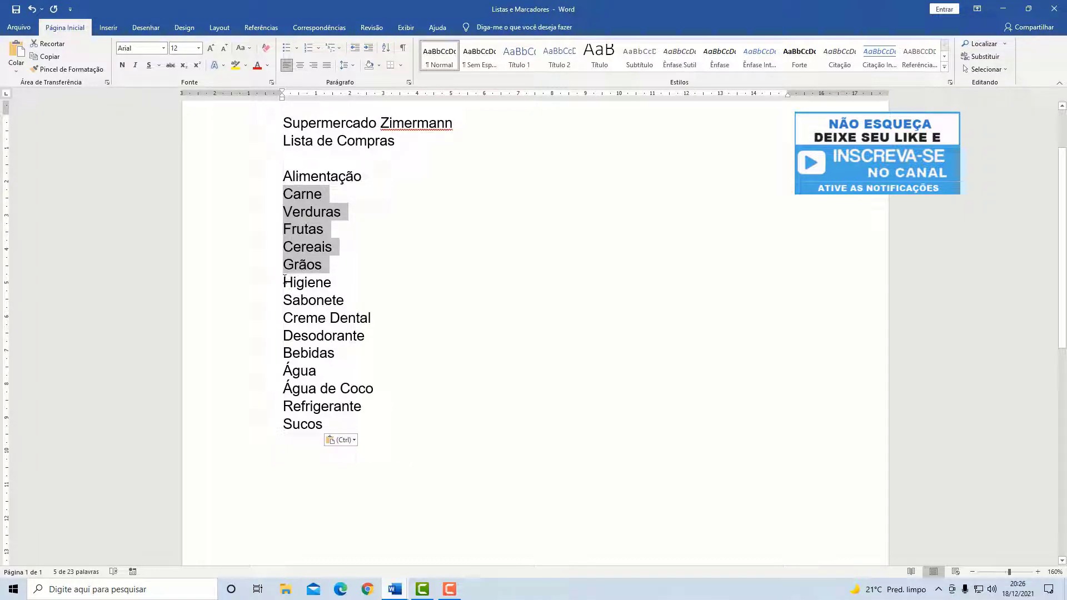
{"action": "left_click_drag", "start_coordinate": [284, 281], "coordinate": [335, 281]}
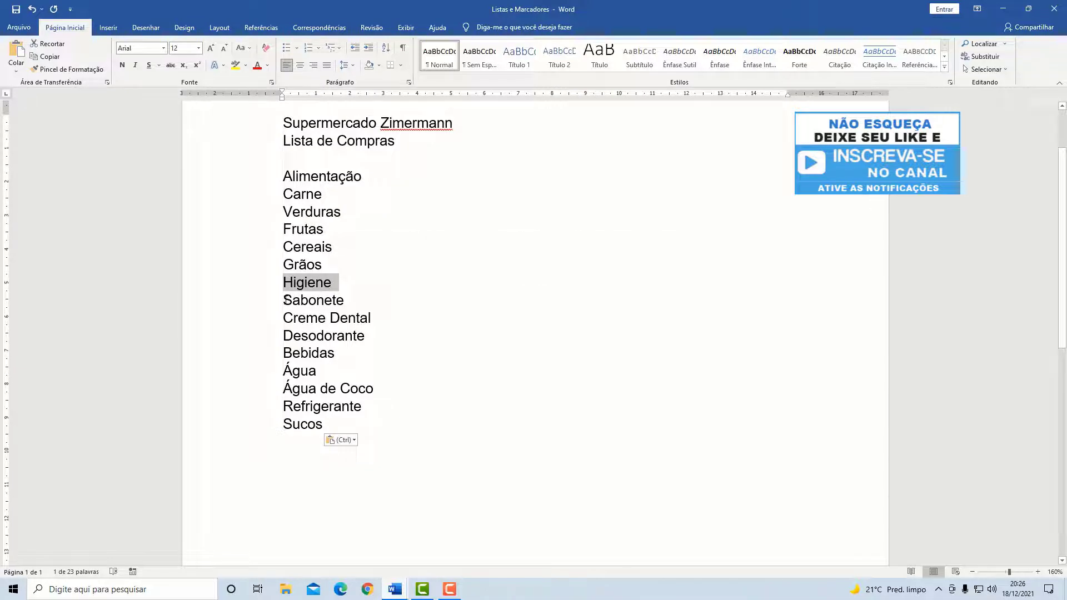
{"action": "left_click_drag", "start_coordinate": [284, 300], "coordinate": [335, 335]}
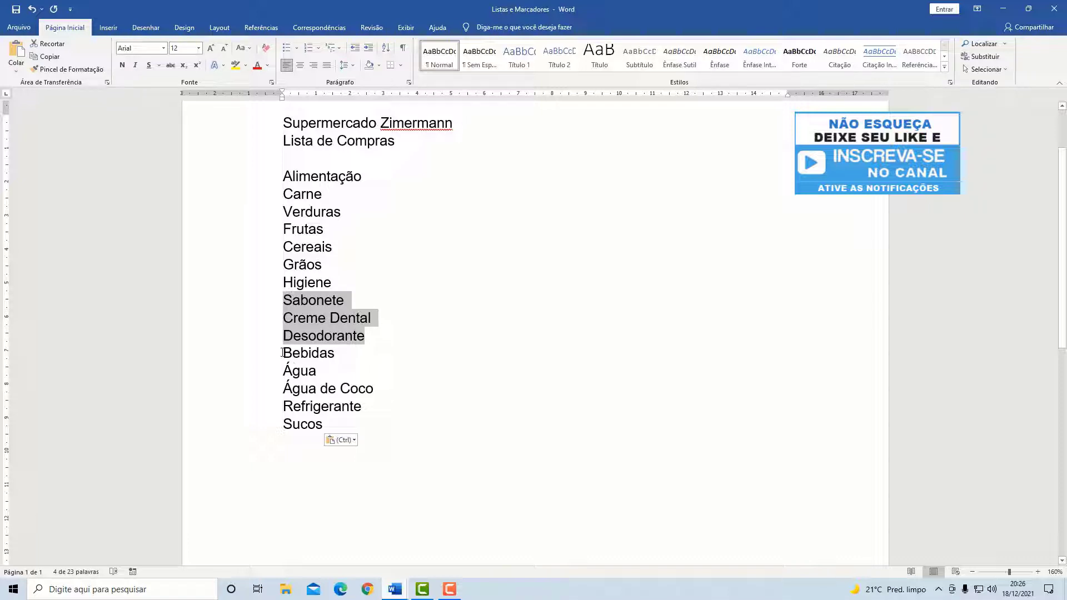
{"action": "left_click_drag", "start_coordinate": [282, 352], "coordinate": [312, 421]}
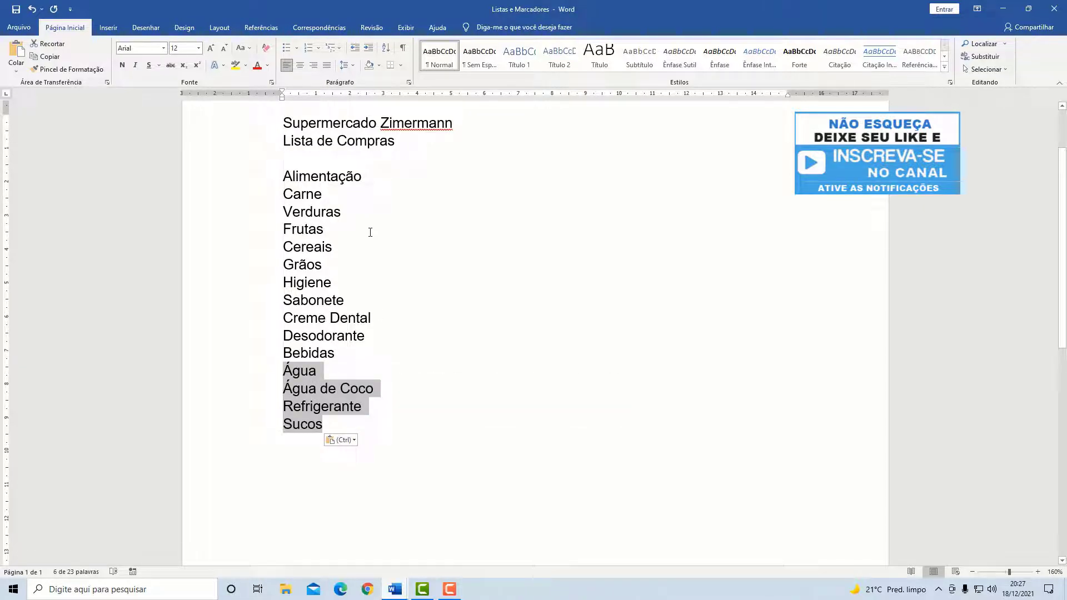
{"action": "left_click", "coordinate": [364, 223]}
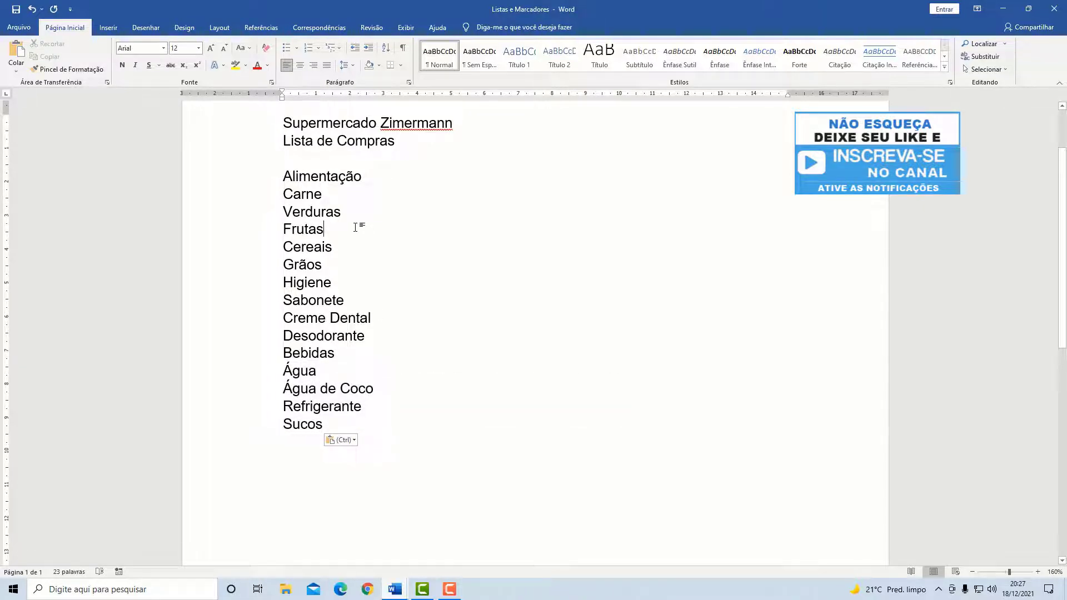
{"action": "left_click", "coordinate": [295, 194]}
{"action": "left_click_drag", "start_coordinate": [302, 194], "coordinate": [321, 267]}
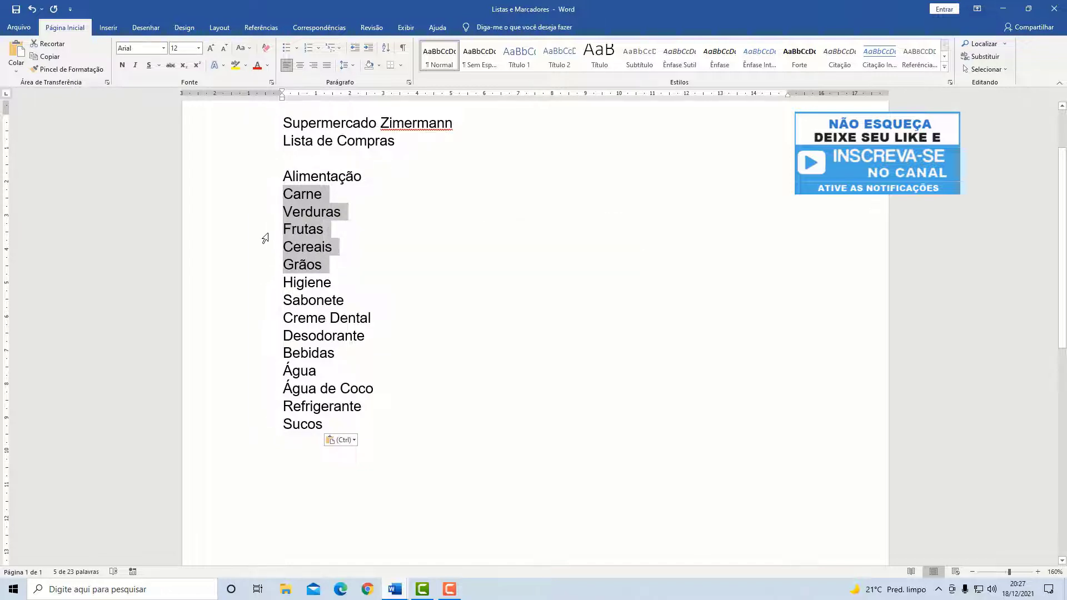
{"action": "left_click", "coordinate": [304, 229]}
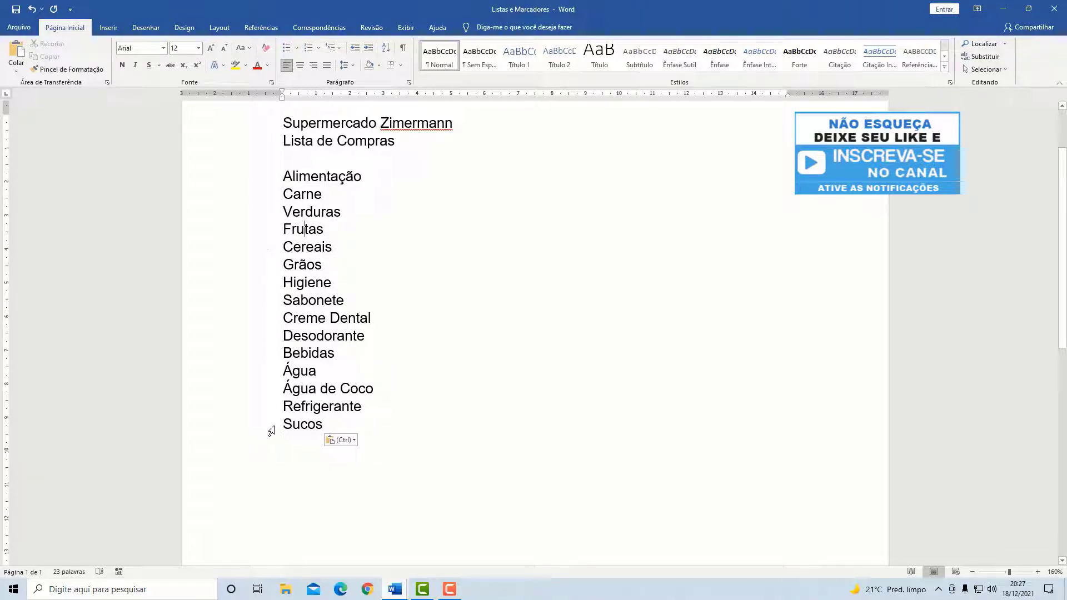
Step: Review the multilevel list formats available for the lines from Alimentação to Sucos, without applying one
{"action": "left_click", "coordinate": [246, 160]}
{"action": "left_click_drag", "start_coordinate": [301, 176], "coordinate": [310, 424]}
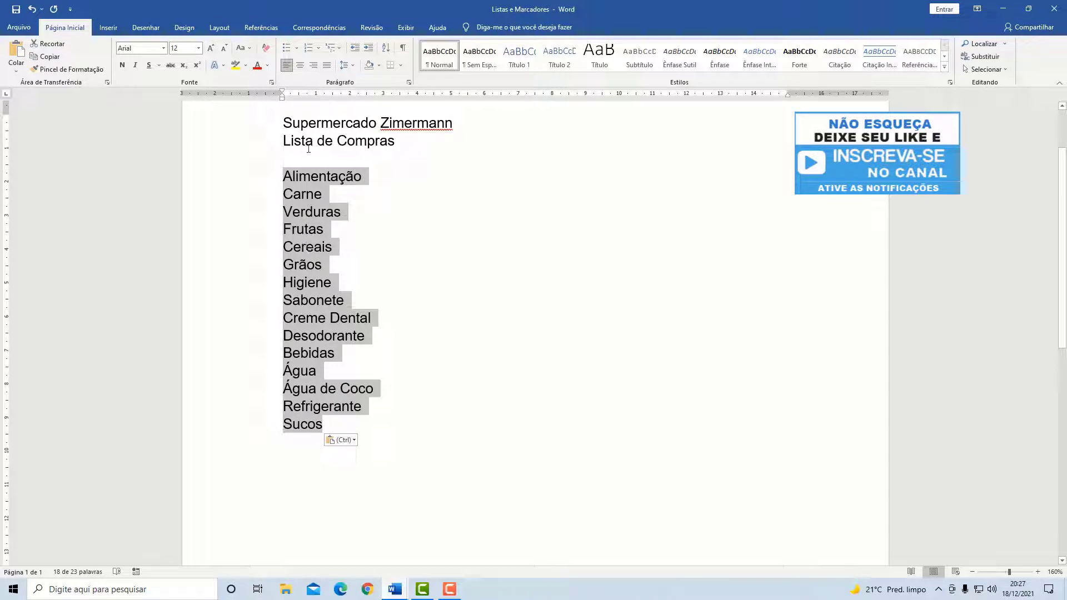
{"action": "left_click", "coordinate": [337, 49]}
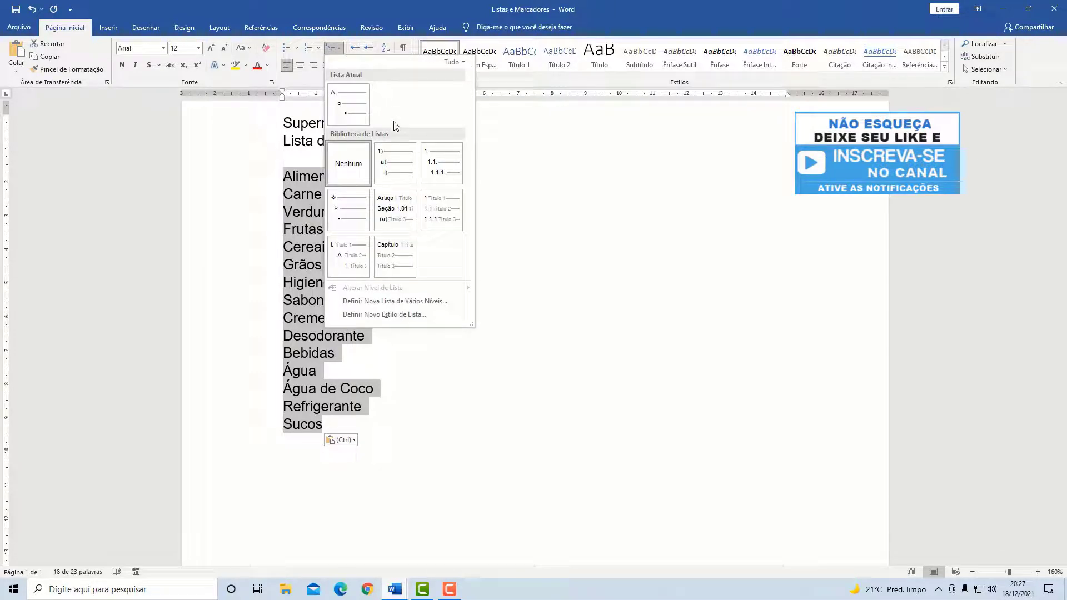
{"action": "mouse_move", "coordinate": [441, 168]}
{"action": "left_click", "coordinate": [526, 289]}
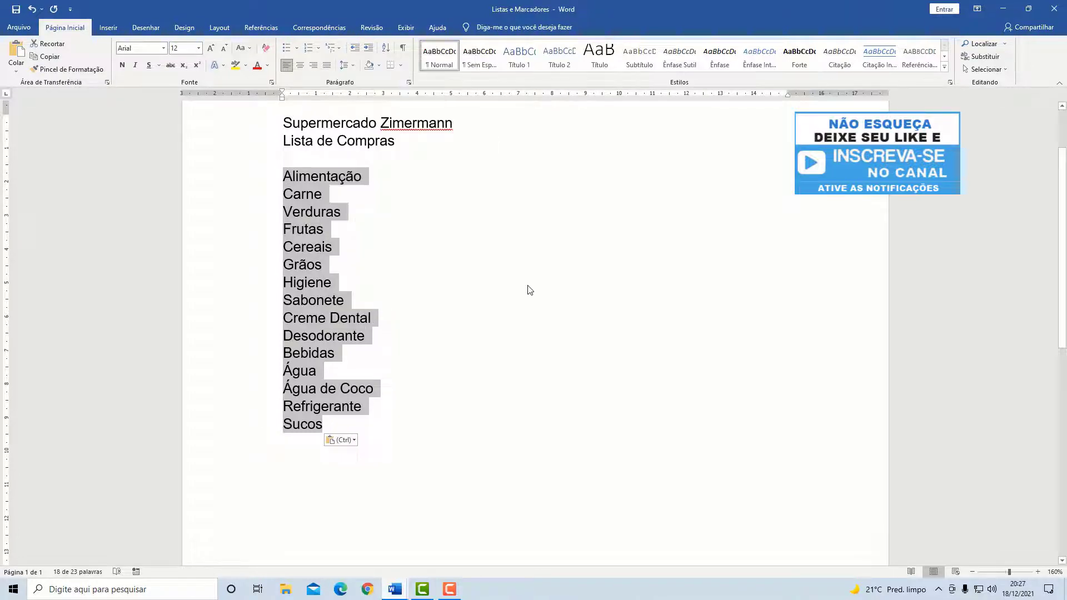
{"action": "left_click", "coordinate": [420, 249]}
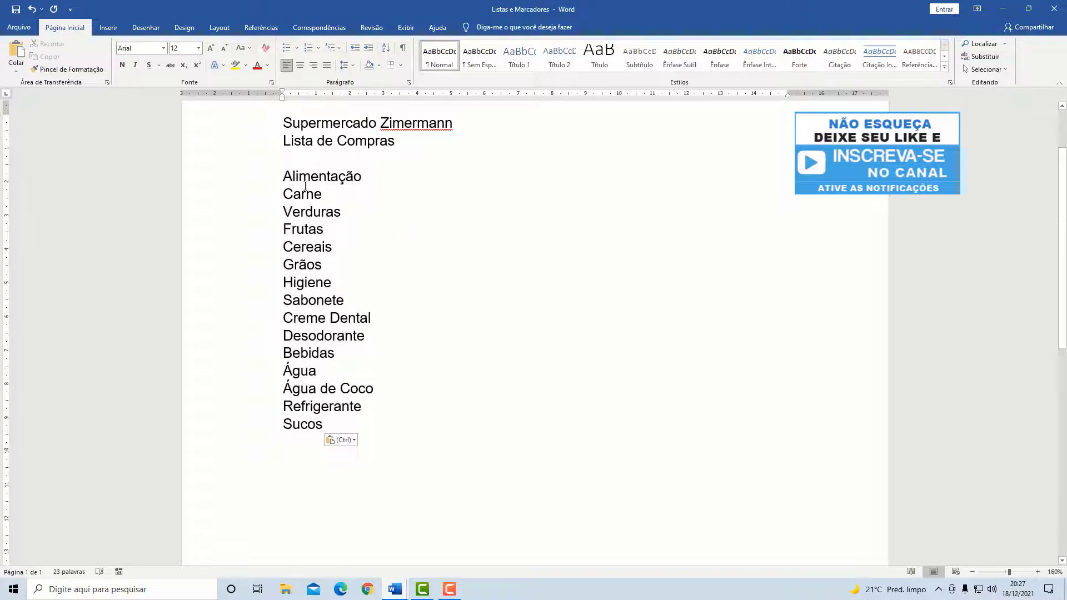
Step: Apply the 1., 1.1., 1.1.1. multilevel list format to all lines from Alimentação to Sucos
{"action": "left_click_drag", "start_coordinate": [306, 181], "coordinate": [311, 405]}
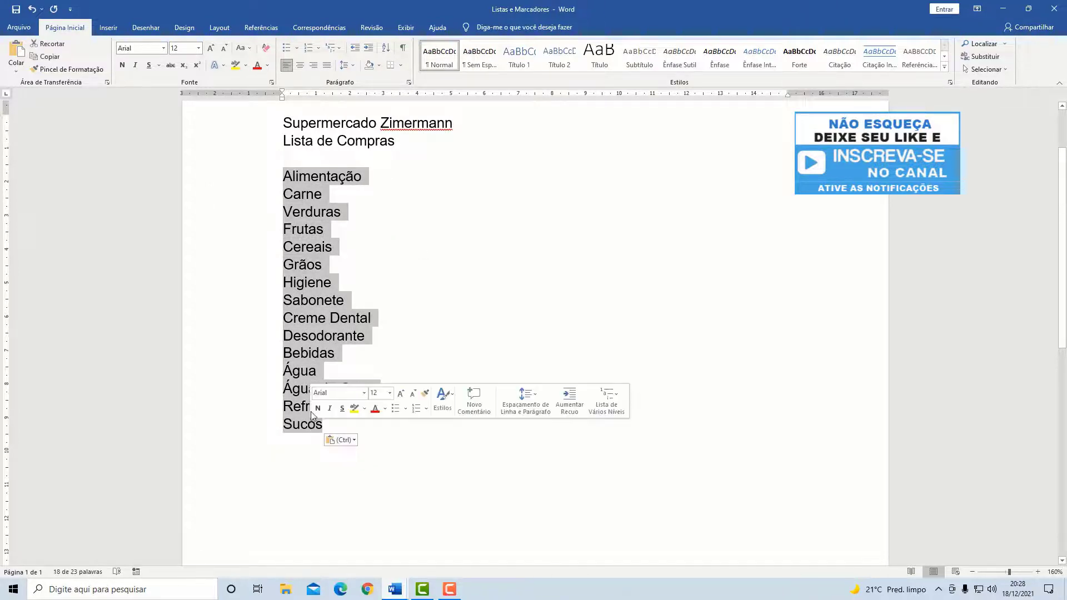
{"action": "left_click", "coordinate": [337, 51]}
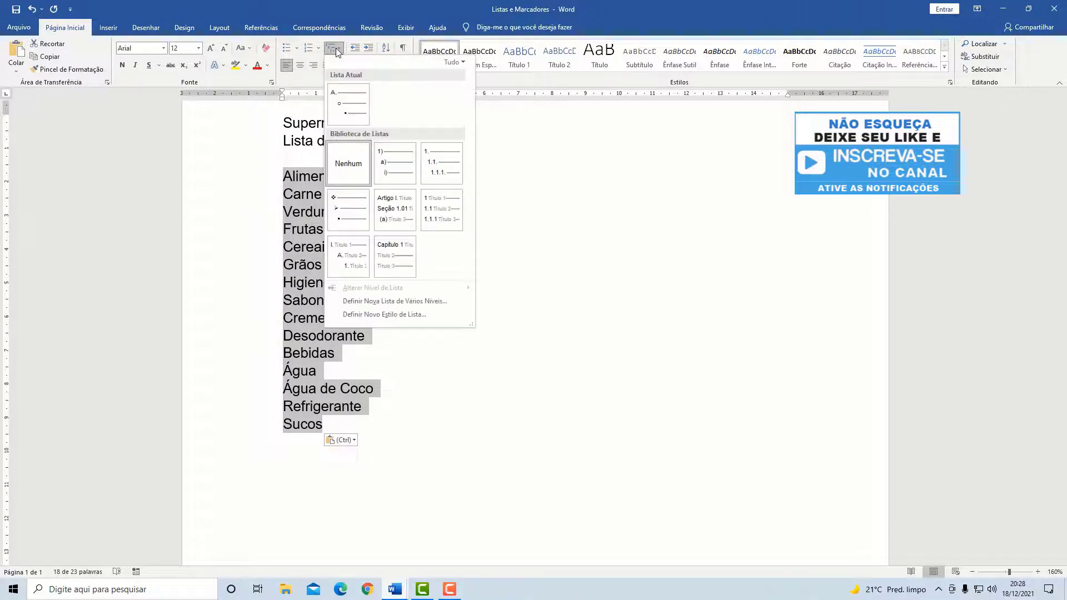
{"action": "left_click", "coordinate": [439, 164]}
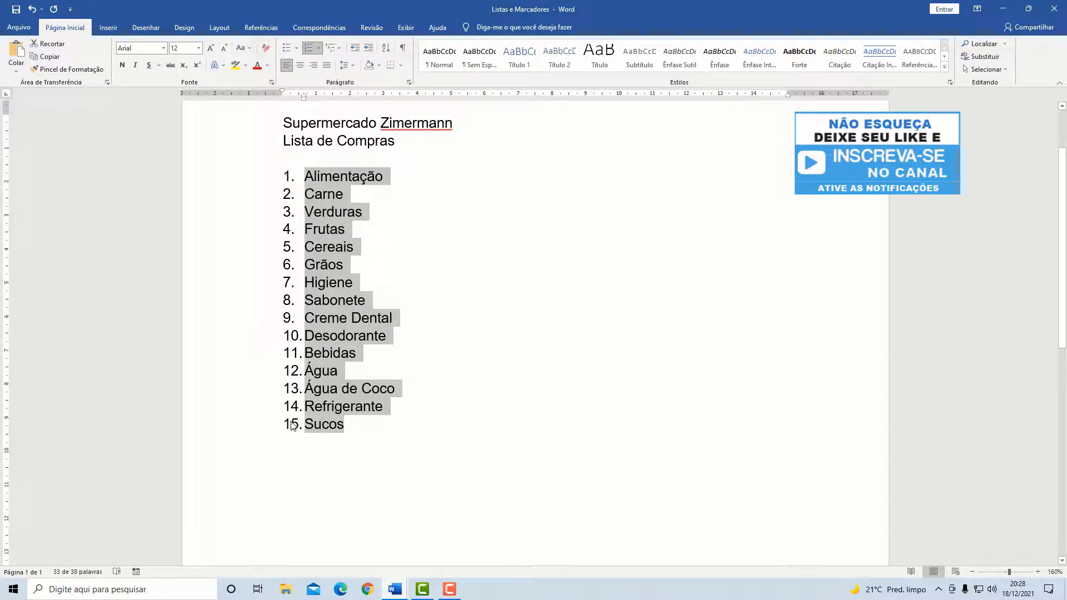
{"action": "left_click", "coordinate": [382, 216]}
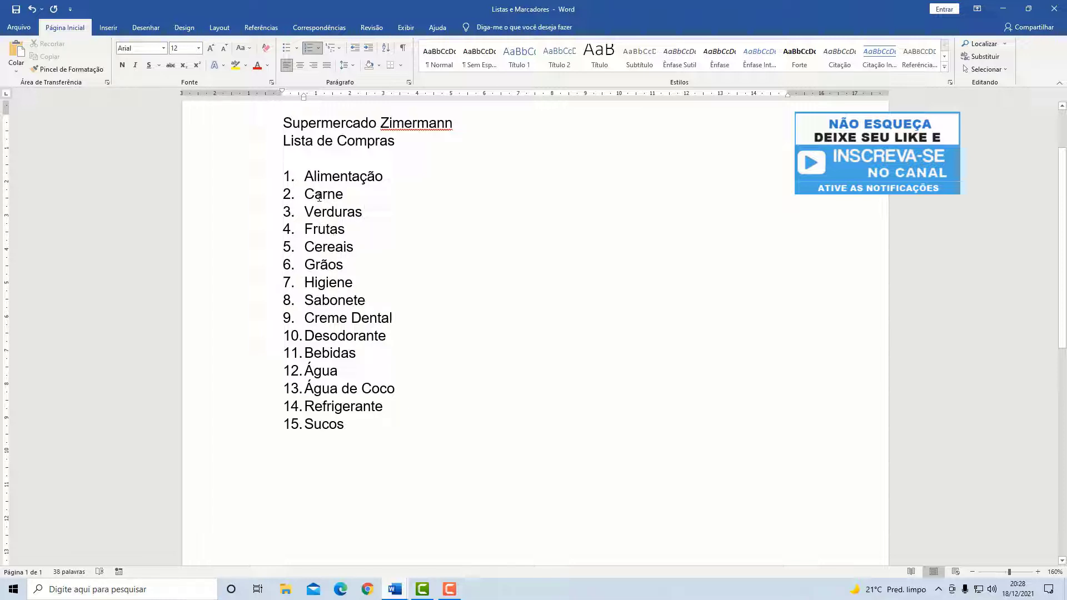
Step: Demote Carne, Verduras, Frutas, Cereais and Grãos to second-level items under Alimentação
{"action": "left_click_drag", "start_coordinate": [321, 194], "coordinate": [340, 263]}
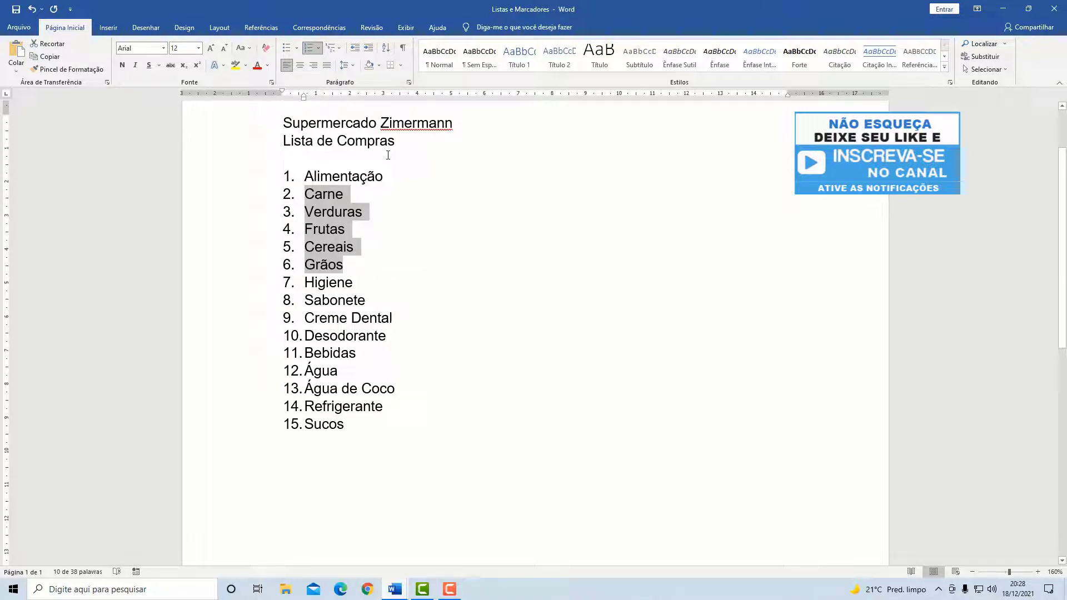
{"action": "key", "text": "Tab"}
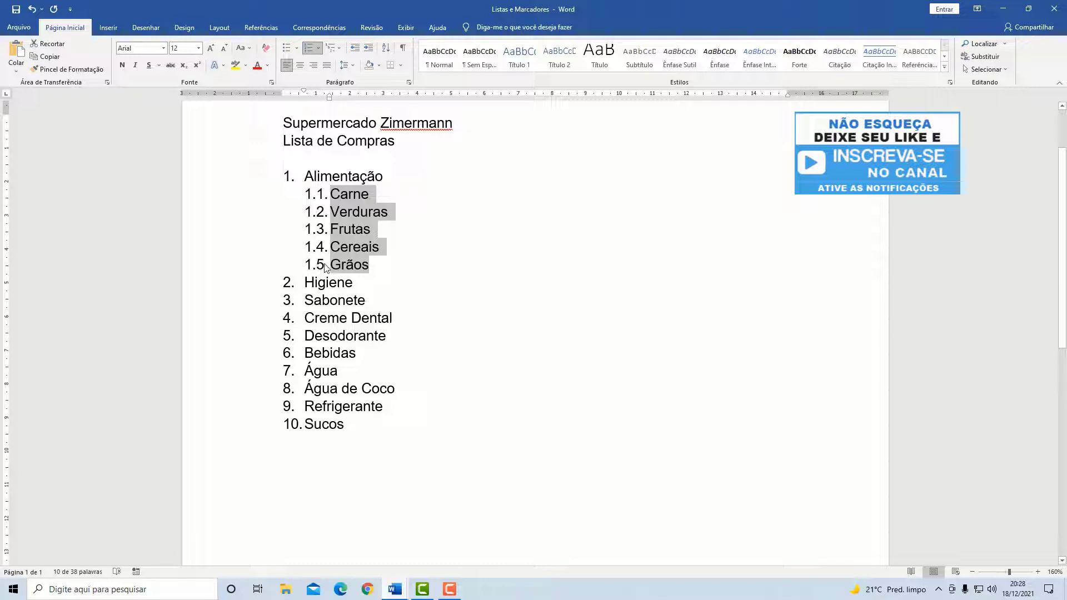
{"action": "left_click", "coordinate": [387, 278]}
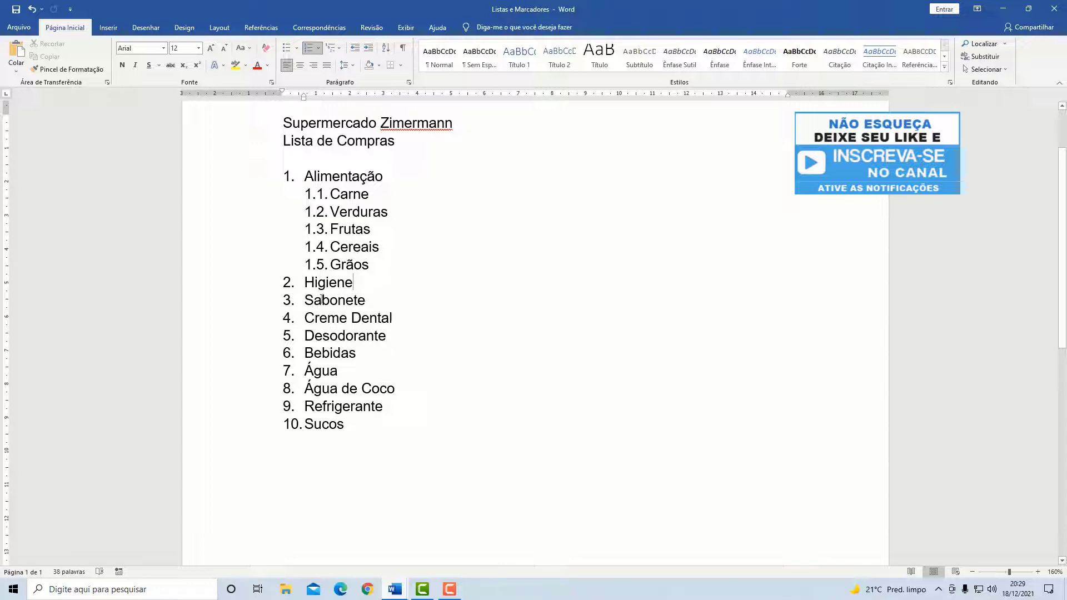
Step: Demote Sabonete, Creme Dental and Desodorante to second level under Higiene, and Água through Sucos to second level under Bebidas
{"action": "left_click_drag", "start_coordinate": [322, 302], "coordinate": [327, 332]}
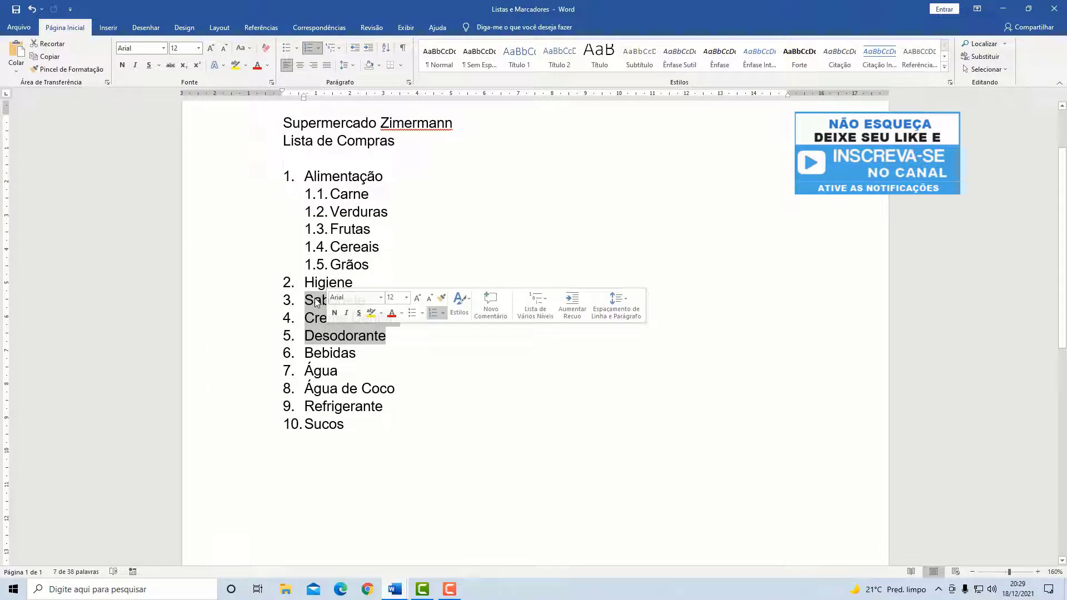
{"action": "key", "text": "Tab"}
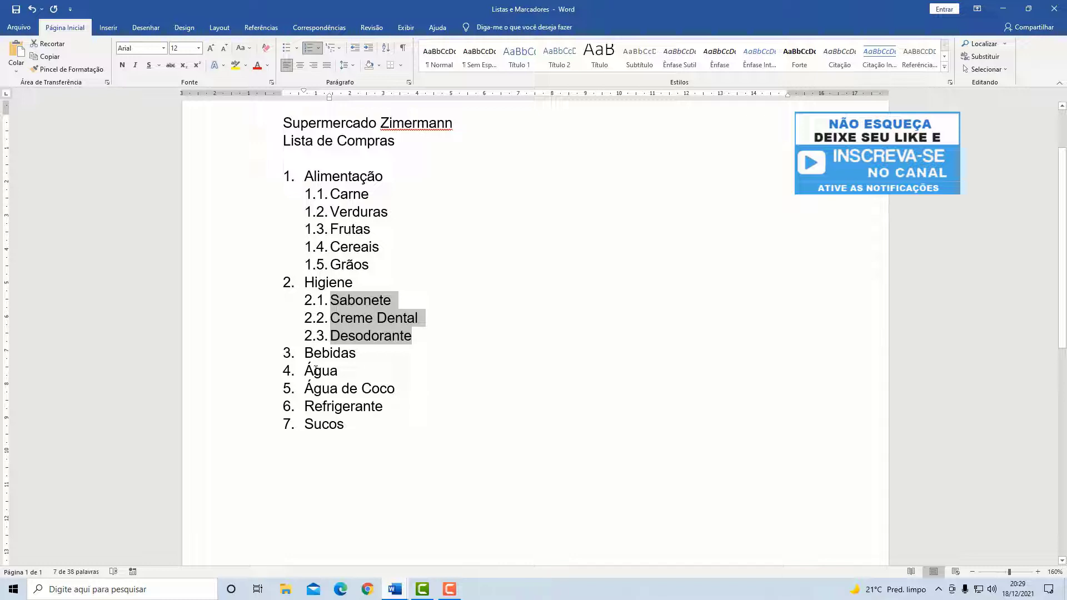
{"action": "left_click_drag", "start_coordinate": [315, 370], "coordinate": [329, 423]}
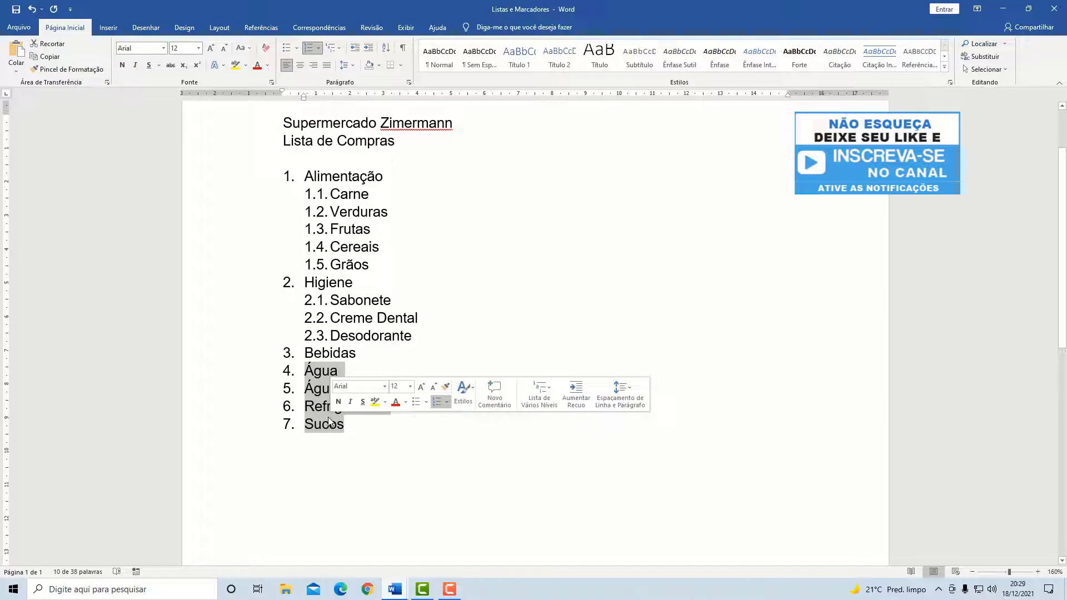
{"action": "key", "text": "Tab"}
{"action": "left_click", "coordinate": [352, 375]}
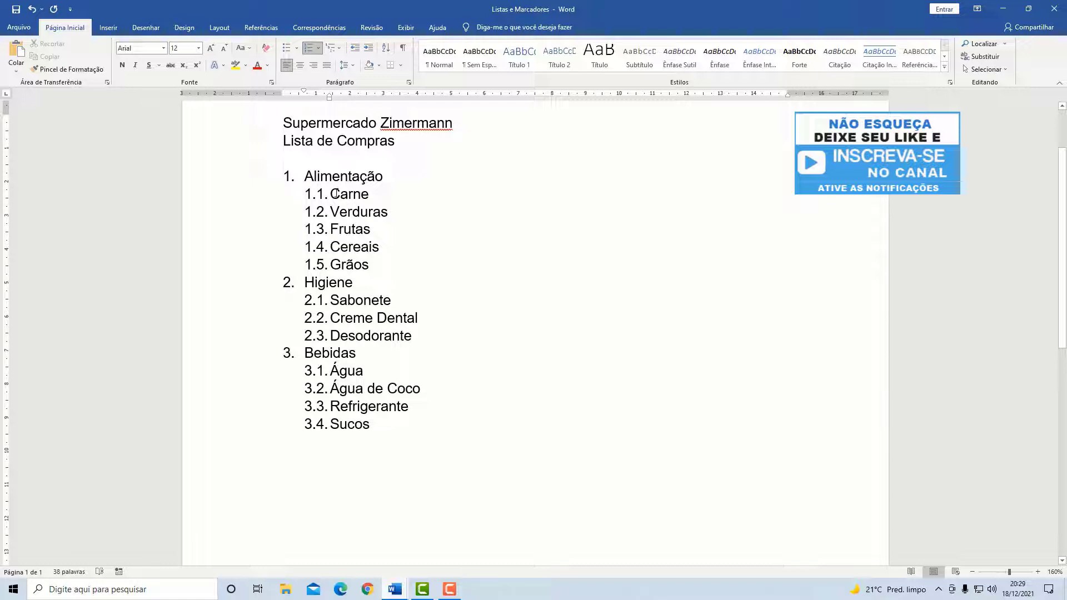
Step: Undo the second-level demotions of the items under Bebidas, Higiene and Alimentação
{"action": "left_click_drag", "start_coordinate": [331, 194], "coordinate": [338, 262]}
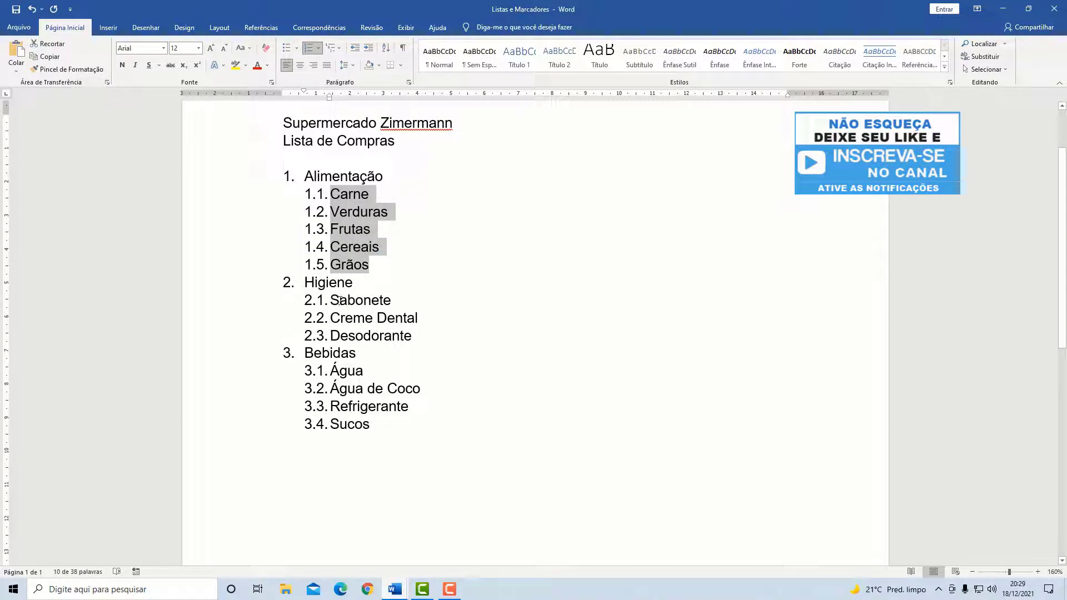
{"action": "left_click_drag", "start_coordinate": [340, 300], "coordinate": [411, 336]}
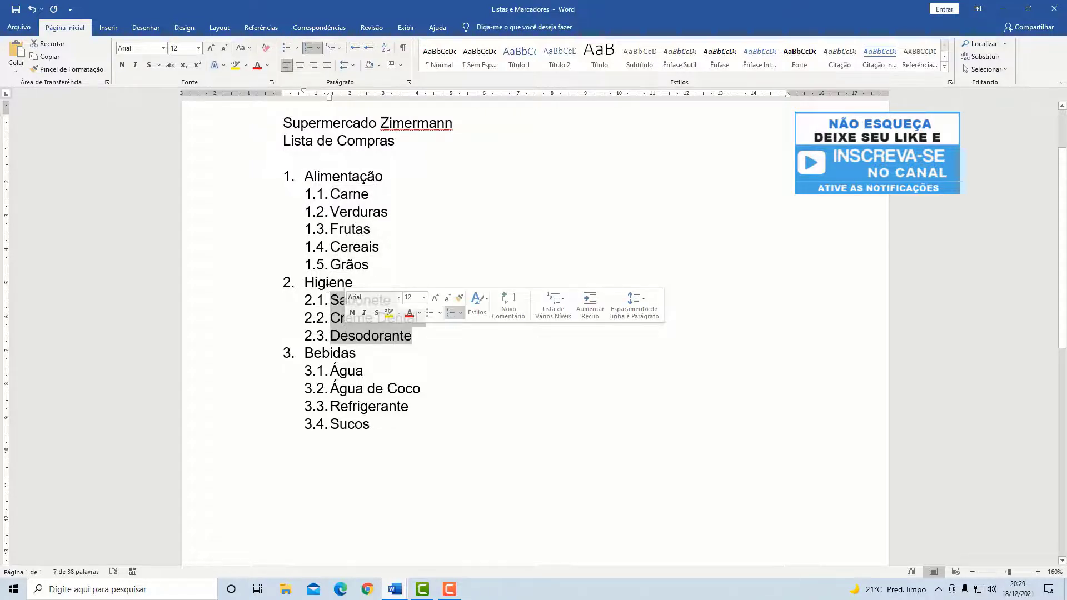
{"action": "left_click", "coordinate": [296, 352]}
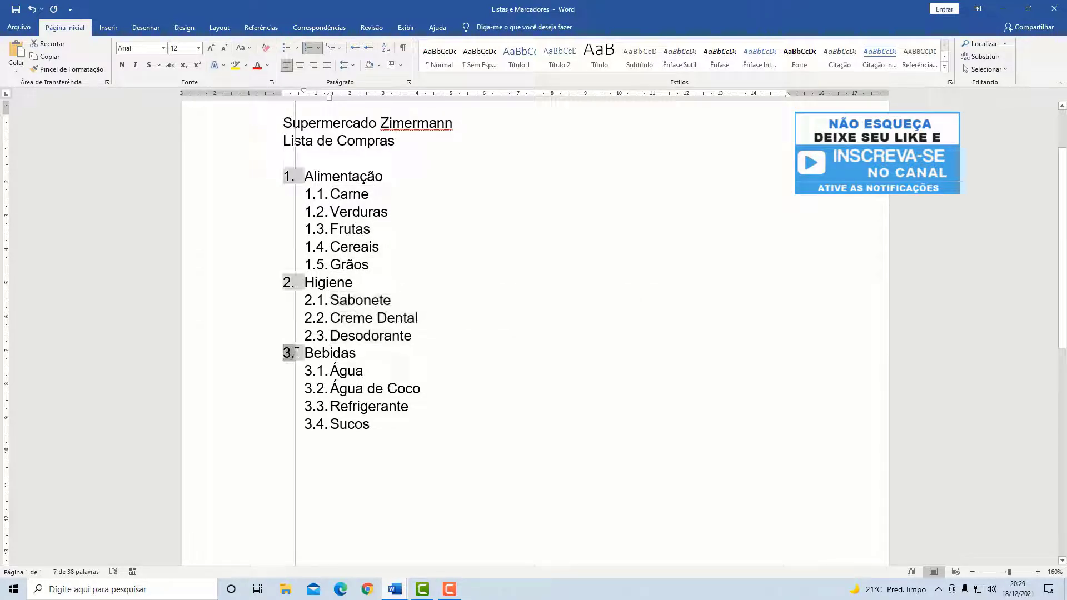
{"action": "left_click_drag", "start_coordinate": [330, 353], "coordinate": [356, 427]}
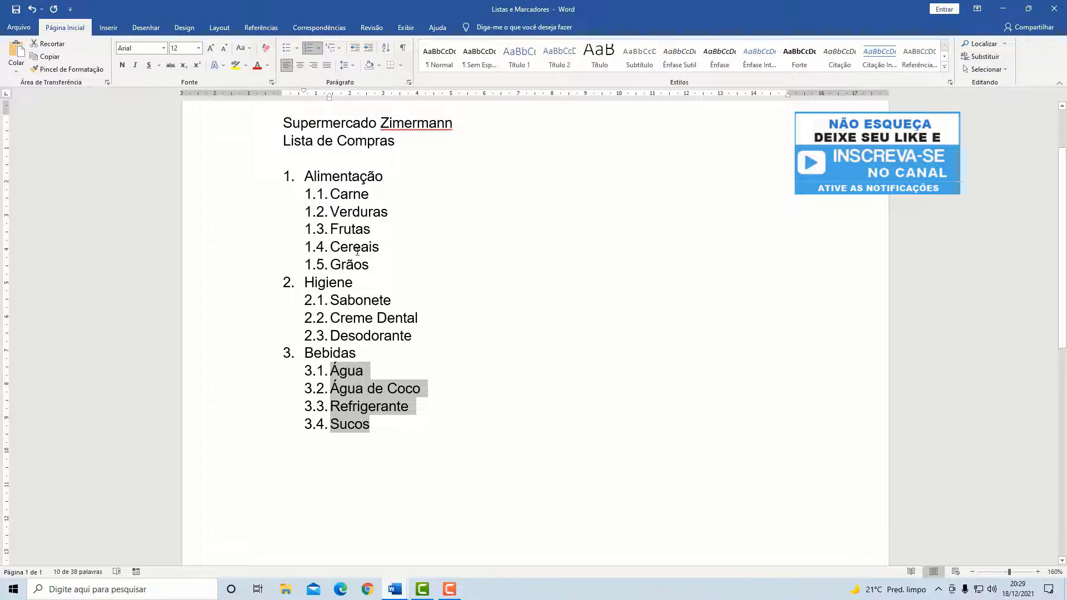
{"action": "key", "text": "shift+Tab"}
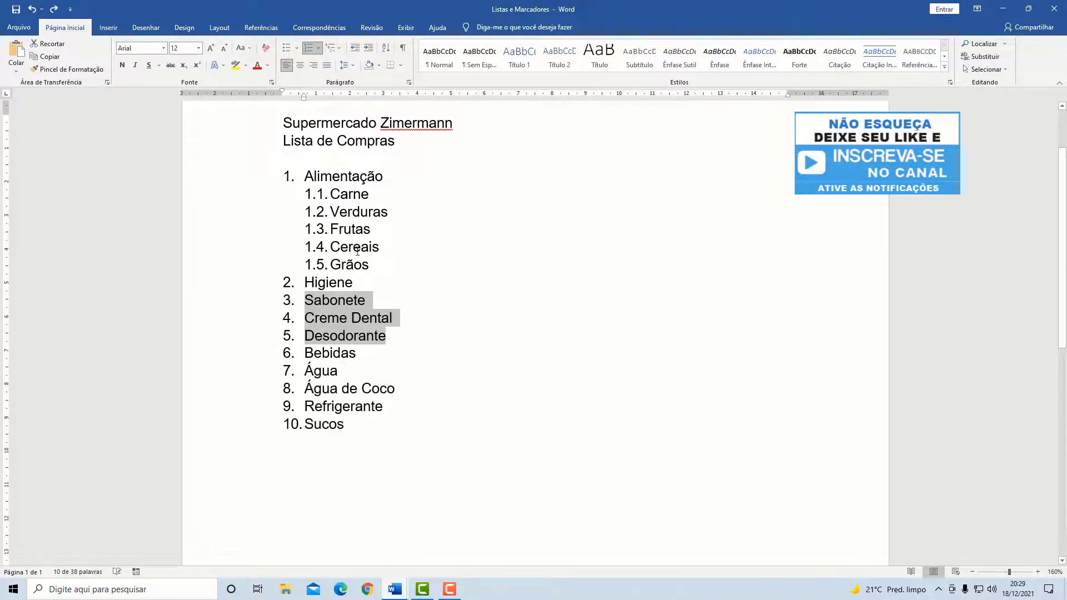
{"action": "key", "text": "shift+Tab"}
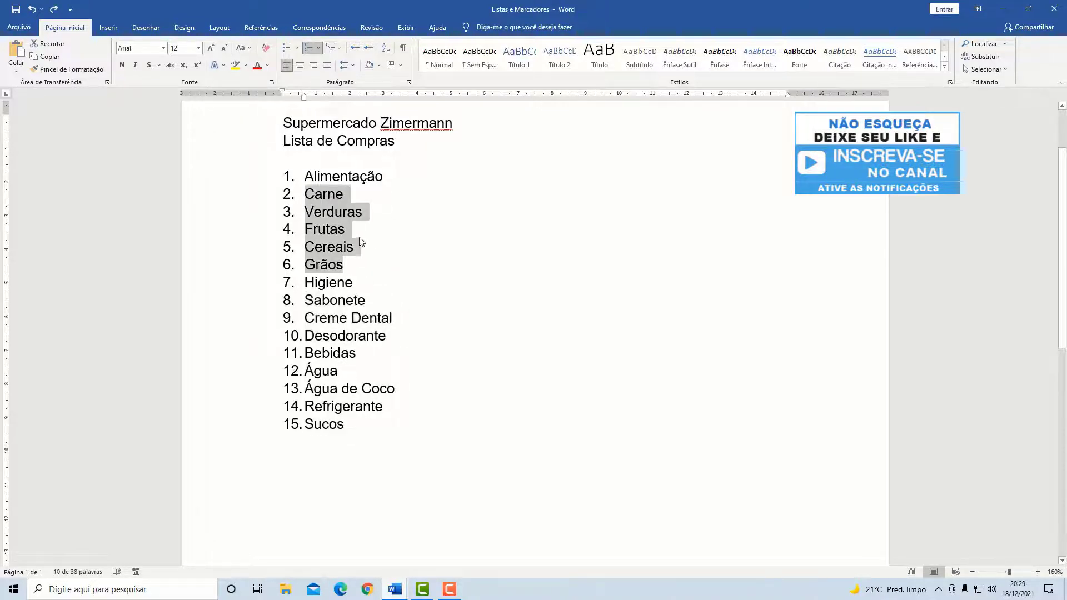
{"action": "left_click", "coordinate": [364, 236]}
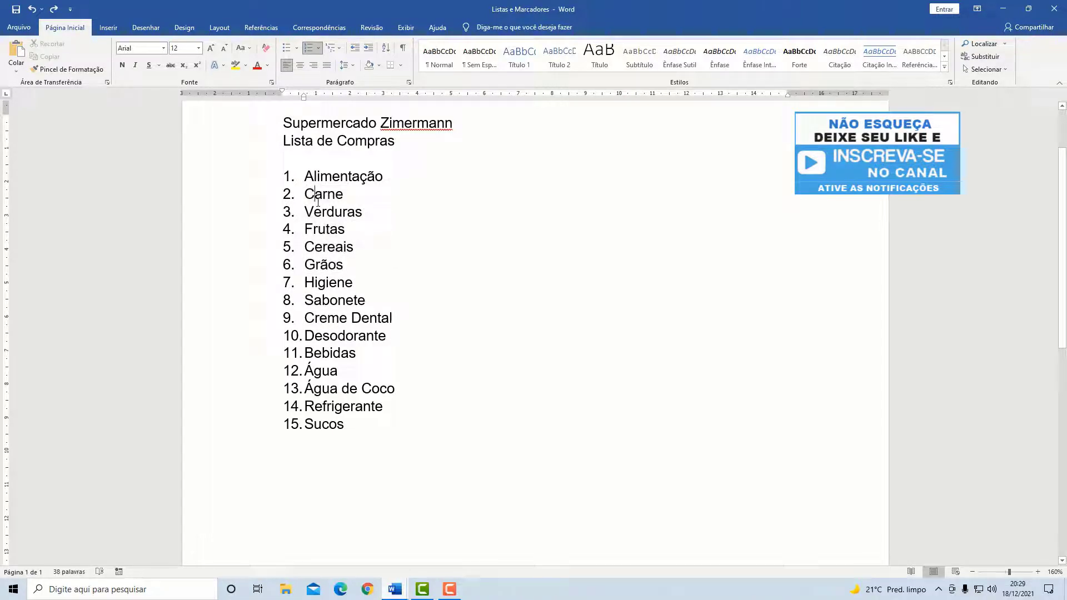
Step: Increase the indent of Carne, Verduras, Frutas, Cereais and Grãos to make them second-level items under Alimentação
{"action": "left_click_drag", "start_coordinate": [316, 195], "coordinate": [331, 267]}
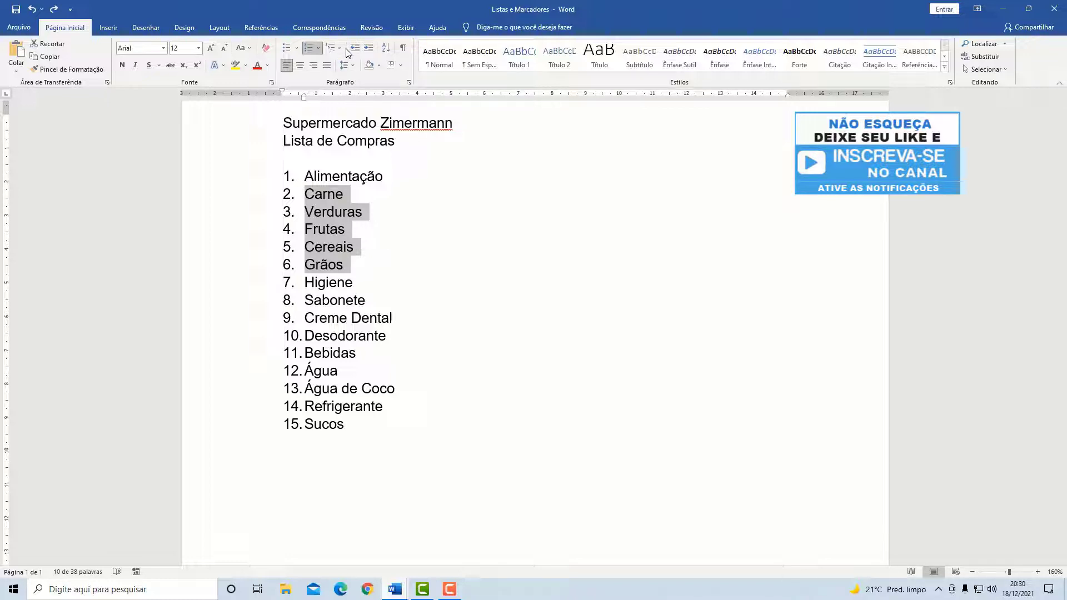
{"action": "left_click_drag", "start_coordinate": [345, 39], "coordinate": [381, 56]}
{"action": "left_click", "coordinate": [369, 47]}
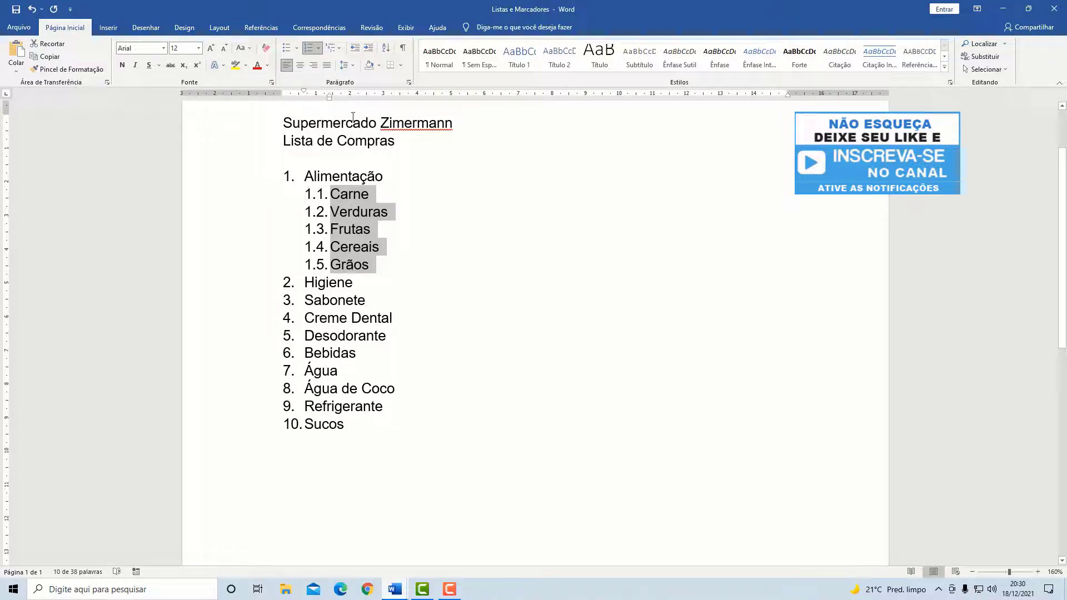
Step: Promote Carne through Grãos to the first level, and demote them again down to the fifth level
{"action": "left_click", "coordinate": [355, 49]}
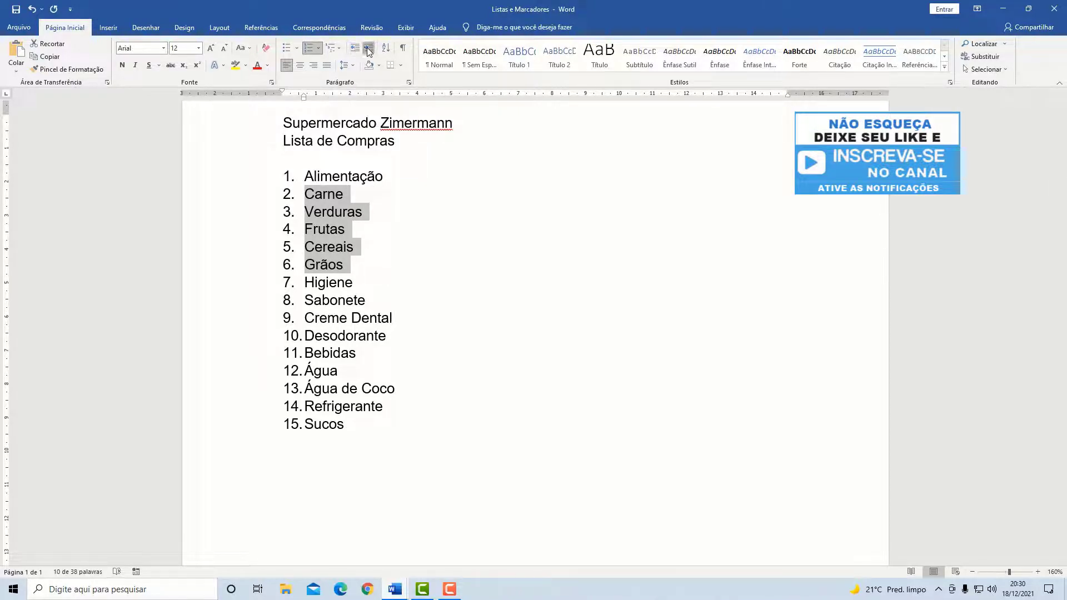
{"action": "left_click", "coordinate": [368, 49]}
{"action": "left_click", "coordinate": [369, 50]}
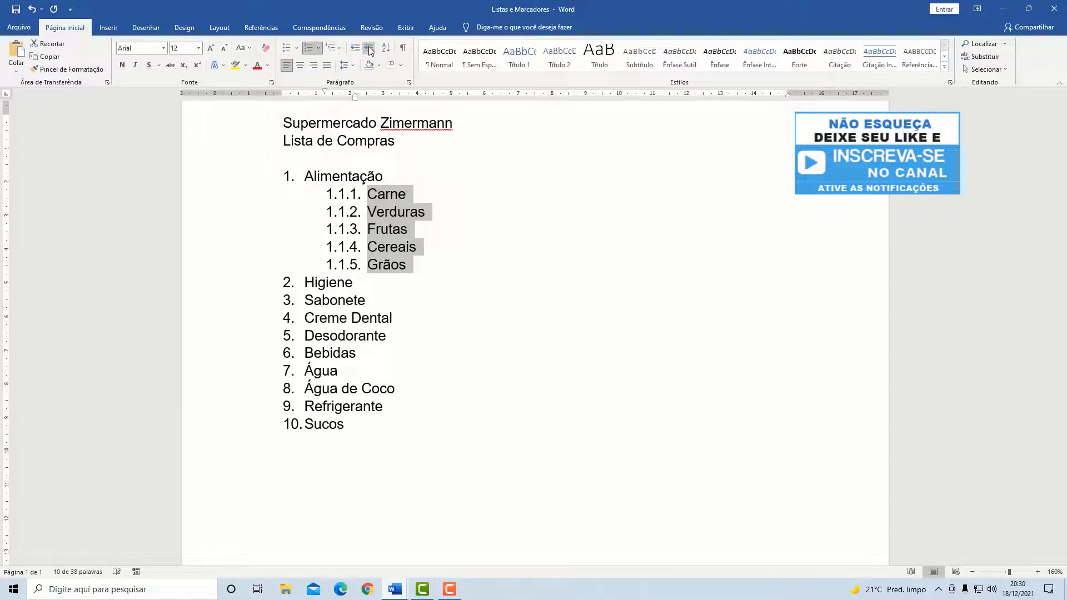
{"action": "left_click", "coordinate": [369, 50]}
{"action": "left_click", "coordinate": [369, 50]}
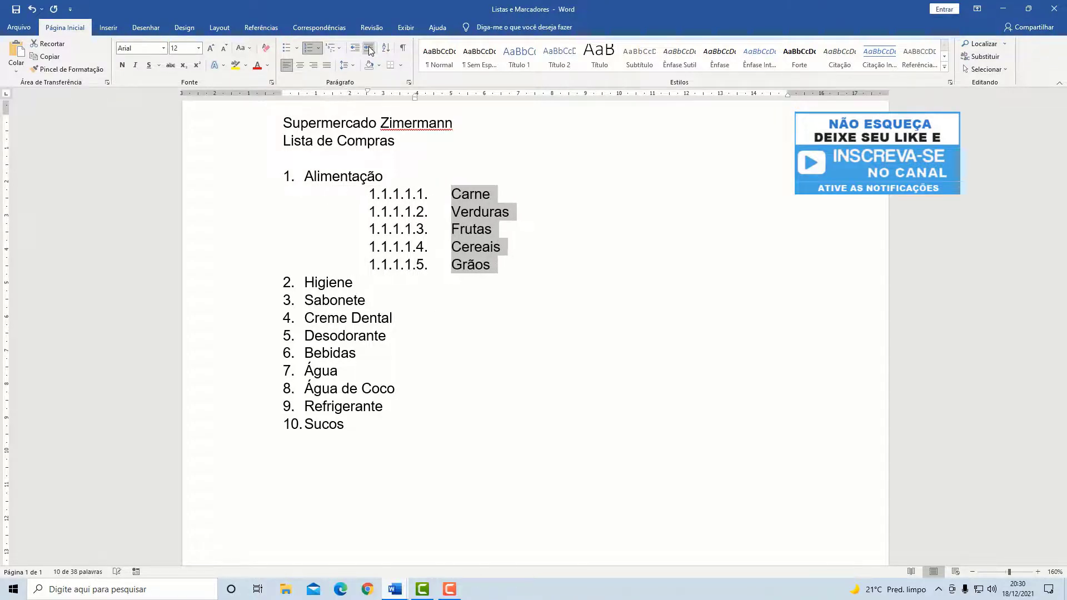
Step: Promote Carne through Grãos back to the first level, and return them to second-level items under Alimentação
{"action": "left_click", "coordinate": [355, 49]}
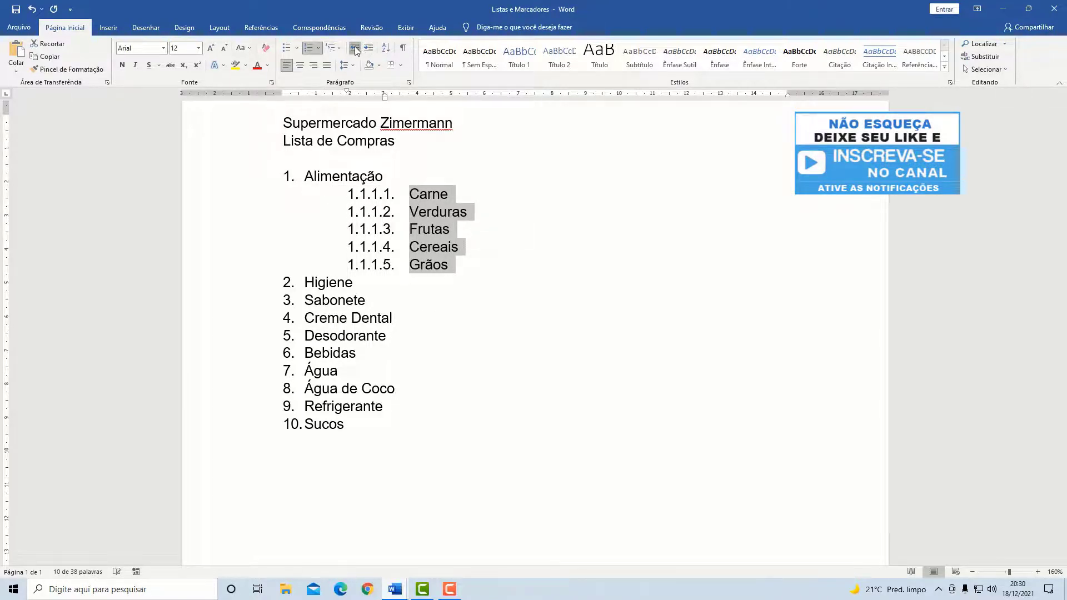
{"action": "left_click", "coordinate": [355, 49]}
{"action": "left_click", "coordinate": [356, 49]}
{"action": "left_click", "coordinate": [355, 49]}
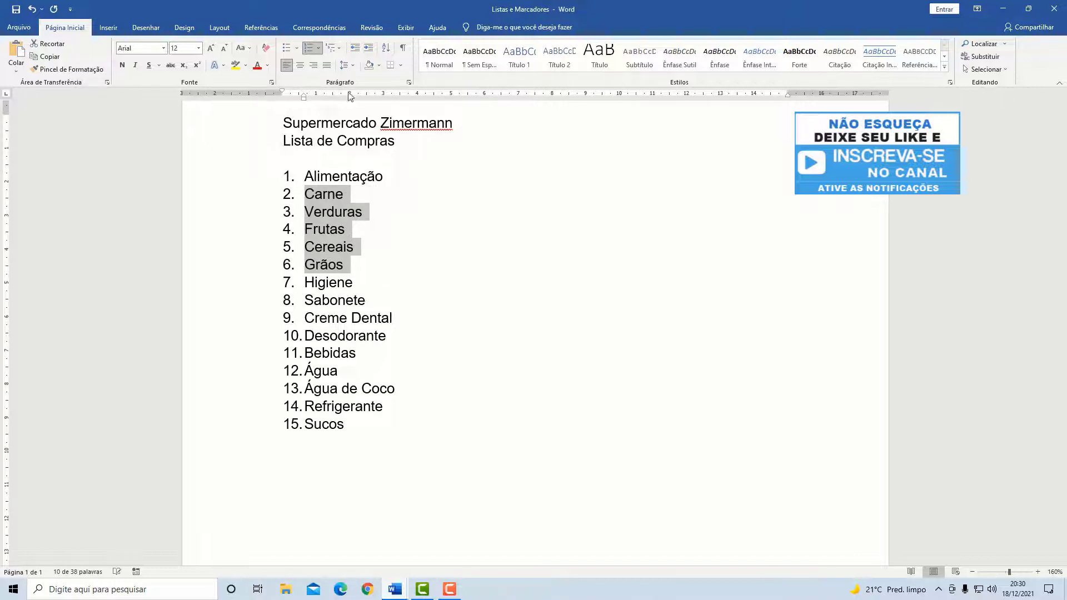
{"action": "left_click", "coordinate": [369, 52]}
{"action": "left_click", "coordinate": [339, 222]}
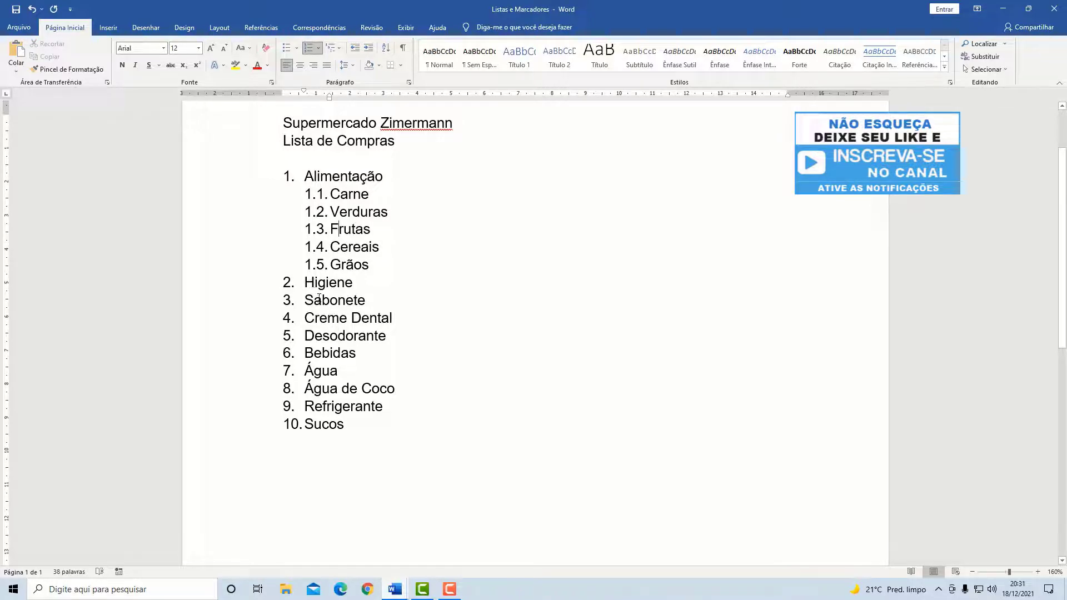
Step: Increase the indent of Sabonete through Desodorante under Higiene and of Água through Sucos under Bebidas to make them second-level items
{"action": "left_click_drag", "start_coordinate": [325, 303], "coordinate": [341, 339]}
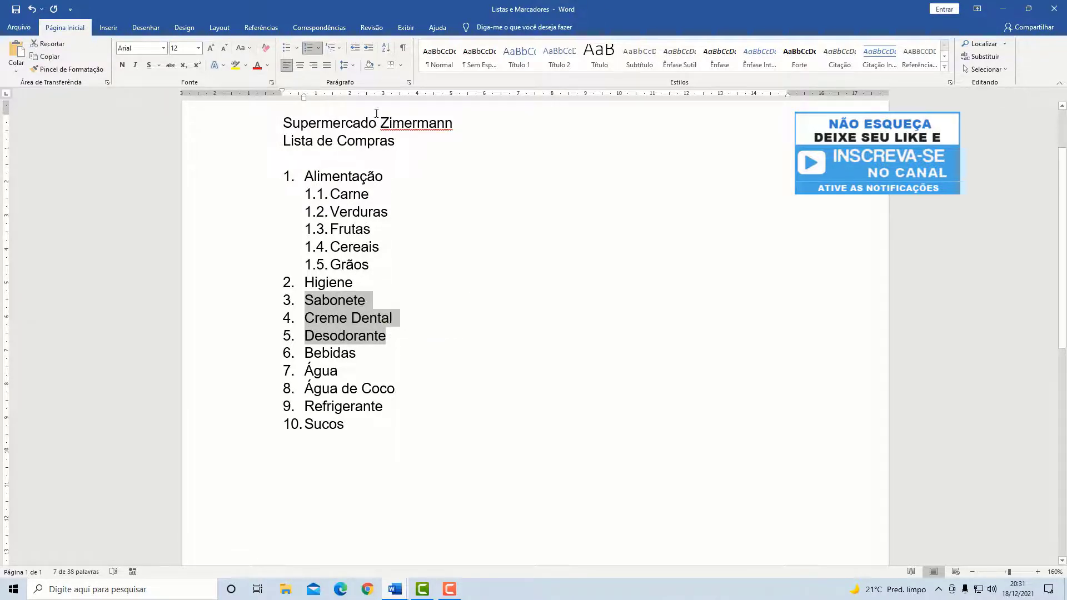
{"action": "left_click", "coordinate": [369, 48]}
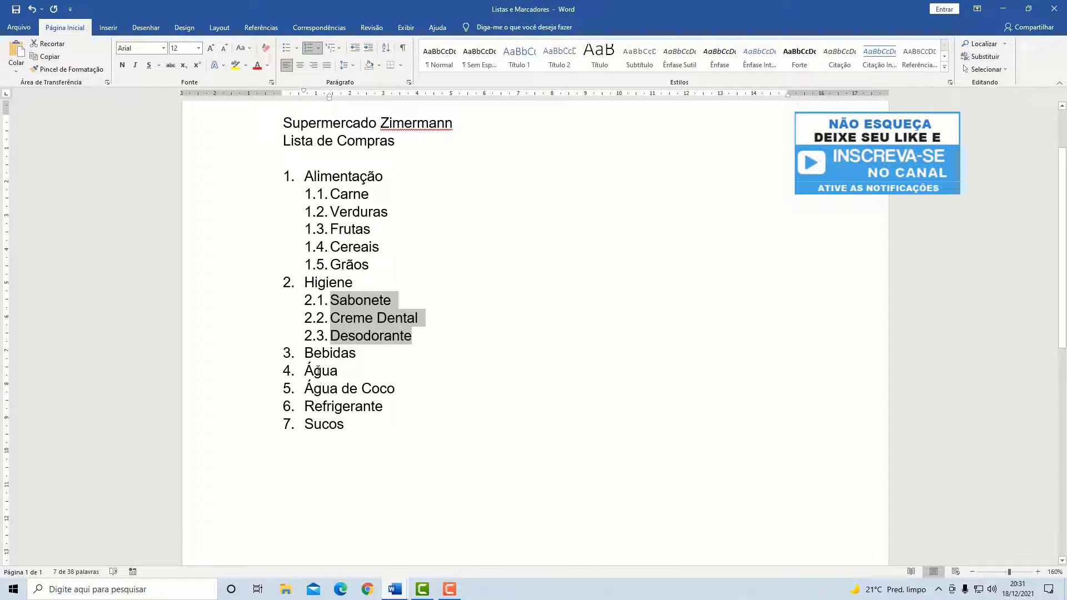
{"action": "left_click_drag", "start_coordinate": [317, 370], "coordinate": [338, 428]}
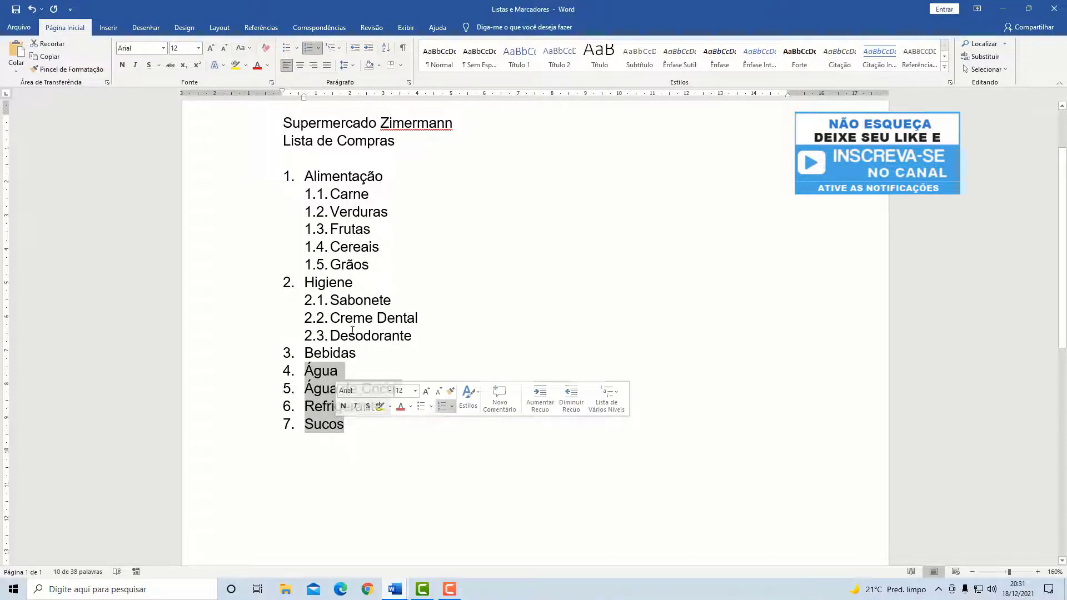
{"action": "left_click", "coordinate": [369, 49]}
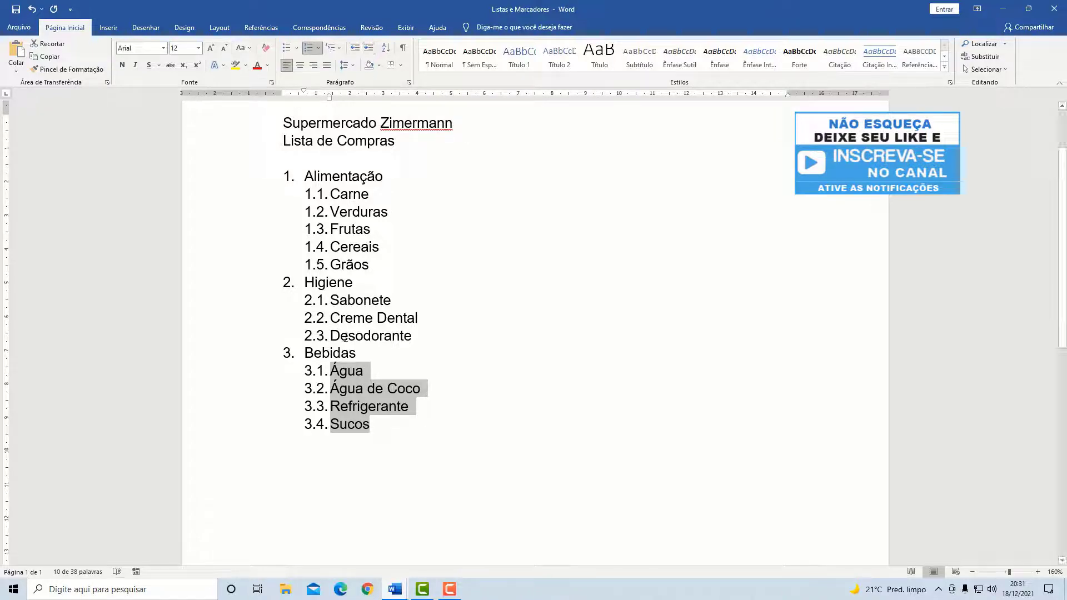
{"action": "left_click", "coordinate": [349, 250]}
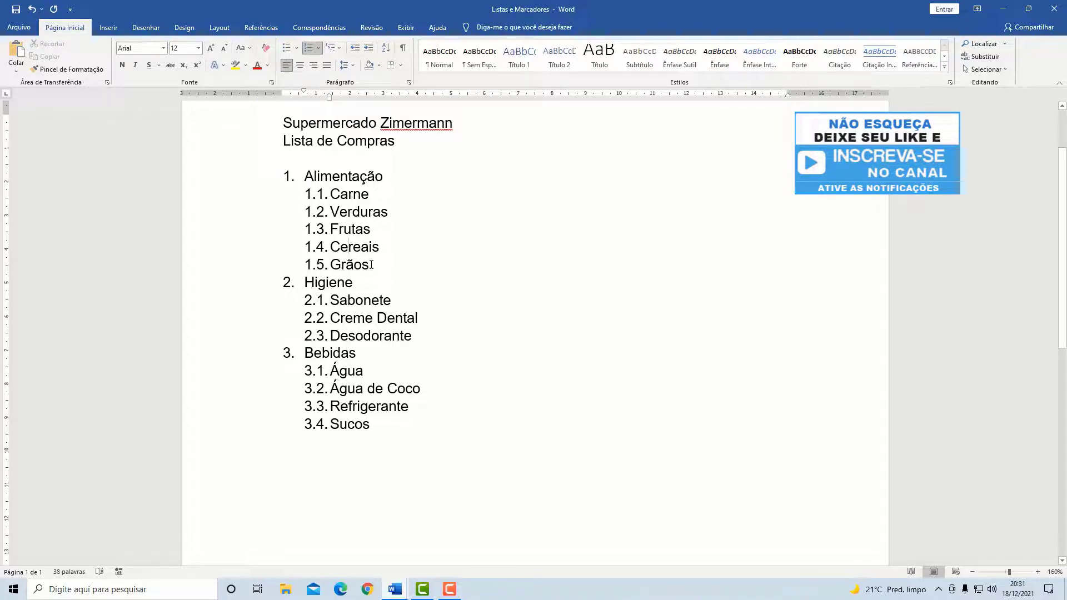
Step: Add Arroz and Feijão as second-level items after Grãos
{"action": "left_click", "coordinate": [371, 264]}
{"action": "key", "text": "Return"}
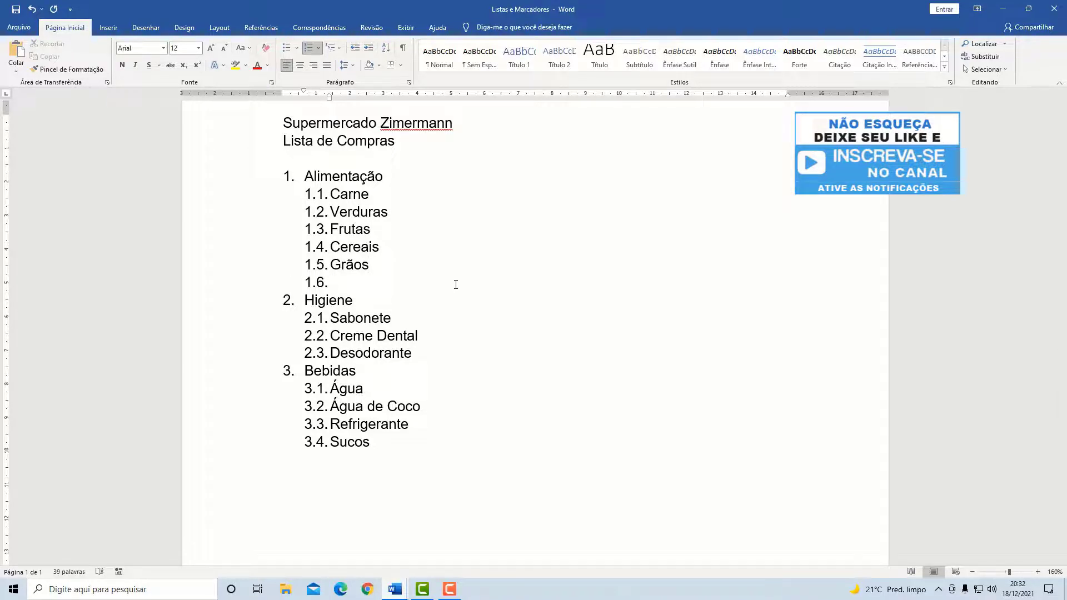
{"action": "type", "text": "Arroz"}
{"action": "key", "text": "Return"}
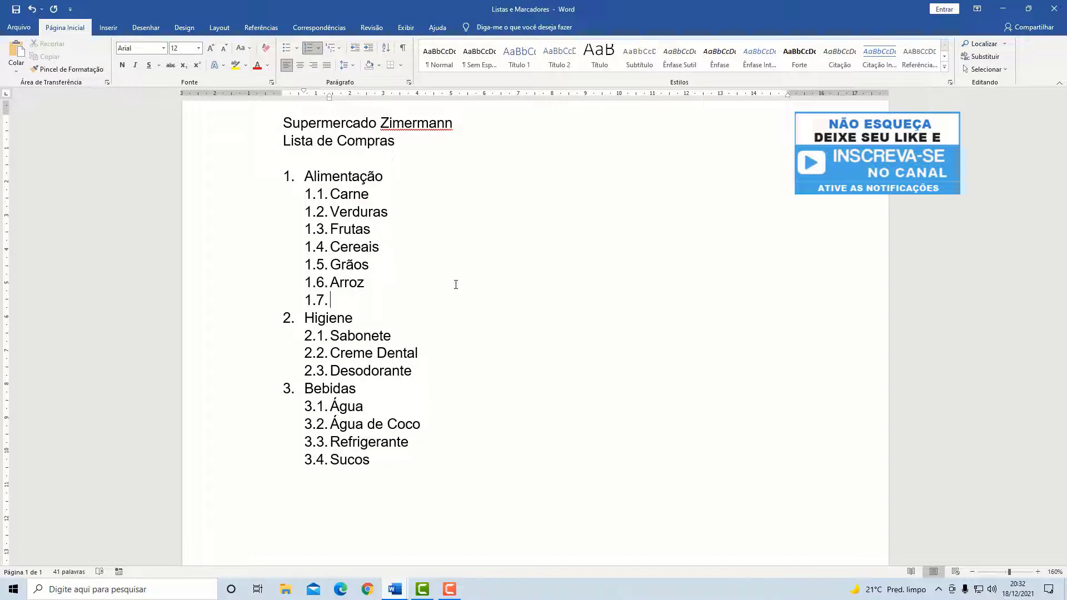
{"action": "type", "text": "Feijão"}
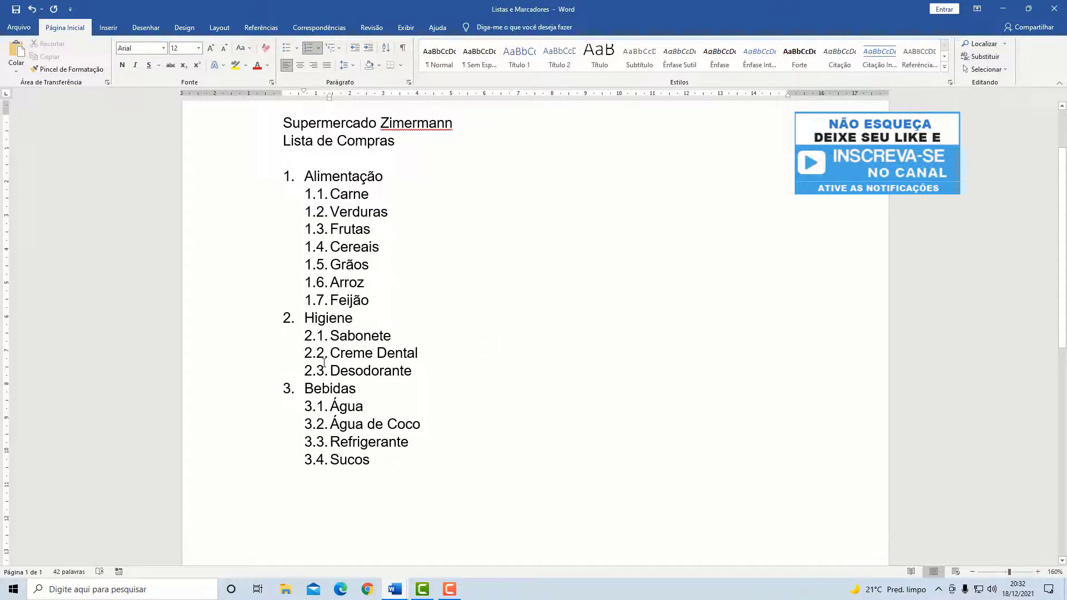
Step: Add Escova de Dente as a second-level item after Desodorante
{"action": "left_click", "coordinate": [416, 371]}
{"action": "key", "text": "Return"}
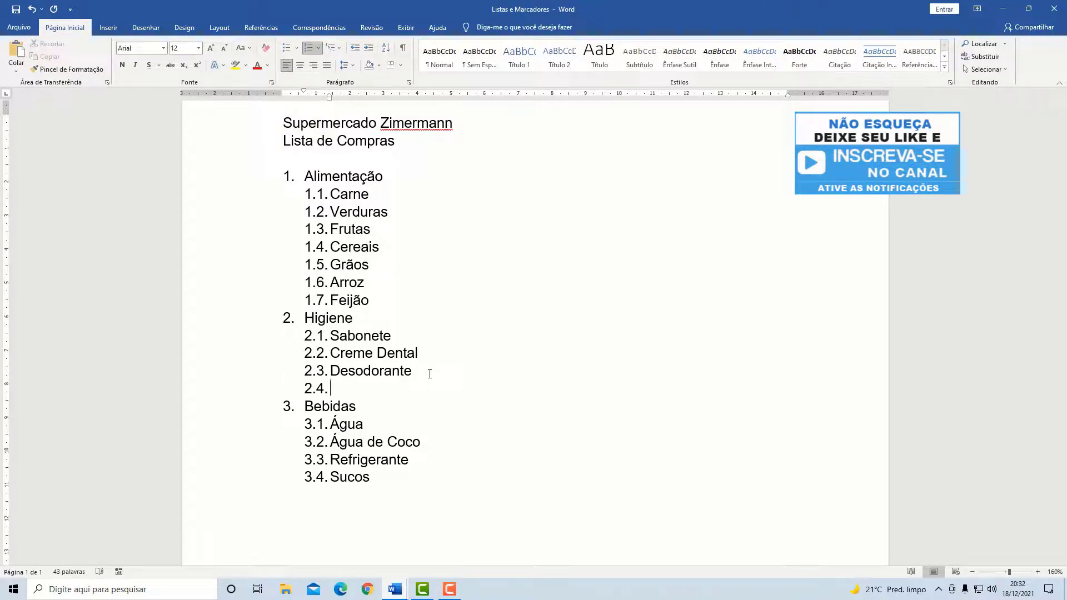
{"action": "type", "text": "Escova "}
{"action": "type", "text": "de Dent"}
{"action": "type", "text": "re"}
{"action": "key", "text": "BackSpace"}
{"action": "key", "text": "BackSpace"}
{"action": "type", "text": "e"}
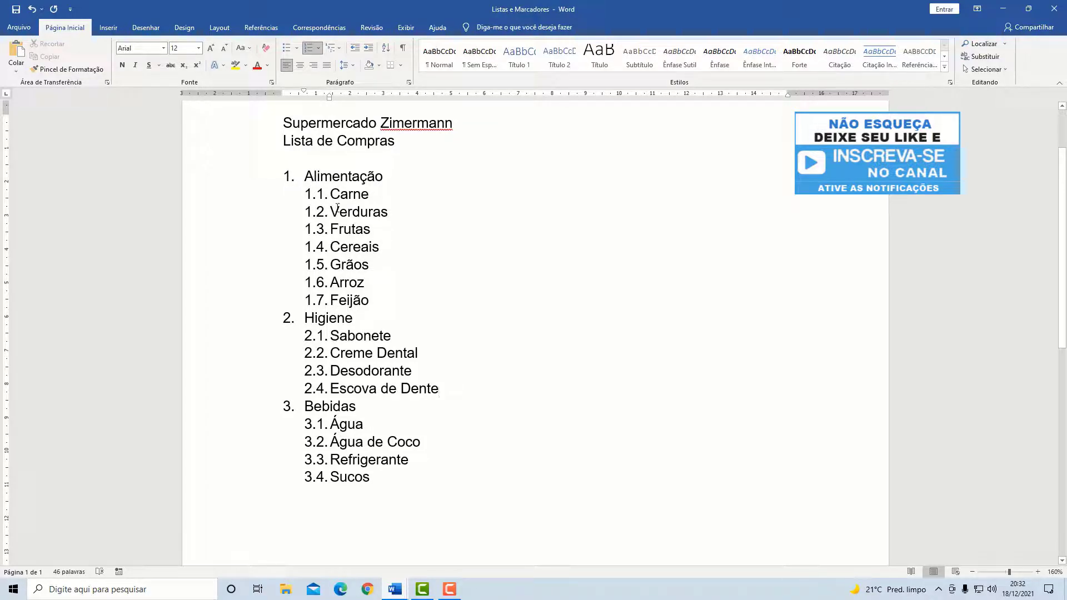
{"action": "left_click_drag", "start_coordinate": [340, 193], "coordinate": [351, 297]}
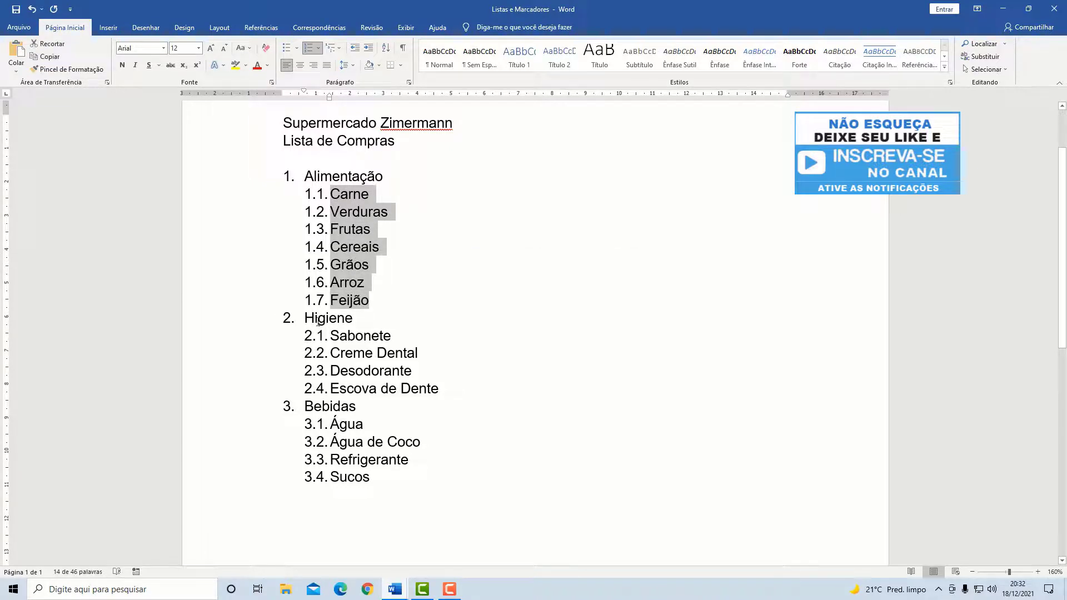
{"action": "left_click_drag", "start_coordinate": [344, 336], "coordinate": [367, 389]}
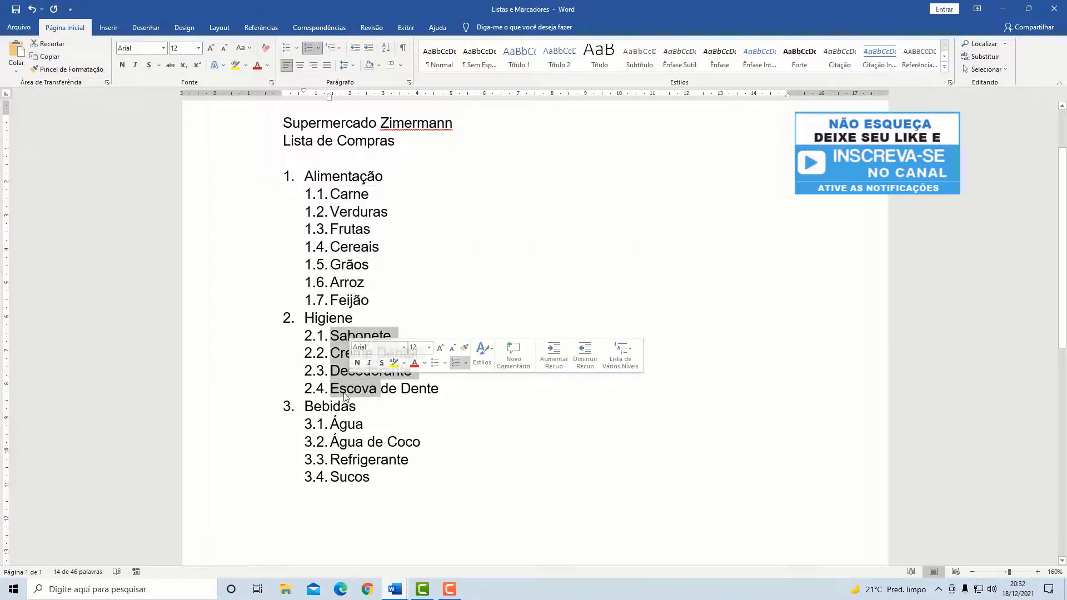
{"action": "left_click_drag", "start_coordinate": [341, 425], "coordinate": [369, 478]}
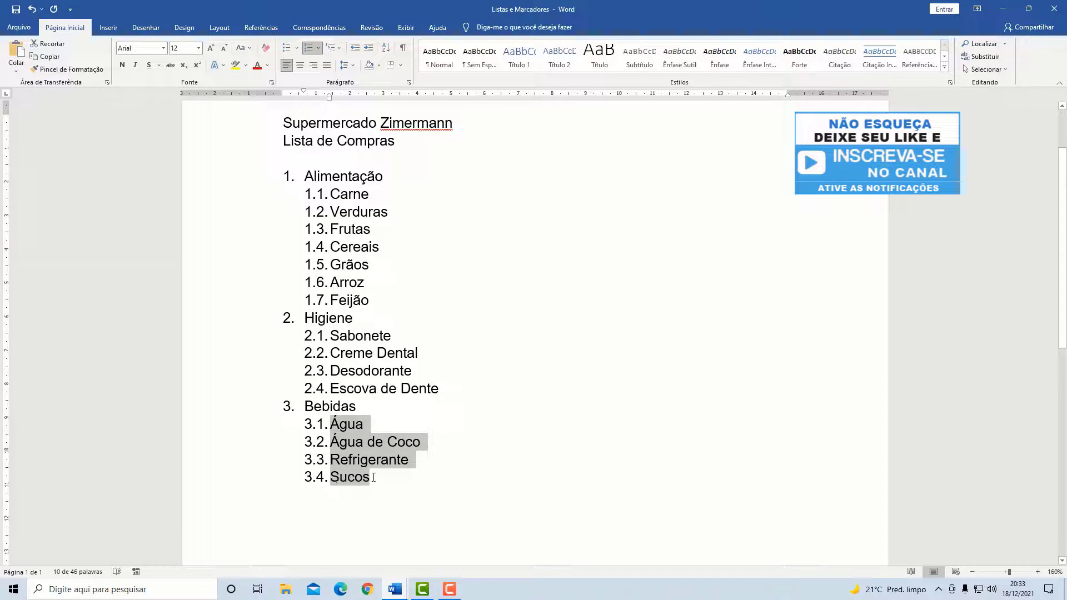
{"action": "left_click", "coordinate": [492, 495]}
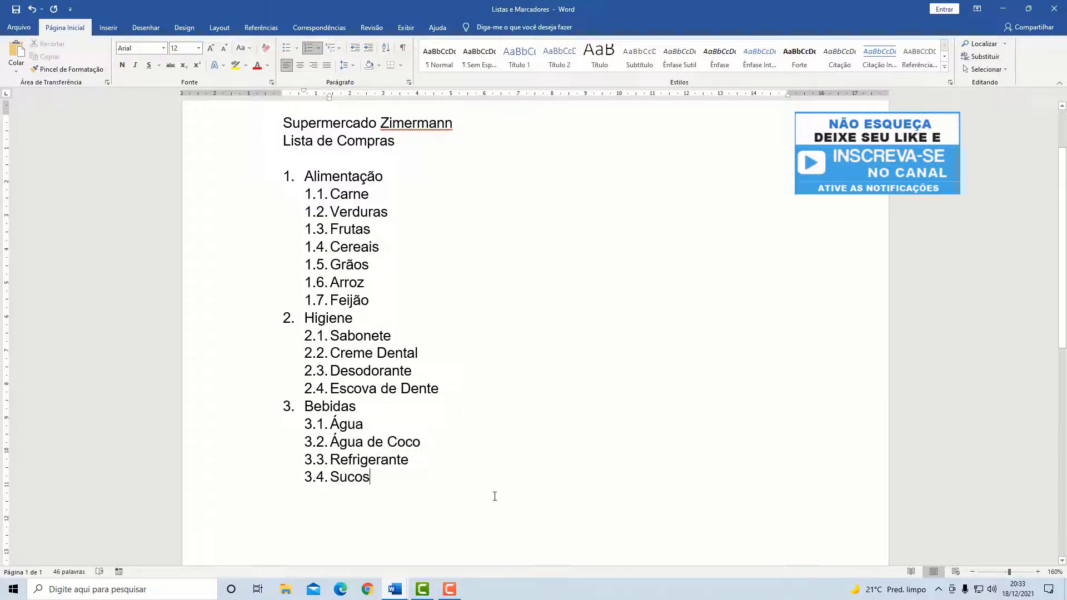
{"action": "key", "text": "Return"}
{"action": "left_click", "coordinate": [355, 48]}
{"action": "key", "text": "ctrl+z"}
{"action": "key", "text": "ctrl+z"}
Step: Insert an empty first-level list line between Feijão and Higiene
{"action": "left_click", "coordinate": [372, 300]}
{"action": "key", "text": "Return"}
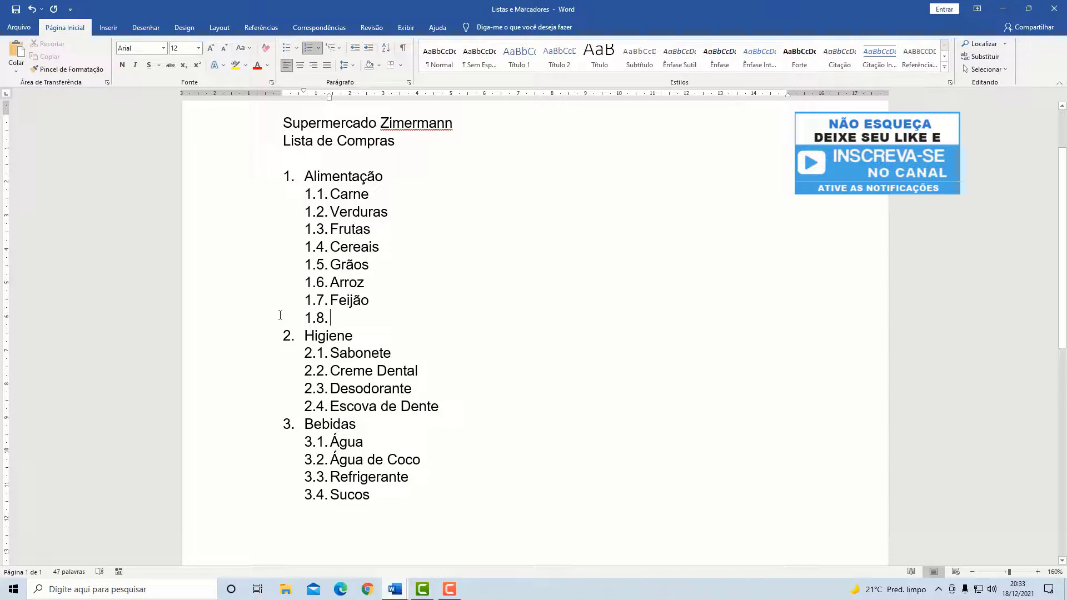
{"action": "left_click", "coordinate": [356, 49]}
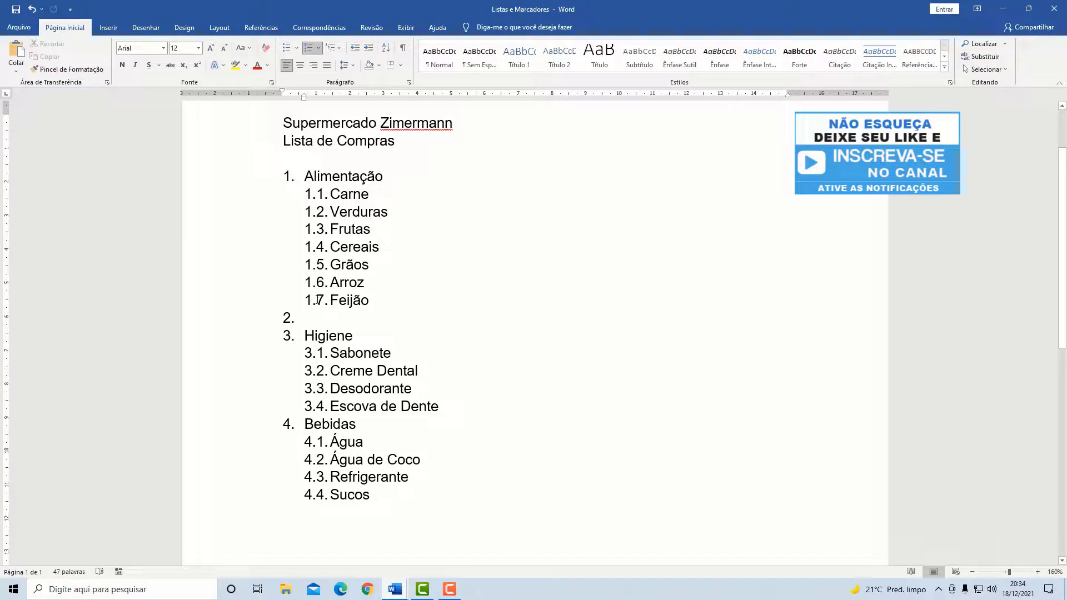
Step: Enter Limpeza on the empty first-level line and add Vassoura and Saponáceo as second-level items under it
{"action": "type", "text": "Limpeza"}
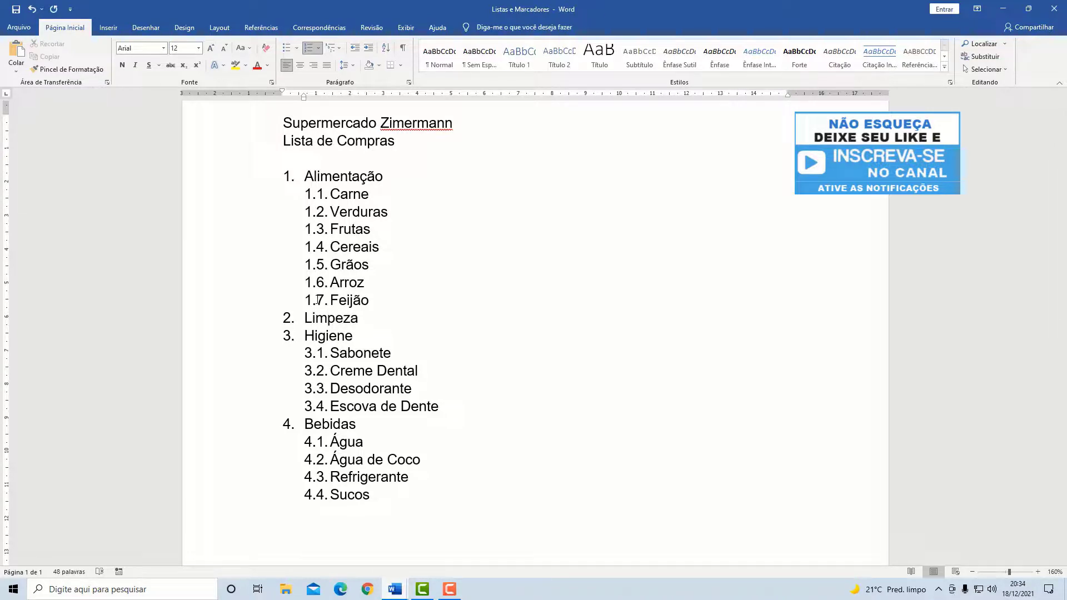
{"action": "key", "text": "Return"}
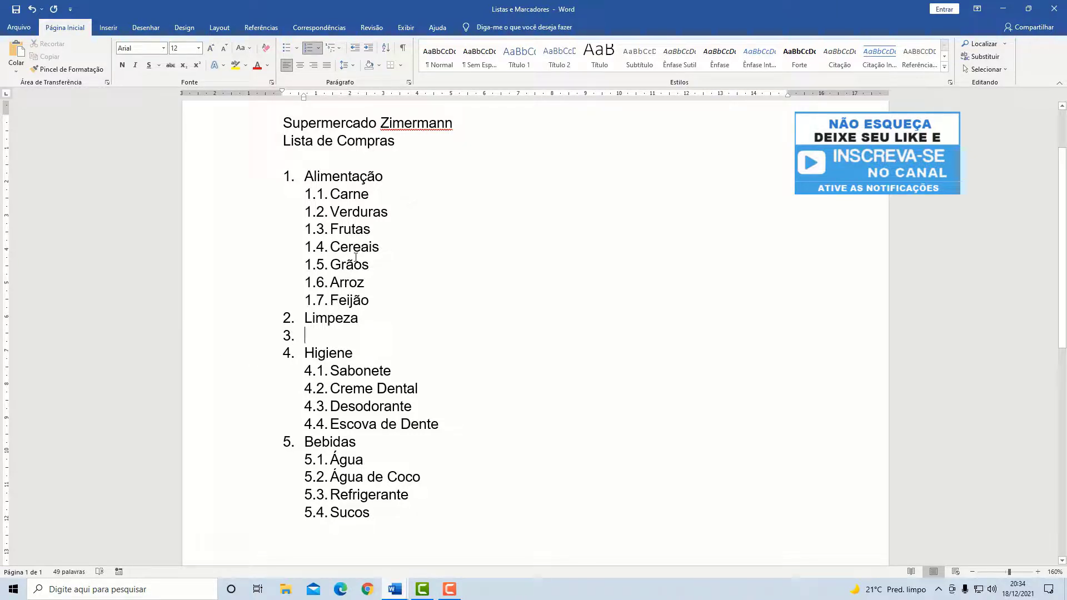
{"action": "left_click", "coordinate": [370, 48]}
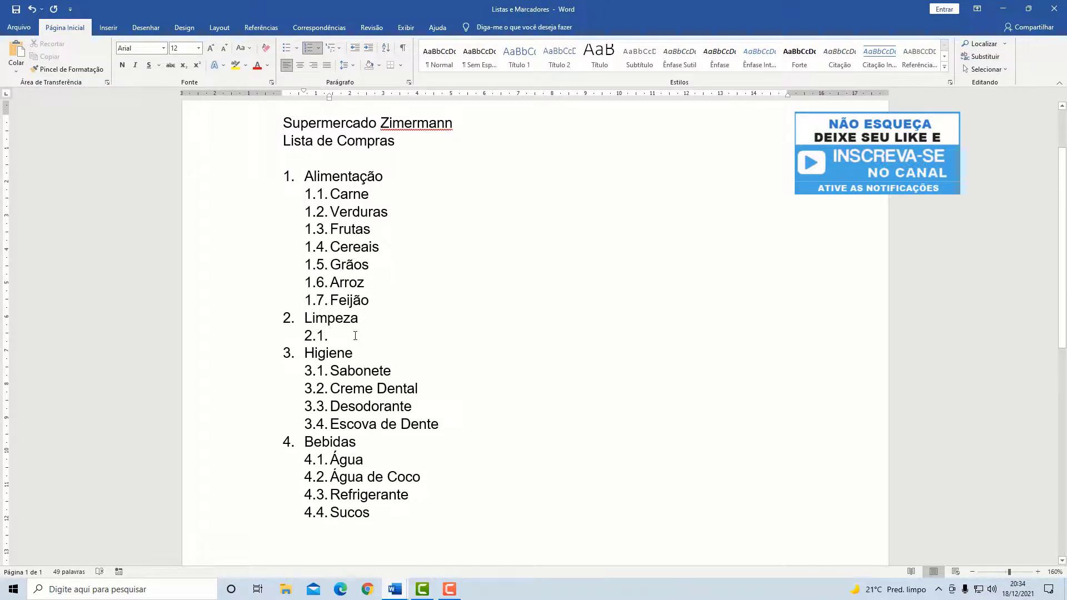
{"action": "type", "text": "Vassoura"}
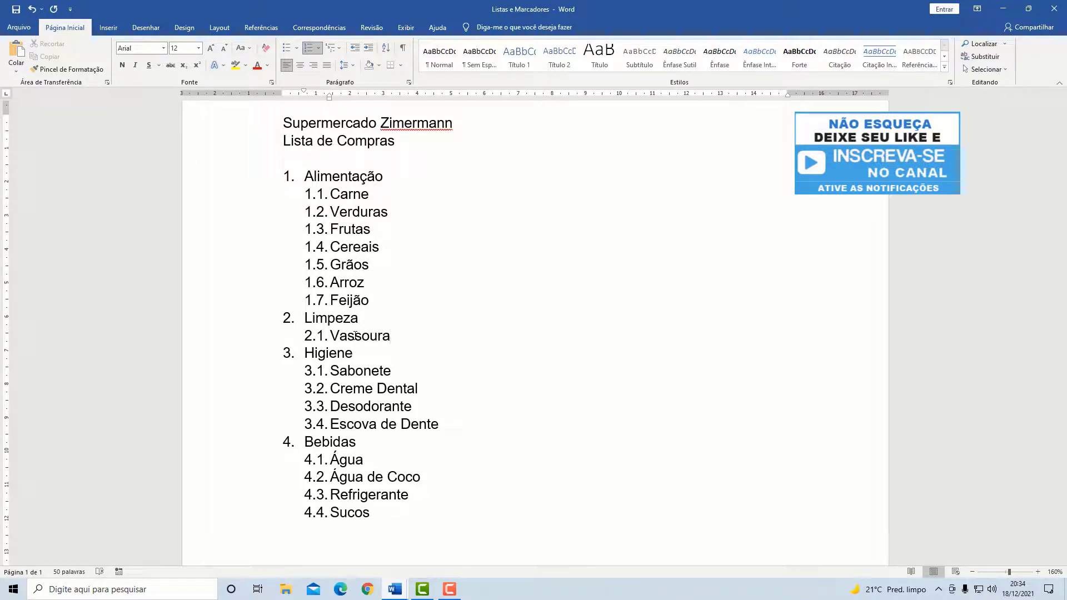
{"action": "key", "text": "Return"}
{"action": "type", "text": "Sa"}
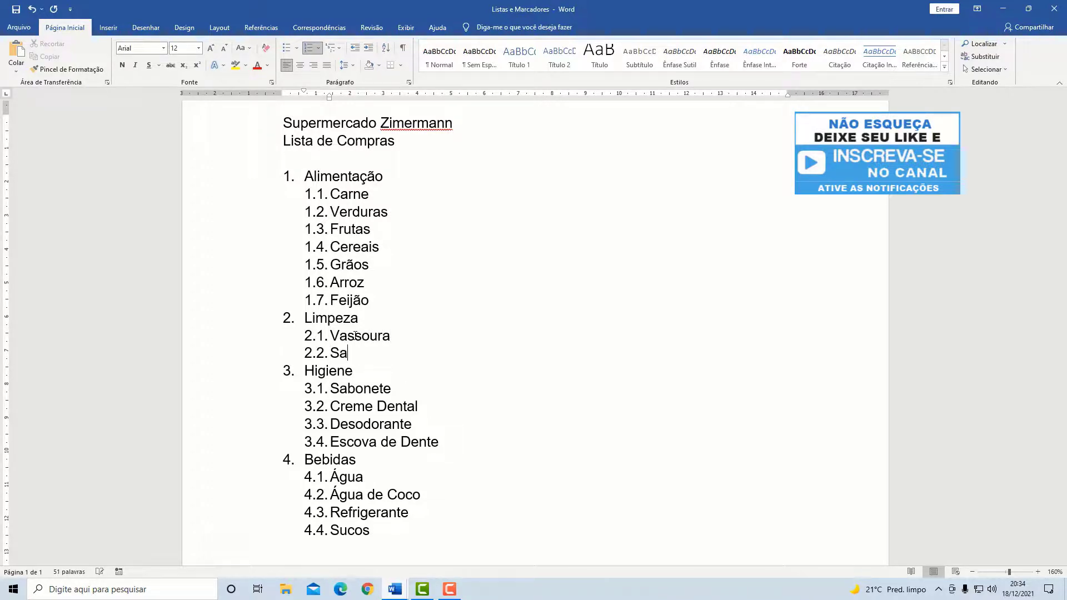
{"action": "type", "text": "ponáceo"}
{"action": "left_click", "coordinate": [471, 357]}
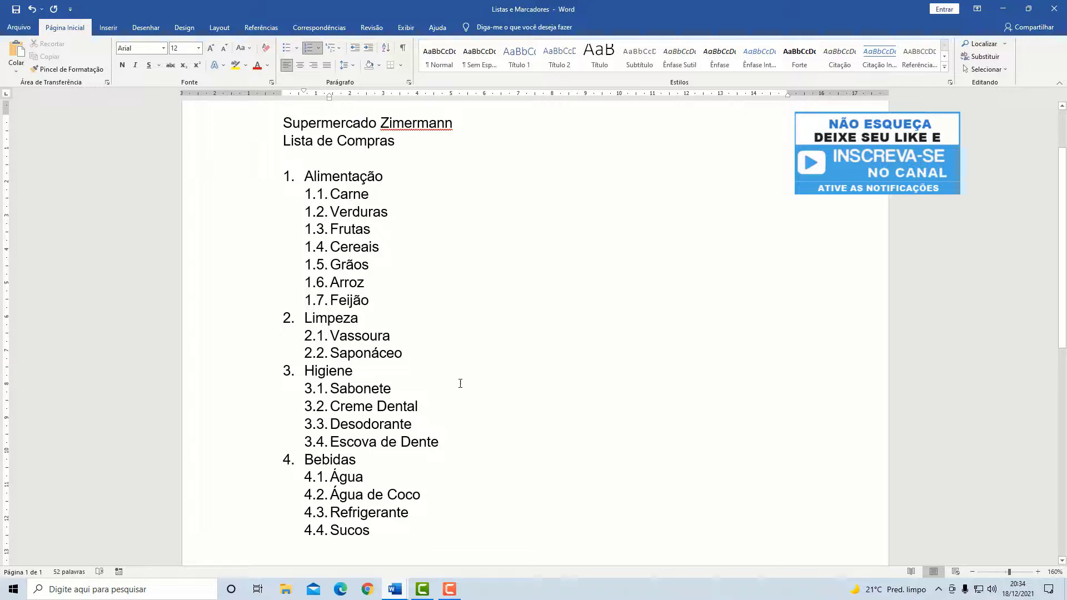
Step: Switch to the Apostila Word 2016 document and review the Digitando a Receita exercise and the line spacing options
{"action": "left_click", "coordinate": [395, 589]}
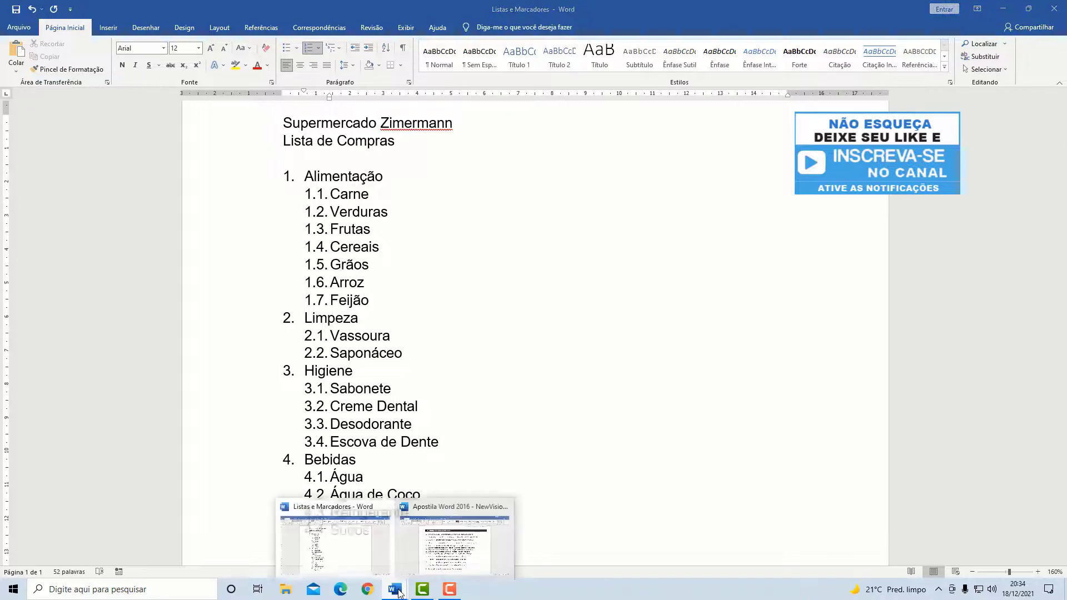
{"action": "left_click", "coordinate": [439, 554]}
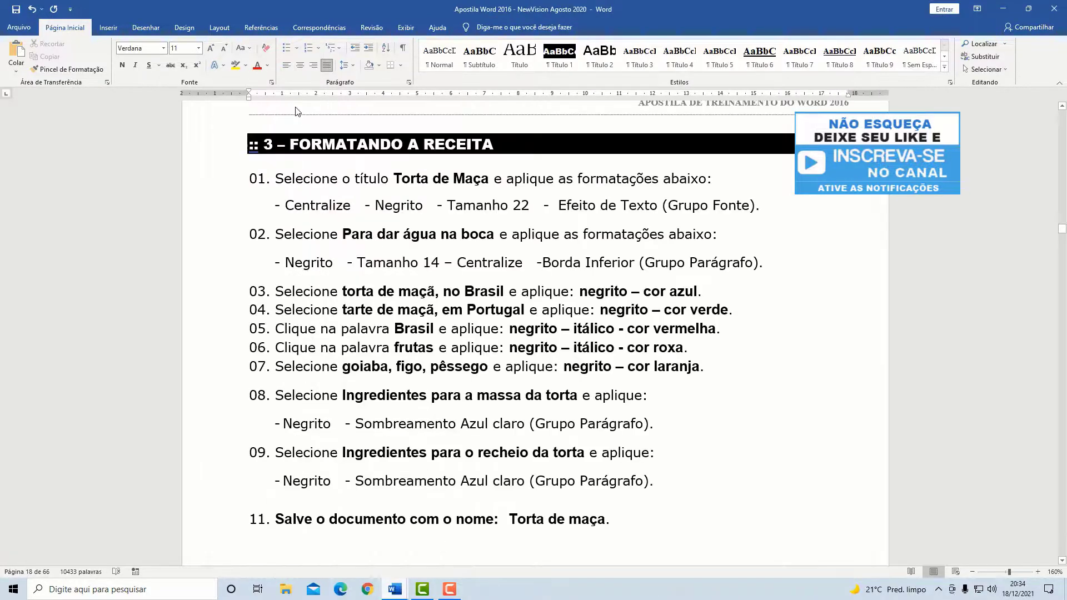
{"action": "scroll", "coordinate": [331, 229], "scroll_direction": "up", "scroll_amount": 10}
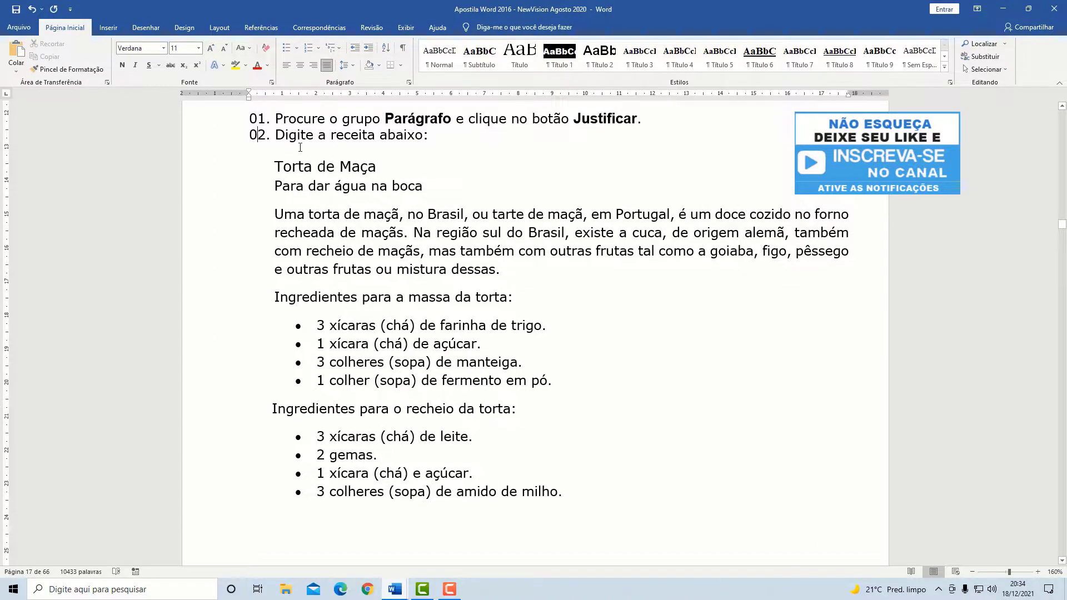
{"action": "scroll", "coordinate": [300, 148], "scroll_direction": "up", "scroll_amount": 1}
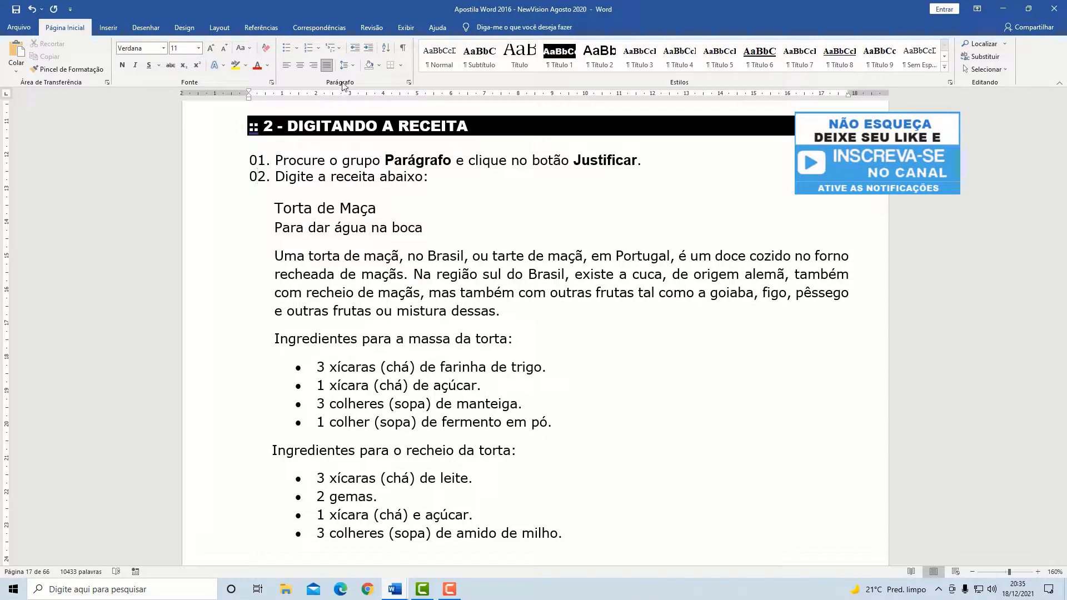
{"action": "left_click", "coordinate": [353, 65]}
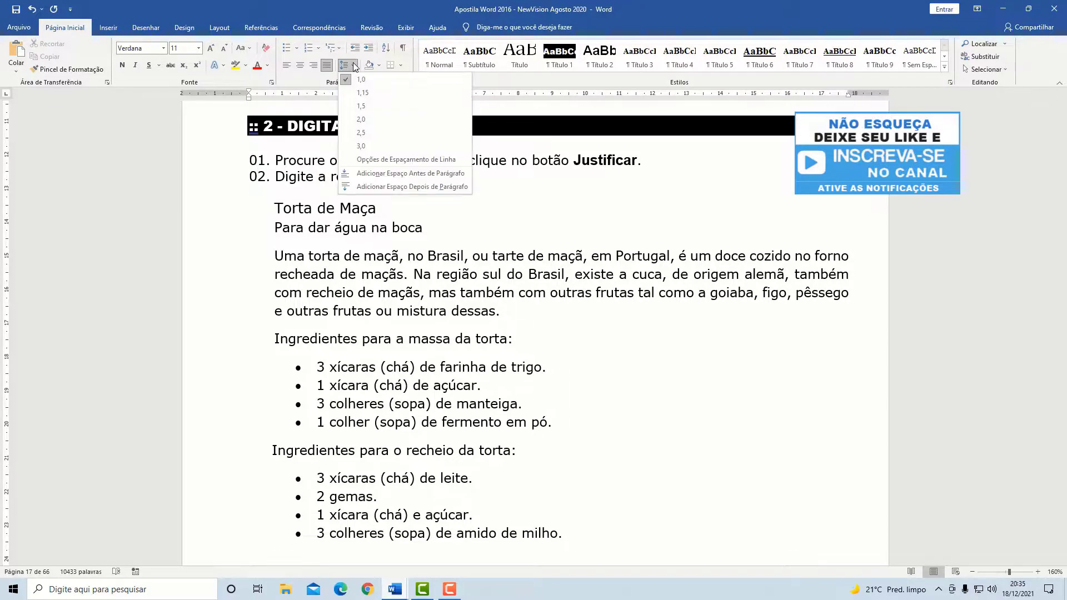
{"action": "left_click", "coordinate": [354, 66]}
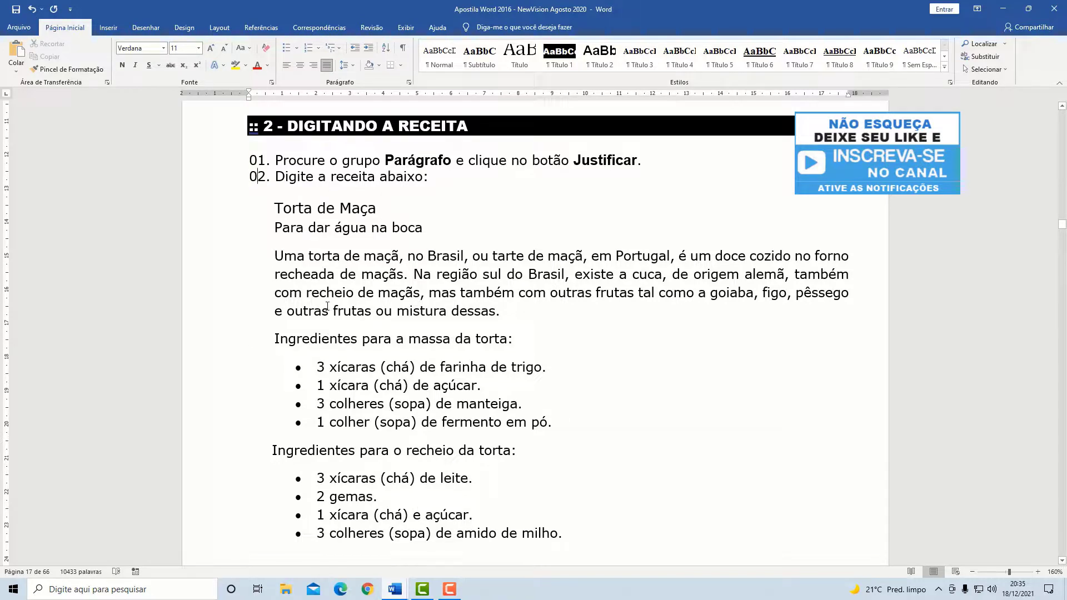
Step: Examine the Formatando a Receita instructions on page 18 against the Torta de Maça recipe text on page 17
{"action": "scroll", "coordinate": [329, 303], "scroll_direction": "down", "scroll_amount": 10}
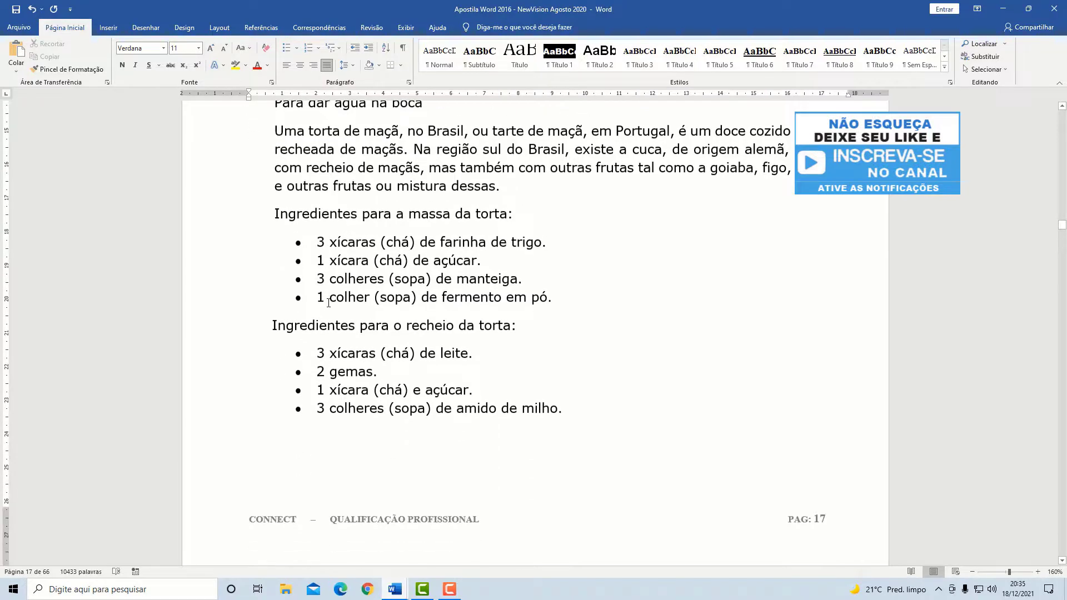
{"action": "scroll", "coordinate": [326, 303], "scroll_direction": "down", "scroll_amount": 7}
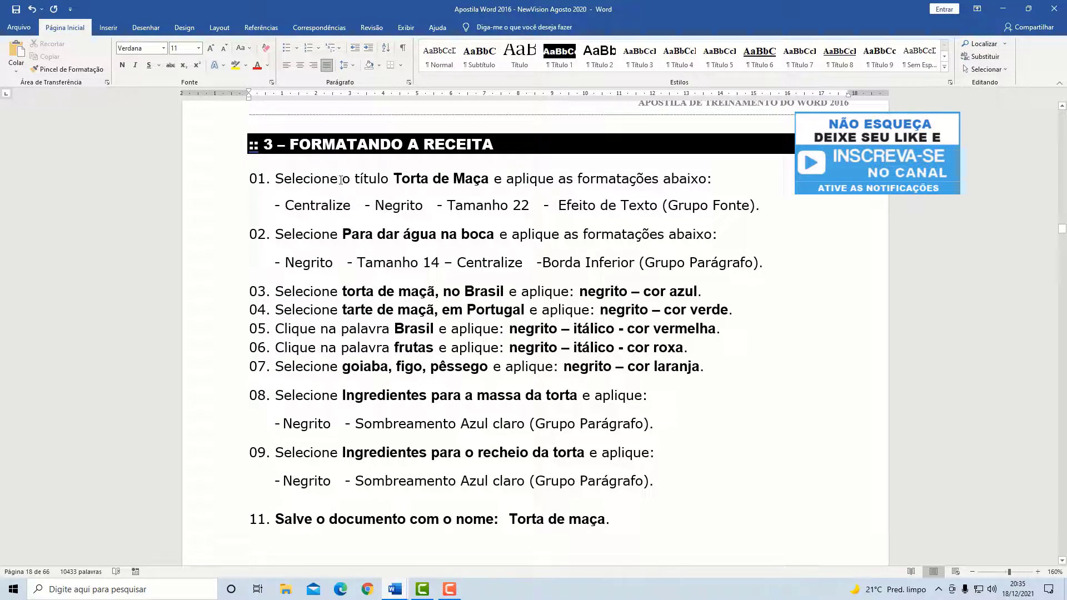
{"action": "scroll", "coordinate": [459, 201], "scroll_direction": "up", "scroll_amount": 16}
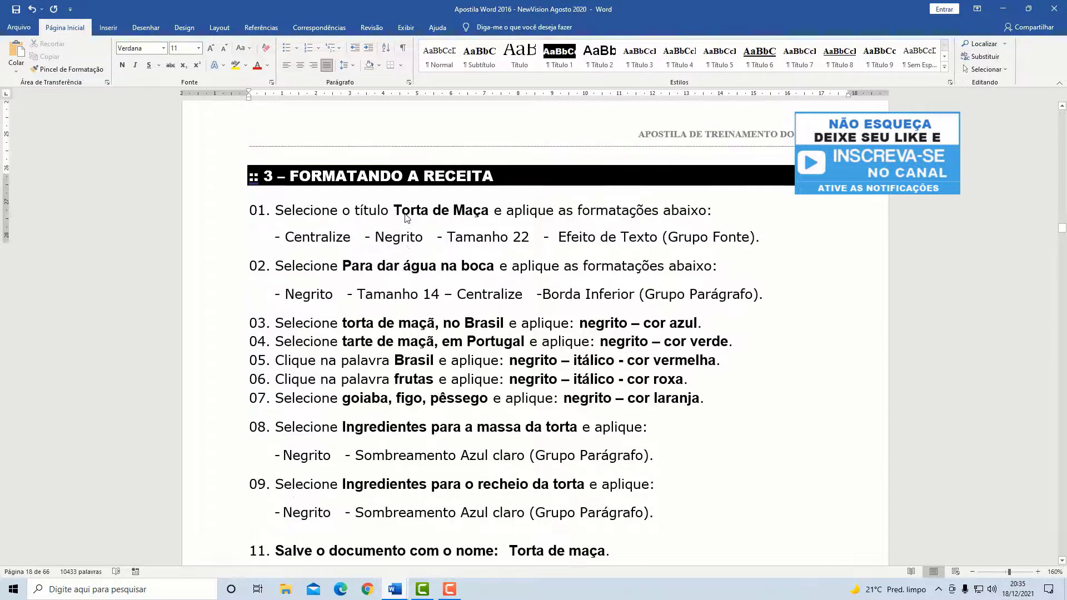
{"action": "scroll", "coordinate": [407, 211], "scroll_direction": "up", "scroll_amount": 2}
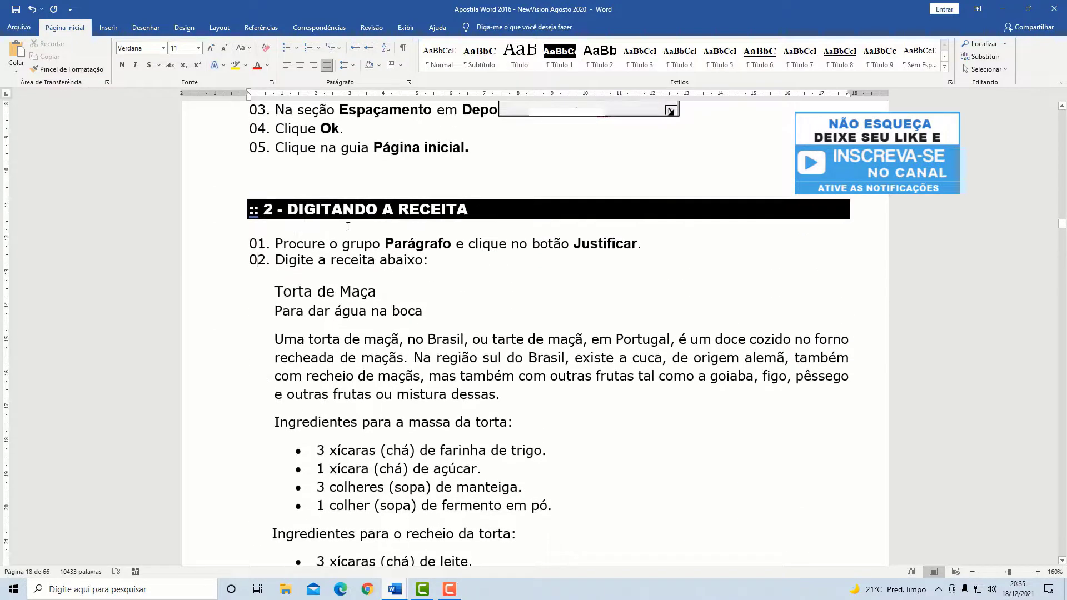
{"action": "left_click_drag", "start_coordinate": [274, 292], "coordinate": [383, 292]}
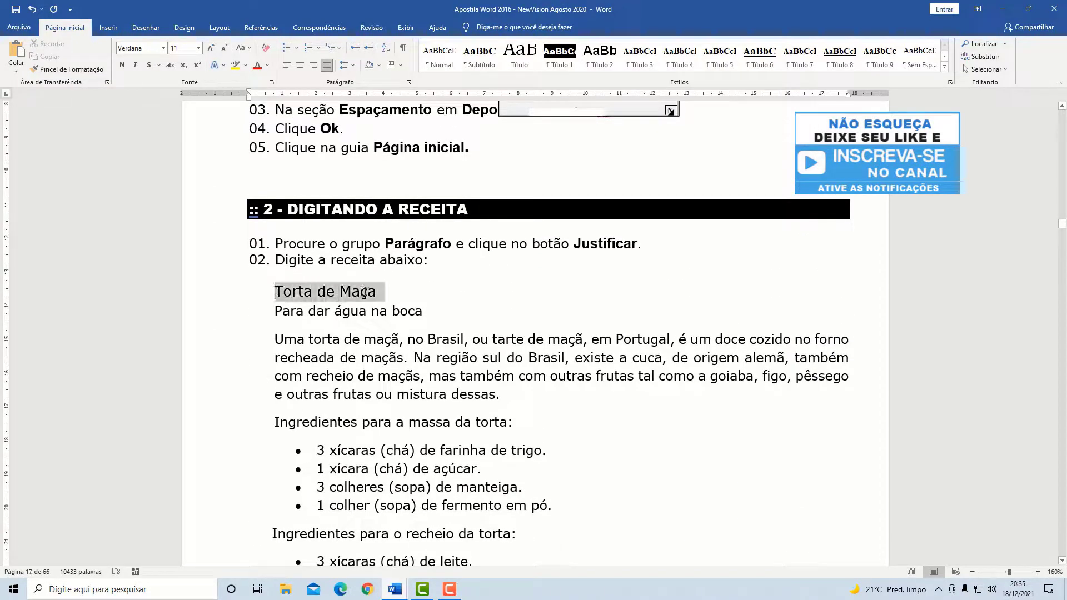
{"action": "left_click", "coordinate": [333, 292]}
{"action": "scroll", "coordinate": [336, 293], "scroll_direction": "down", "scroll_amount": 16}
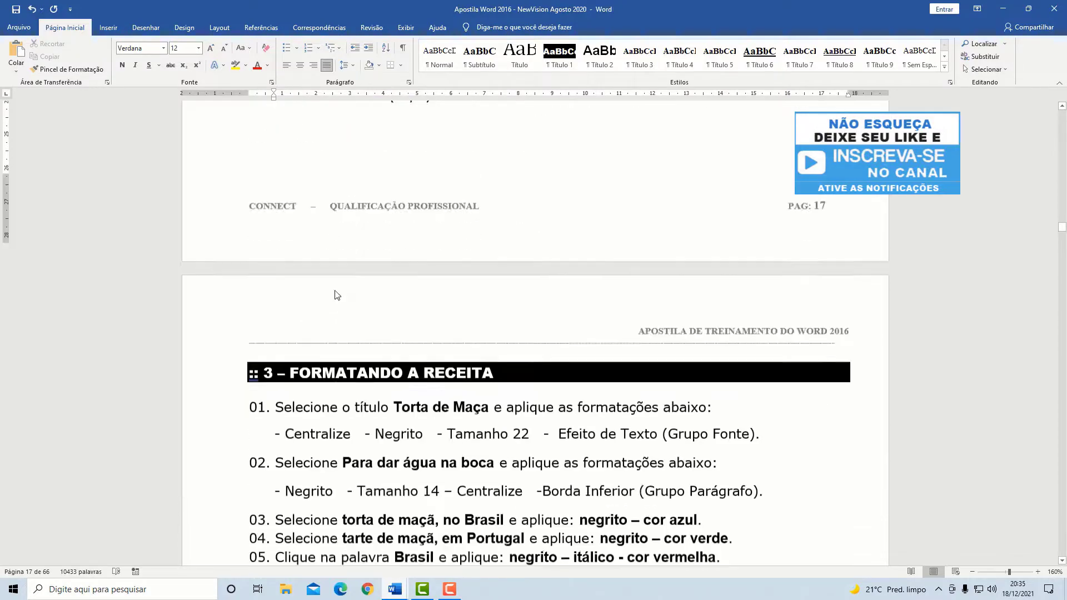
{"action": "scroll", "coordinate": [335, 293], "scroll_direction": "down", "scroll_amount": 1}
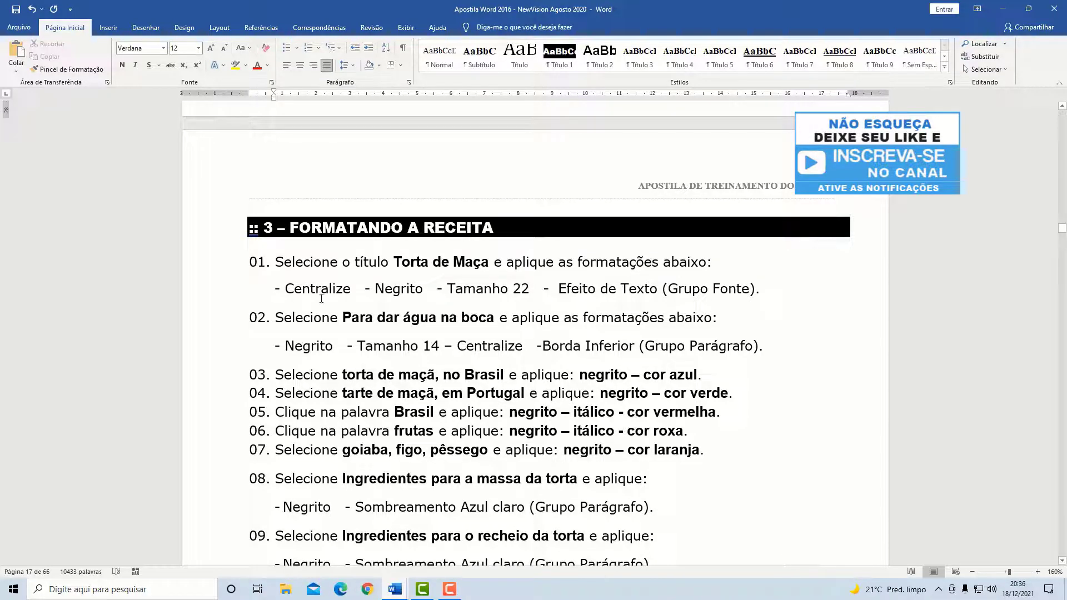
{"action": "scroll", "coordinate": [315, 308], "scroll_direction": "up", "scroll_amount": 18}
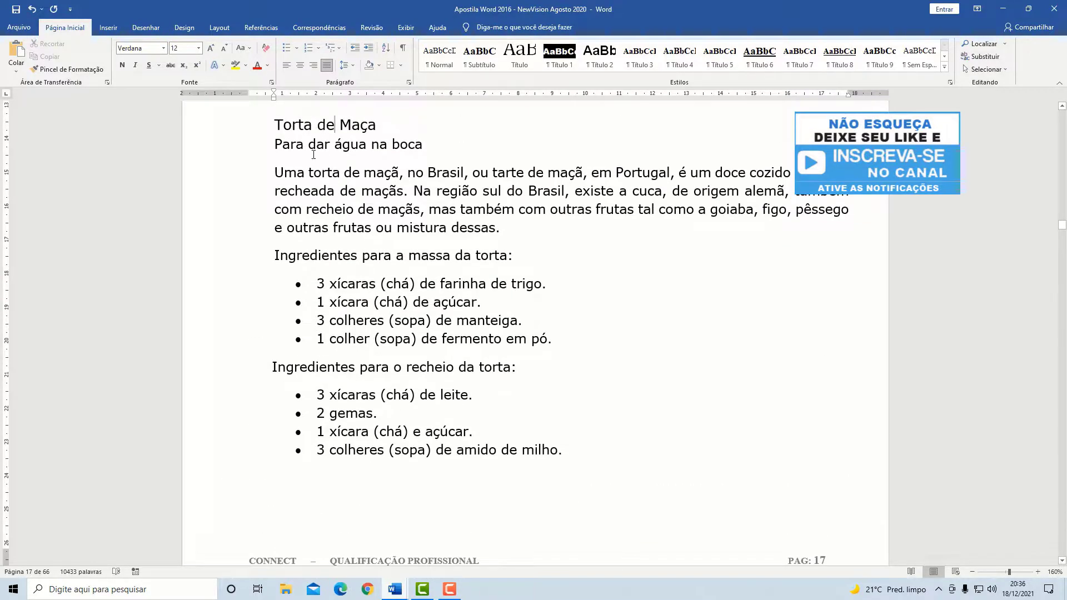
{"action": "key", "text": "Home"}
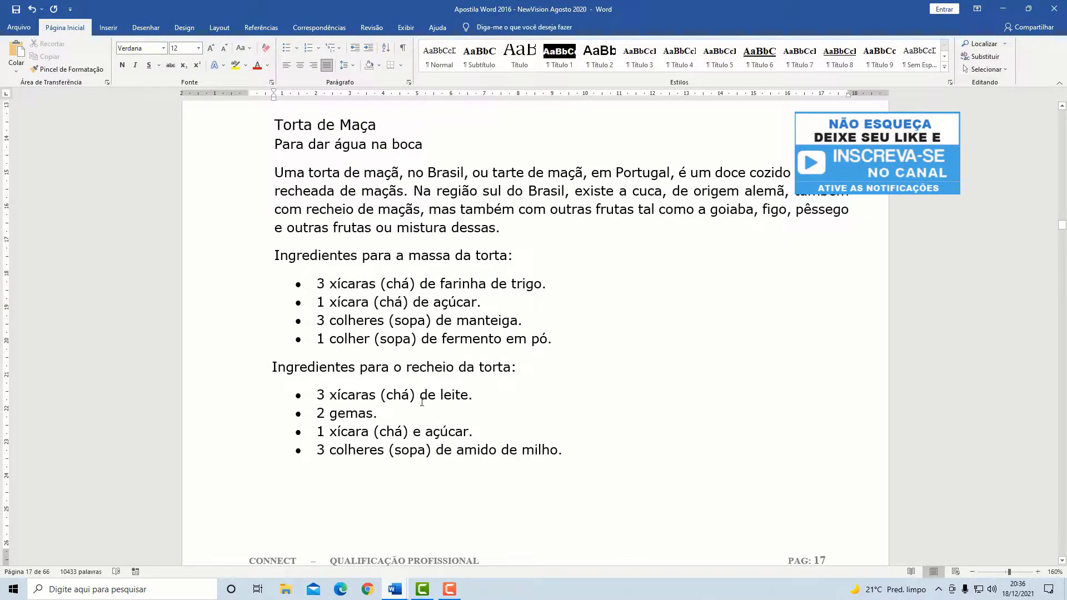
{"action": "scroll", "coordinate": [449, 433], "scroll_direction": "down", "scroll_amount": 8}
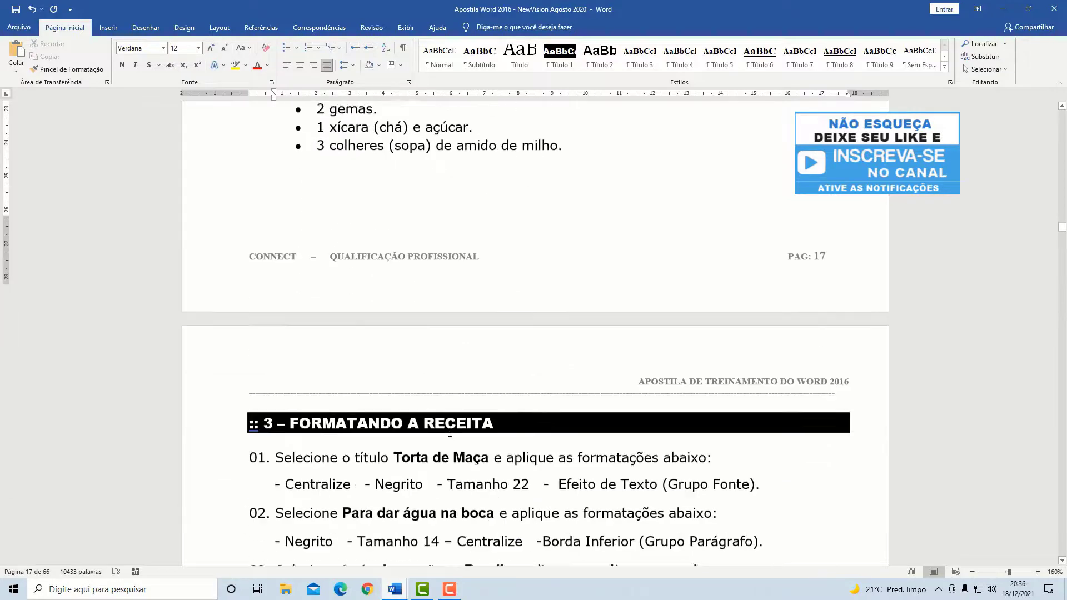
{"action": "scroll", "coordinate": [449, 433], "scroll_direction": "down", "scroll_amount": 6}
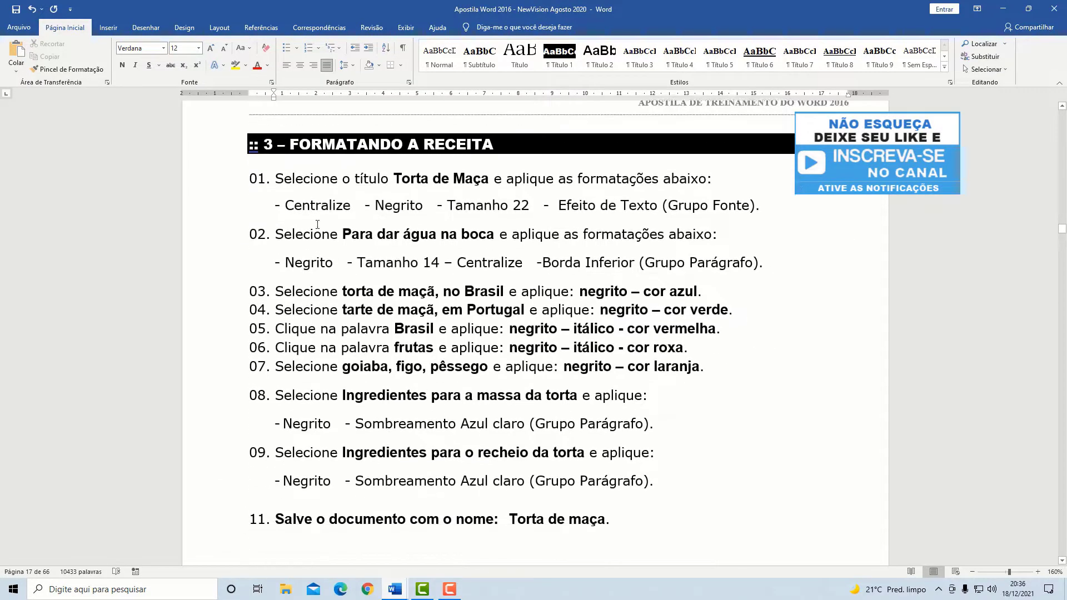